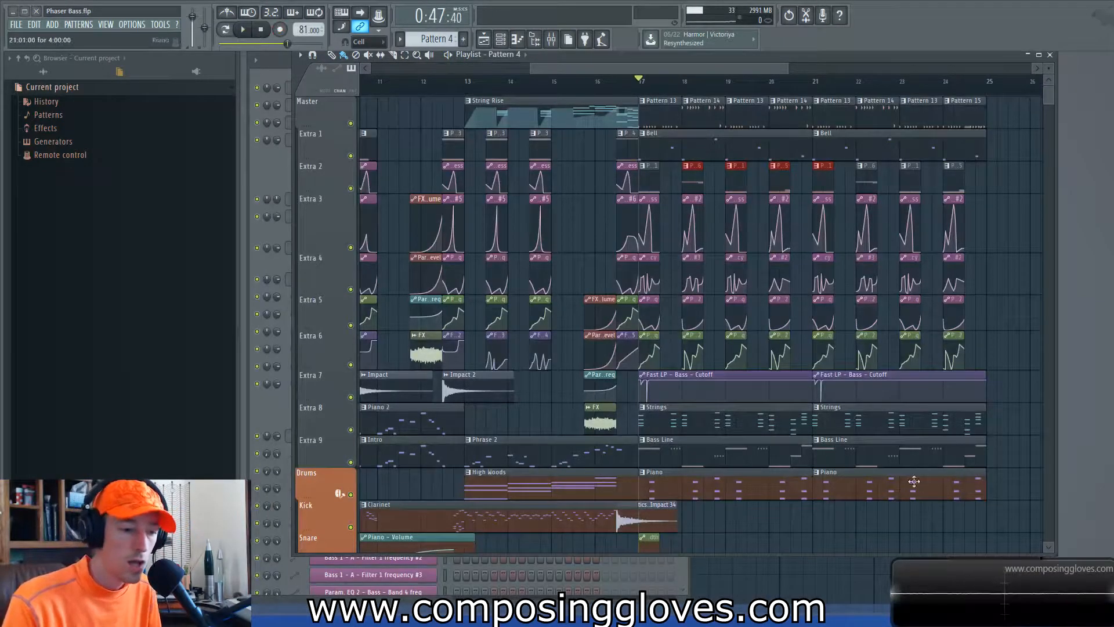
Step: Place the playhead shortly before bar 10 and select the Impact and Impact 2 clips on track Extra 7
left_click_drag(658, 70, 496, 73)
mouse_move(584, 269)
left_mouse_down()
mouse_move(584, 246)
mouse_move(559, 246)
mouse_move(604, 249)
mouse_move(590, 256)
mouse_move(615, 246)
mouse_move(594, 257)
left_mouse_up()
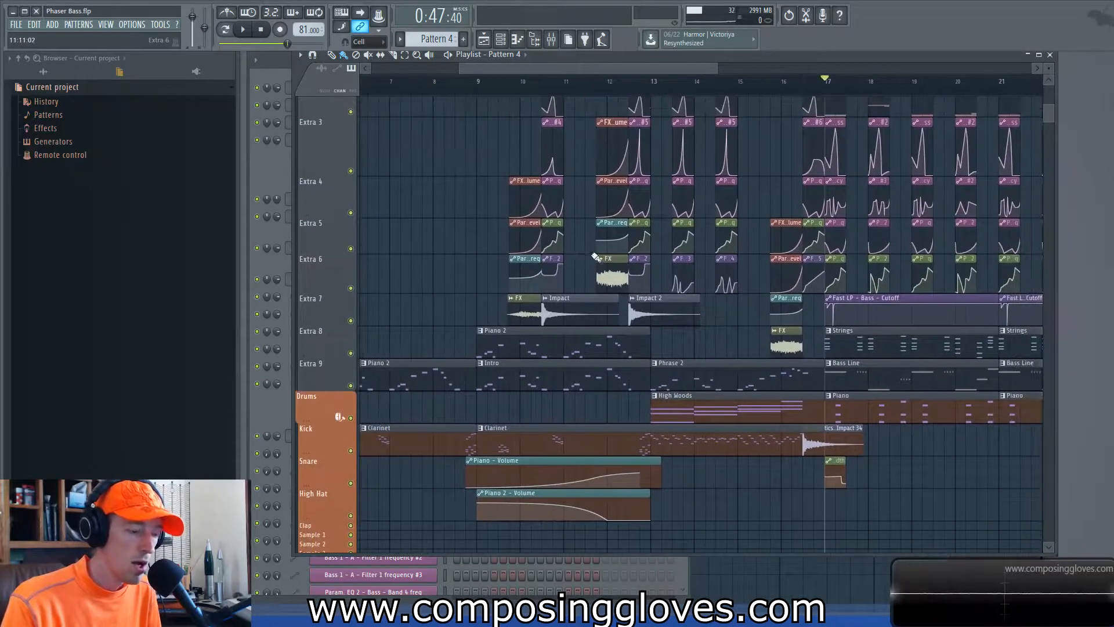
left_click(511, 83)
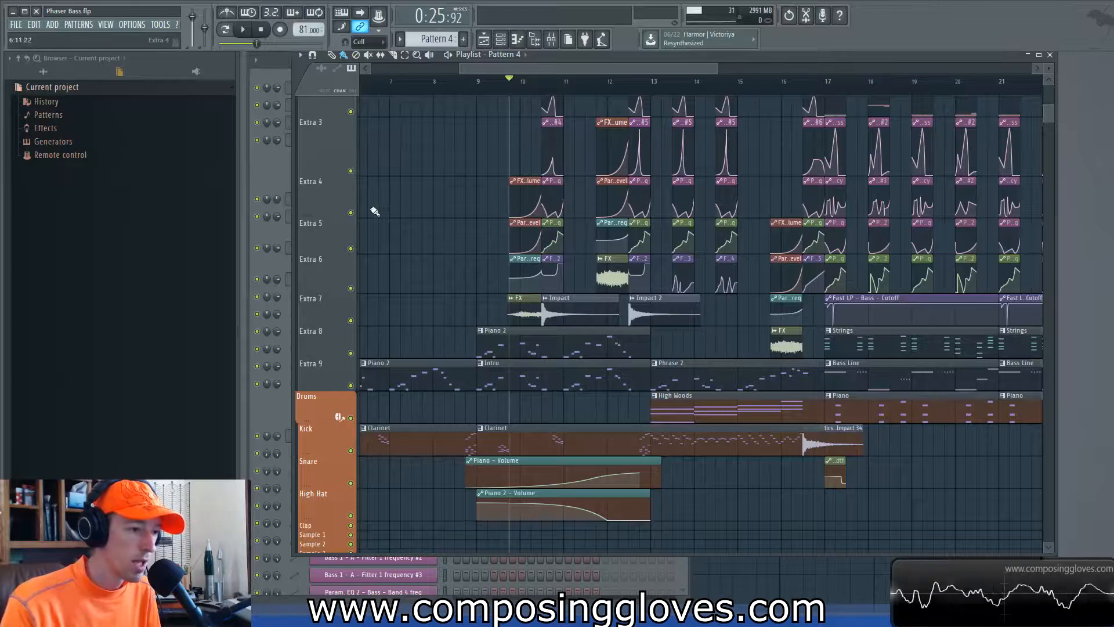
left_click_drag(579, 310, 704, 310)
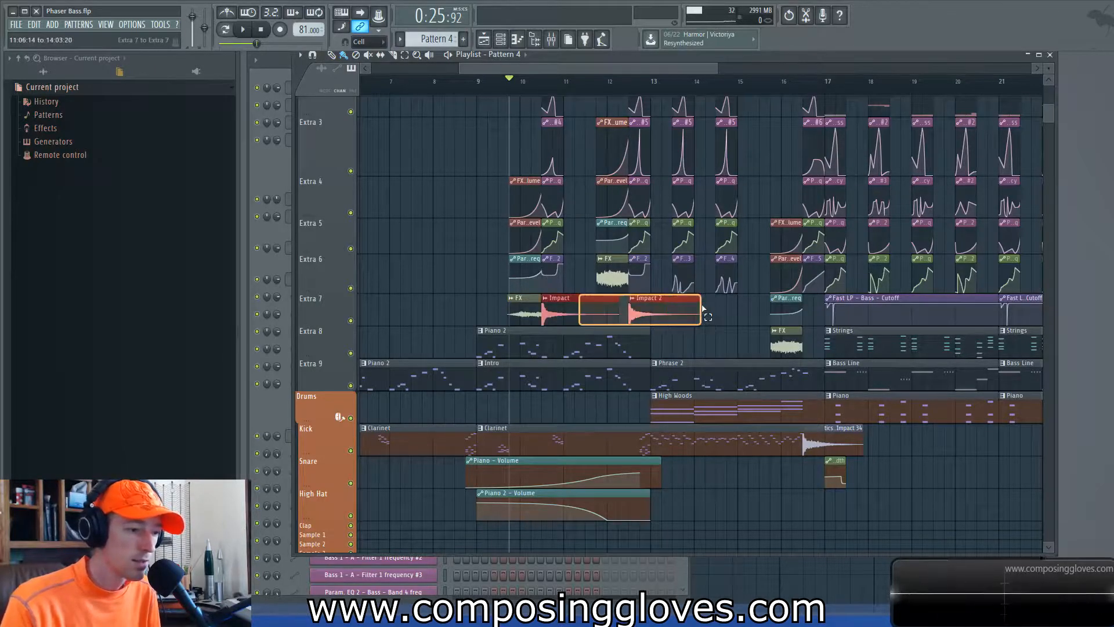
Step: Select the FX riser clip directly before the Impact clip on track Extra 7
scroll(617, 330, "up", 5)
left_click_drag(530, 291, 573, 285)
scroll(573, 285, "down", 4)
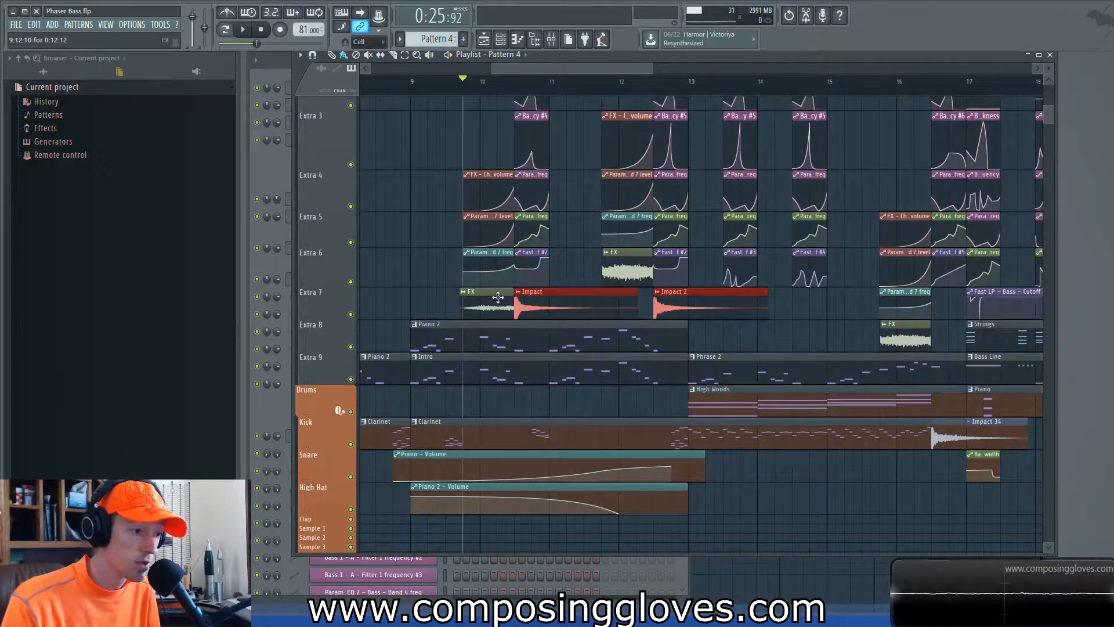
left_click(477, 300)
left_click(489, 304)
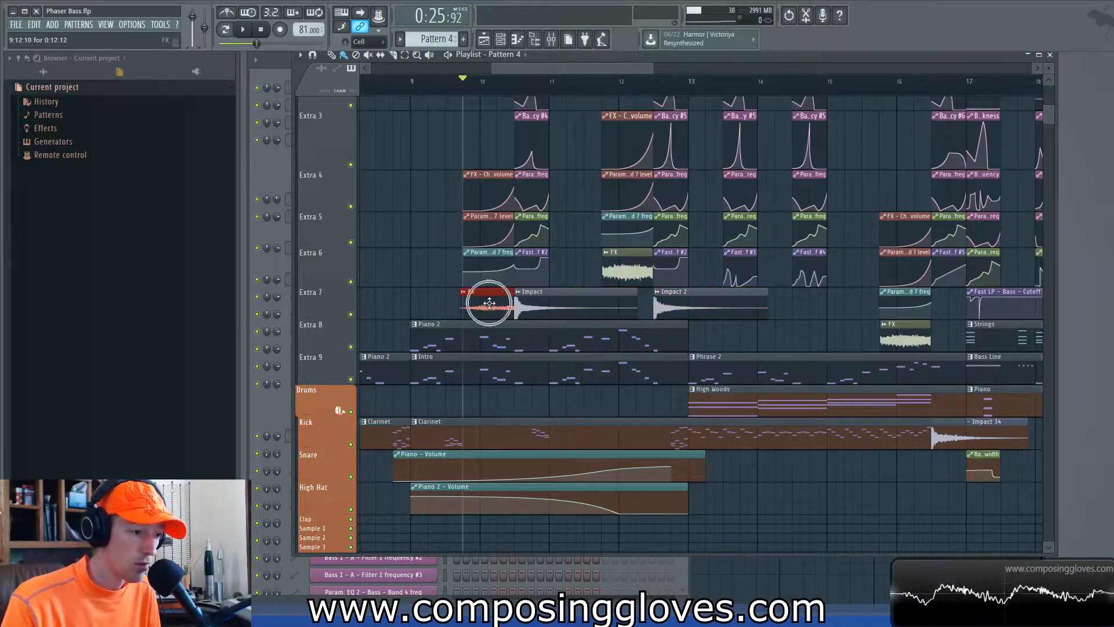
Step: Mute track Extra 1 and the Impact clip, and listen to the FX riser within the arrangement
scroll(435, 197, "up", 3)
left_click(350, 157)
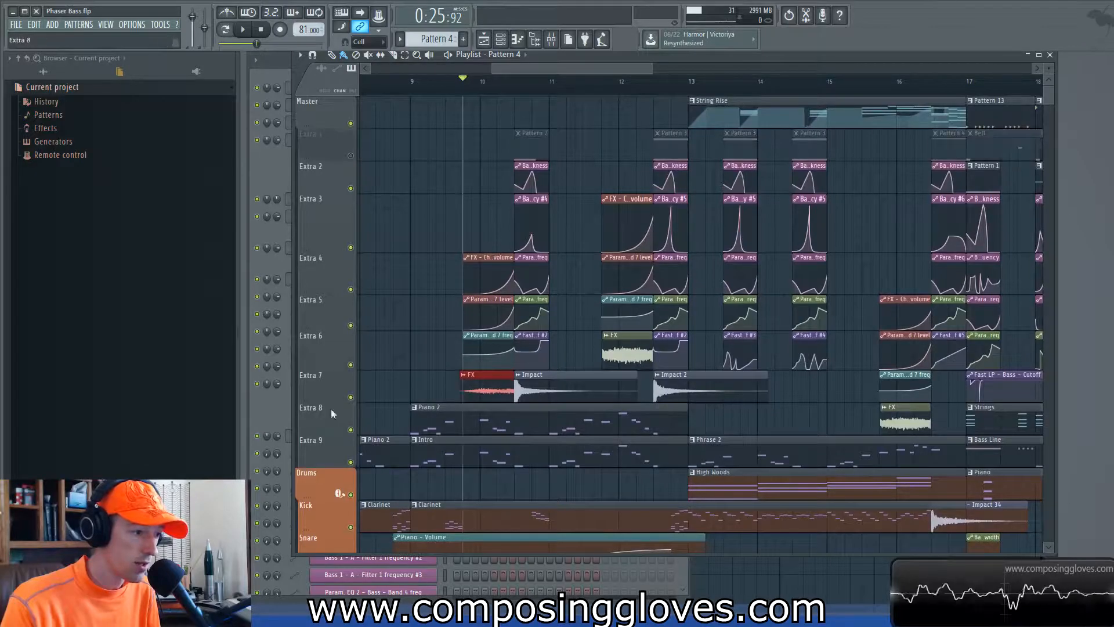
right_click(545, 393, "alt")
key("space")
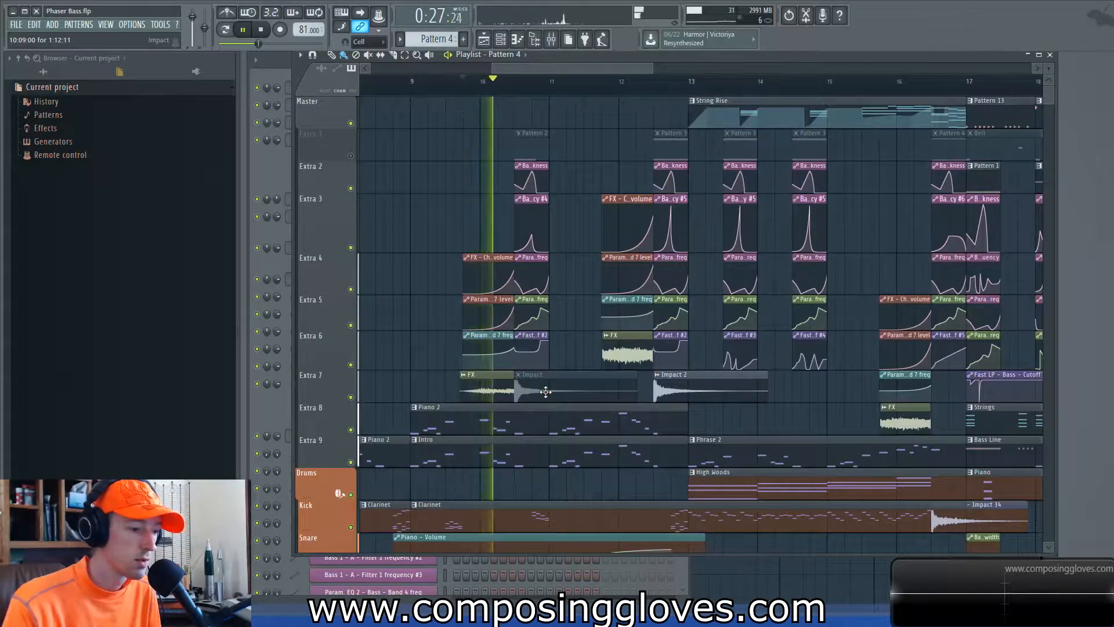
key("space")
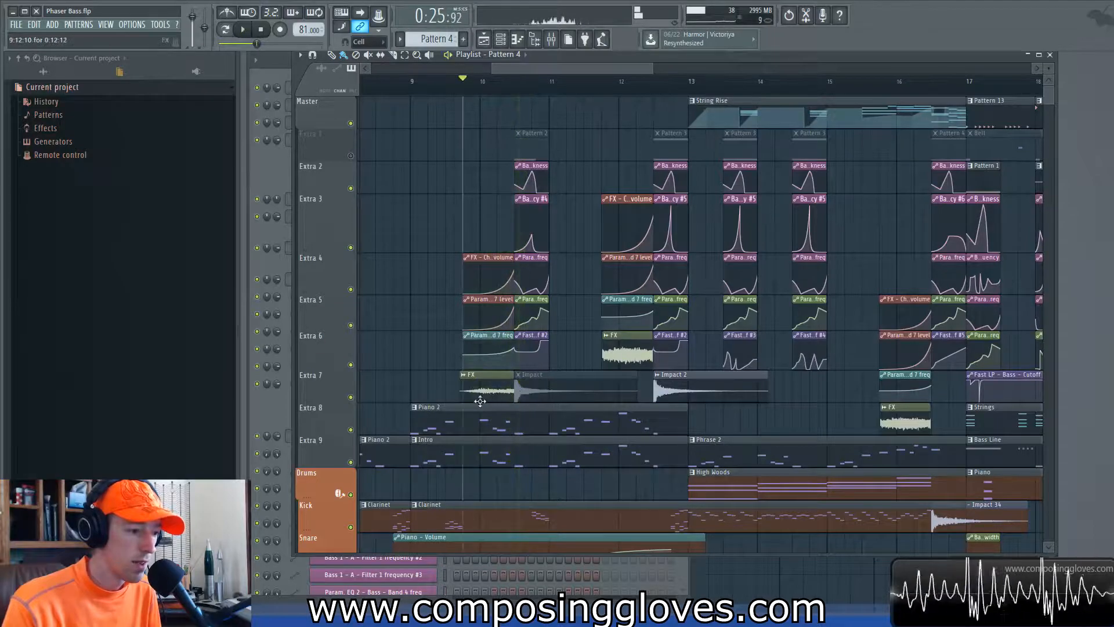
Step: Solo track Extra 7, unmute tracks Extra 6, Extra 5 and Extra 4, and listen to the isolated FX riser
right_click(350, 397)
left_click(351, 364)
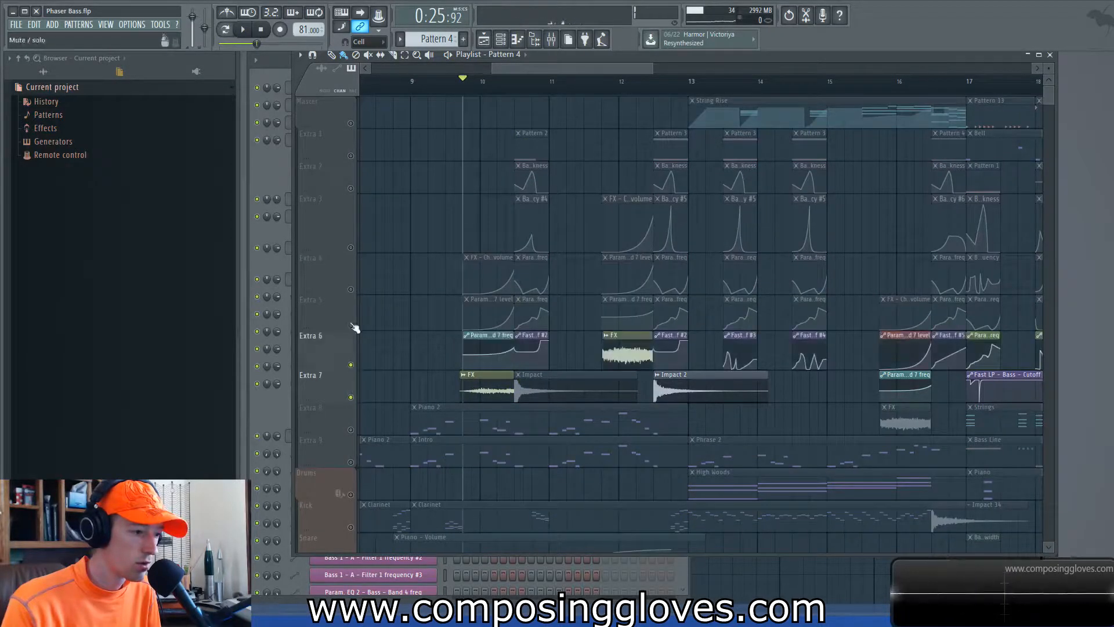
left_click(350, 325)
key("space")
left_click(351, 288)
key("space")
key("space")
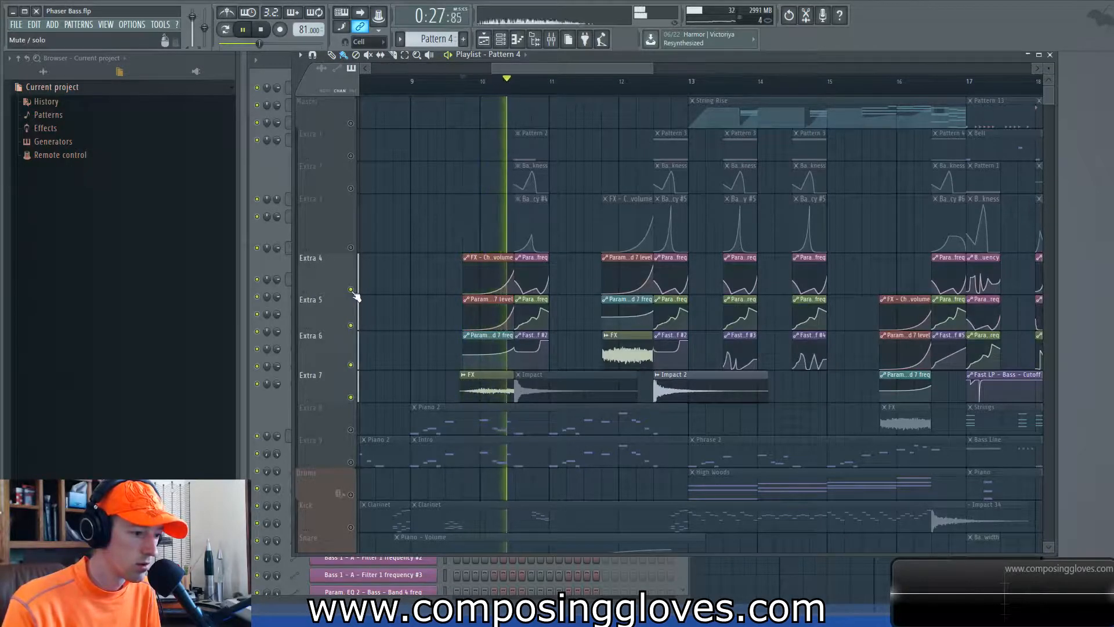
key("space")
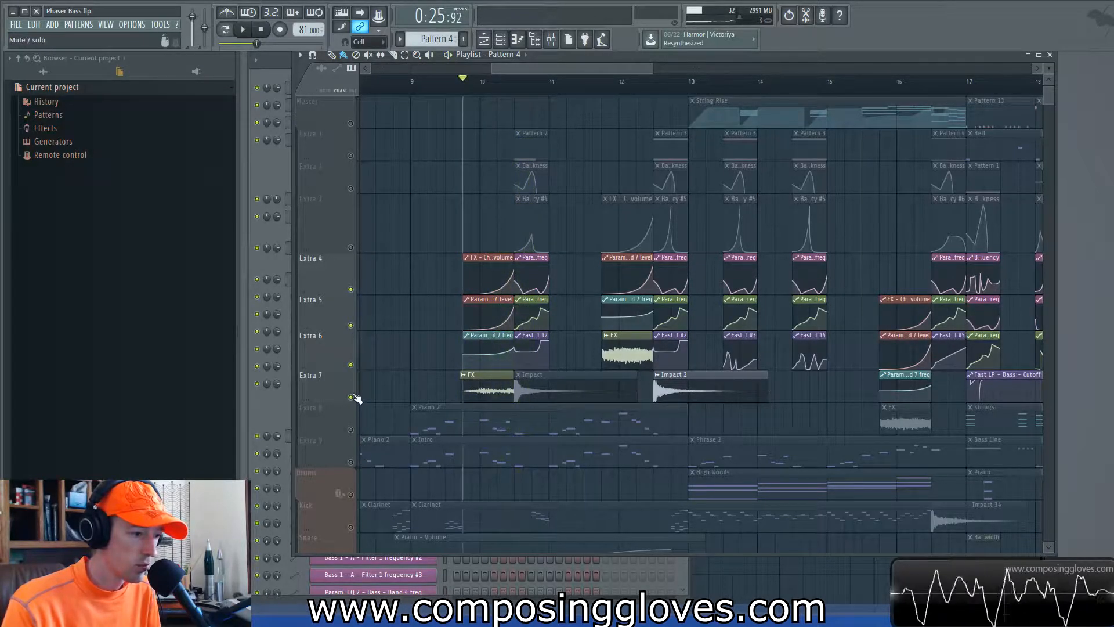
Step: Unmute the Impact clip and play the riser leading into the impact
right_click(558, 386, "alt")
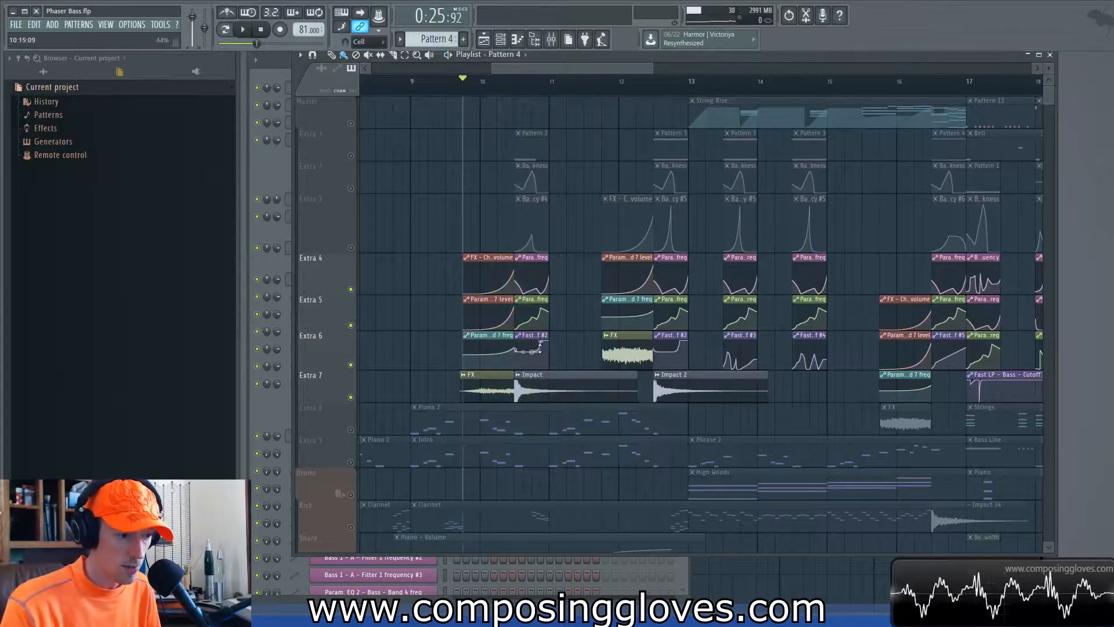
key("space")
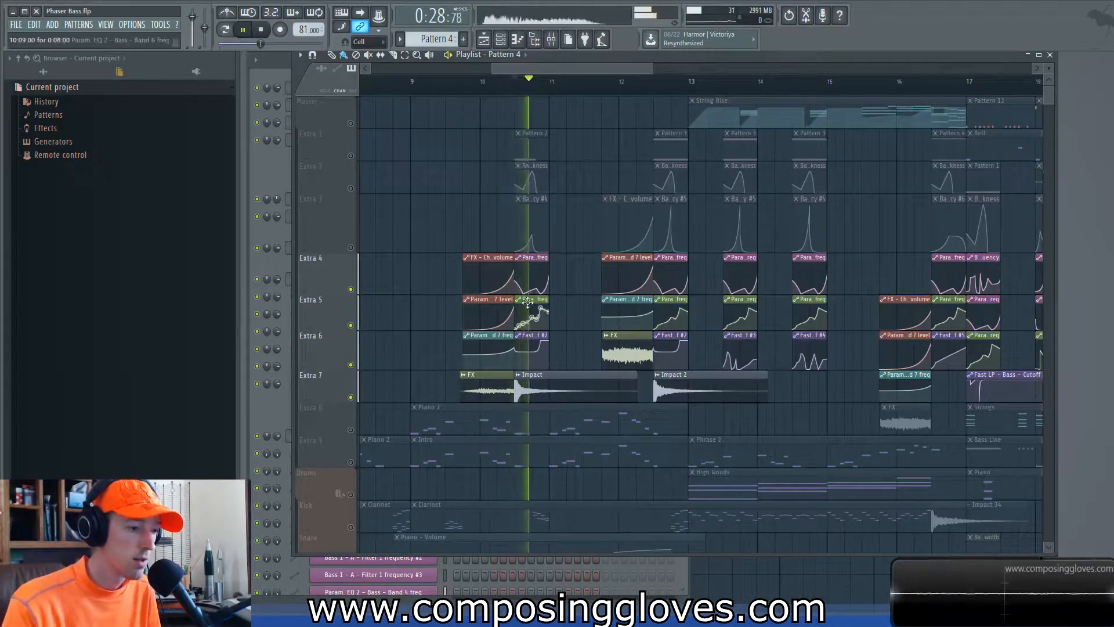
Step: Locate and select the Impact track in the mixer
left_click(551, 38)
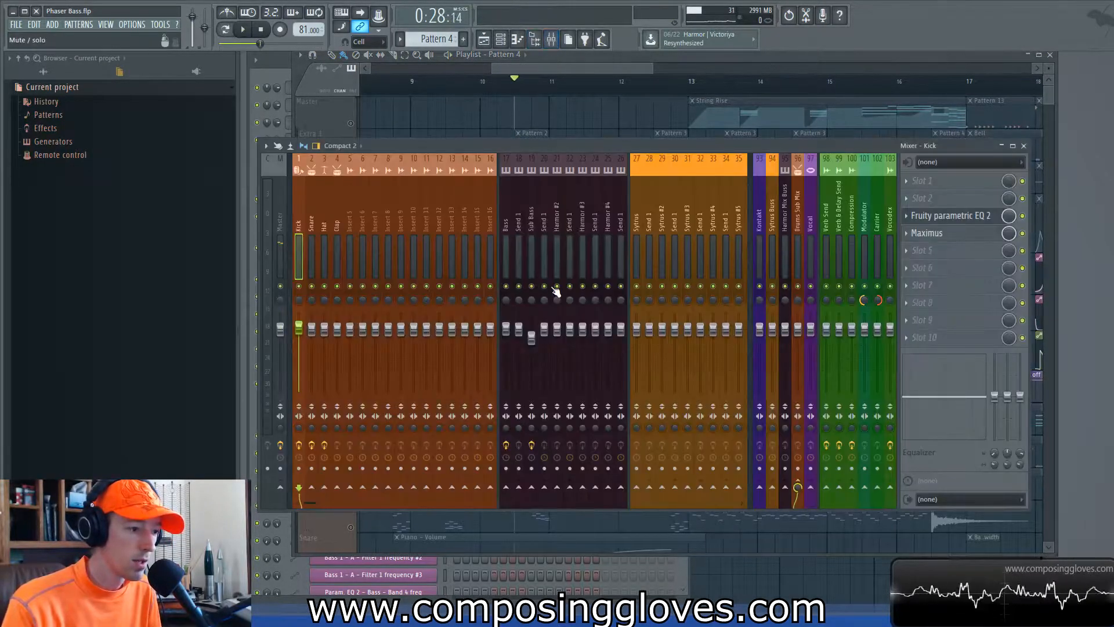
left_click(588, 225)
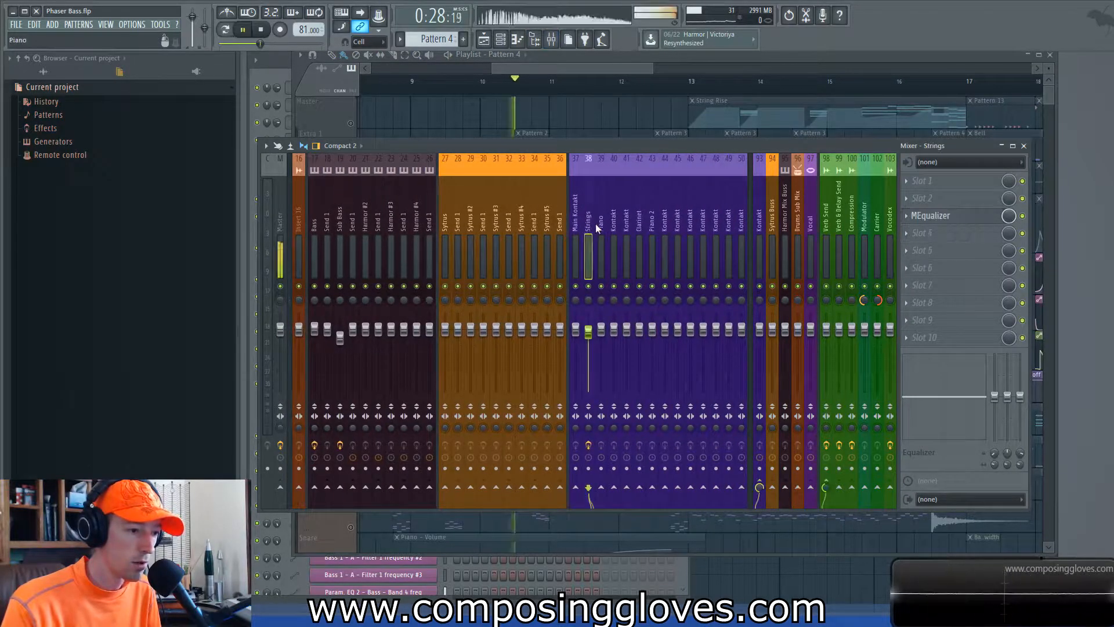
scroll(464, 232, "left", 4)
scroll(462, 232, "right", 8)
key("space")
left_click(424, 217)
Step: Inspect the Fruity parametric EQ 2 on the Impact mixer track while the impact plays
left_click(992, 197)
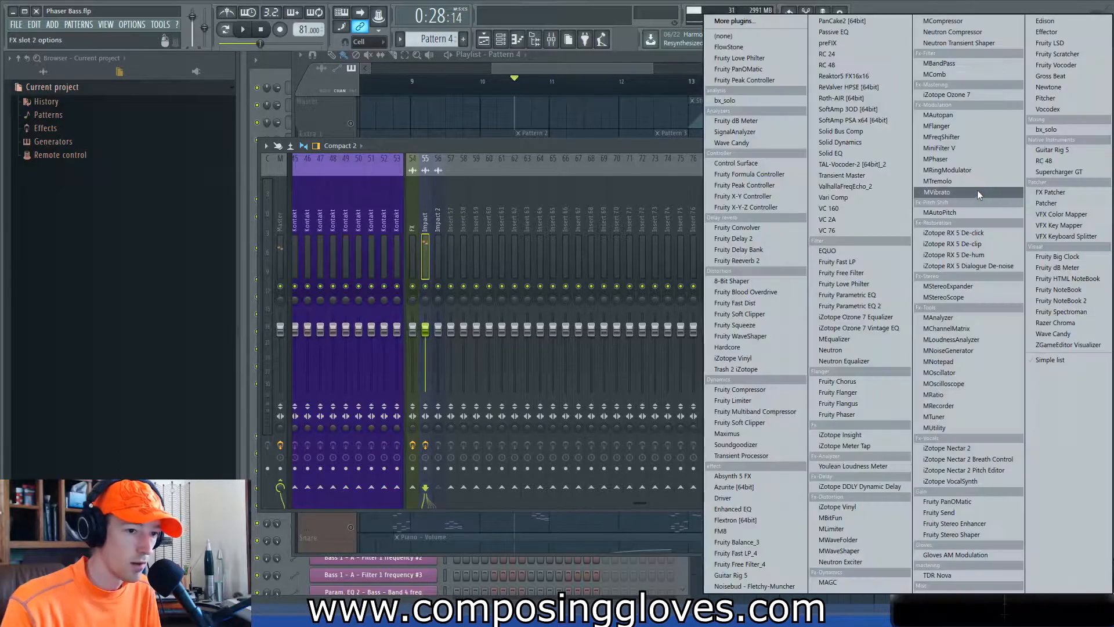
key("Escape")
left_click(977, 181)
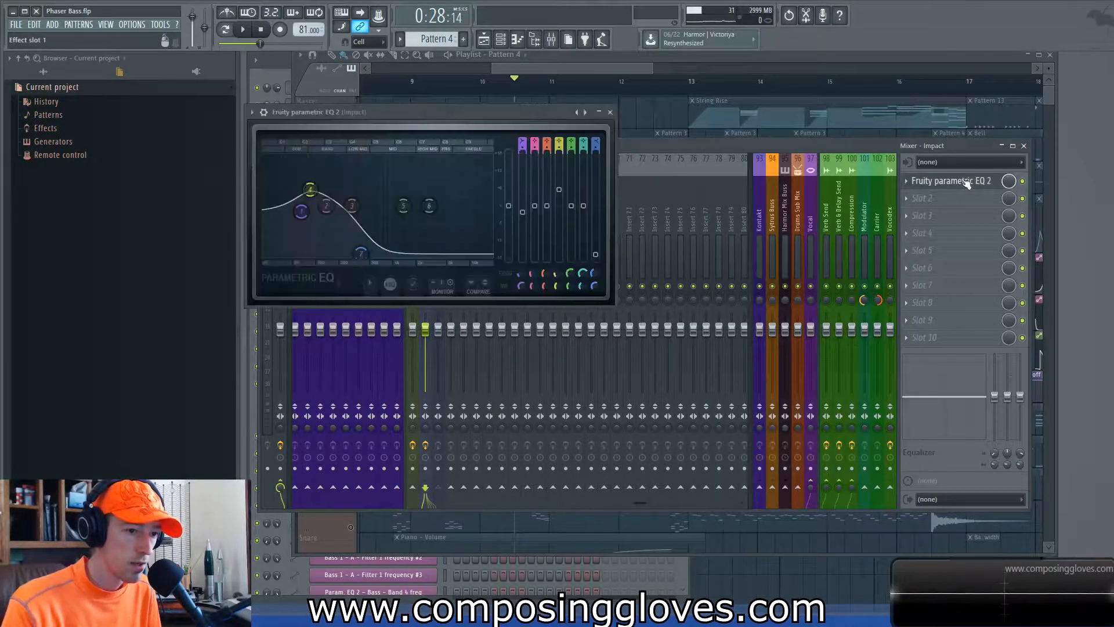
left_click_drag(409, 126, 424, 154)
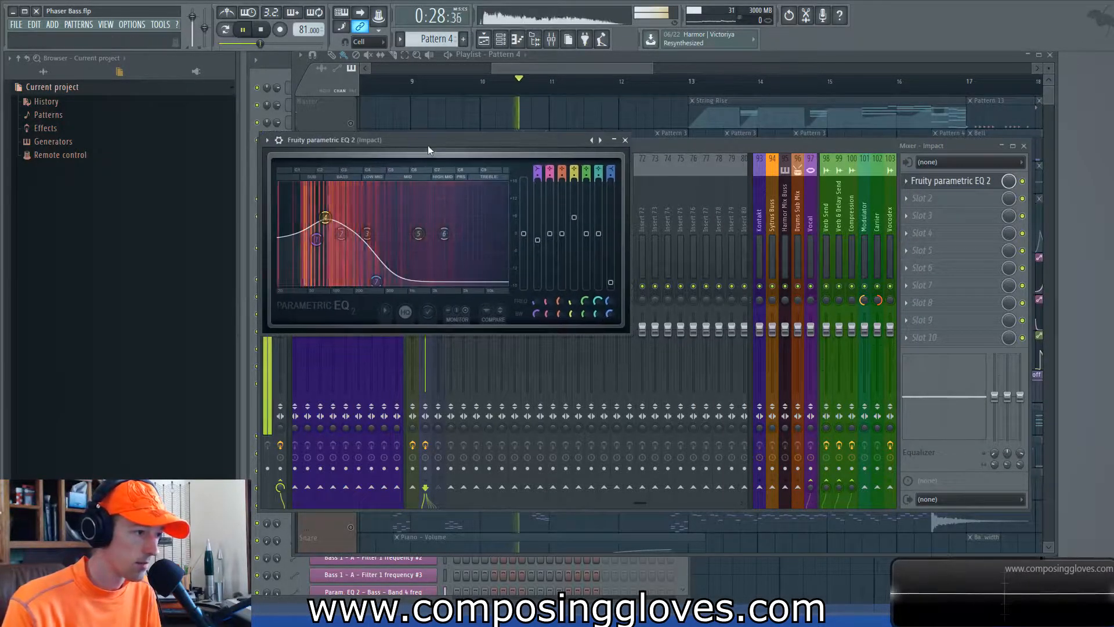
left_click(624, 141)
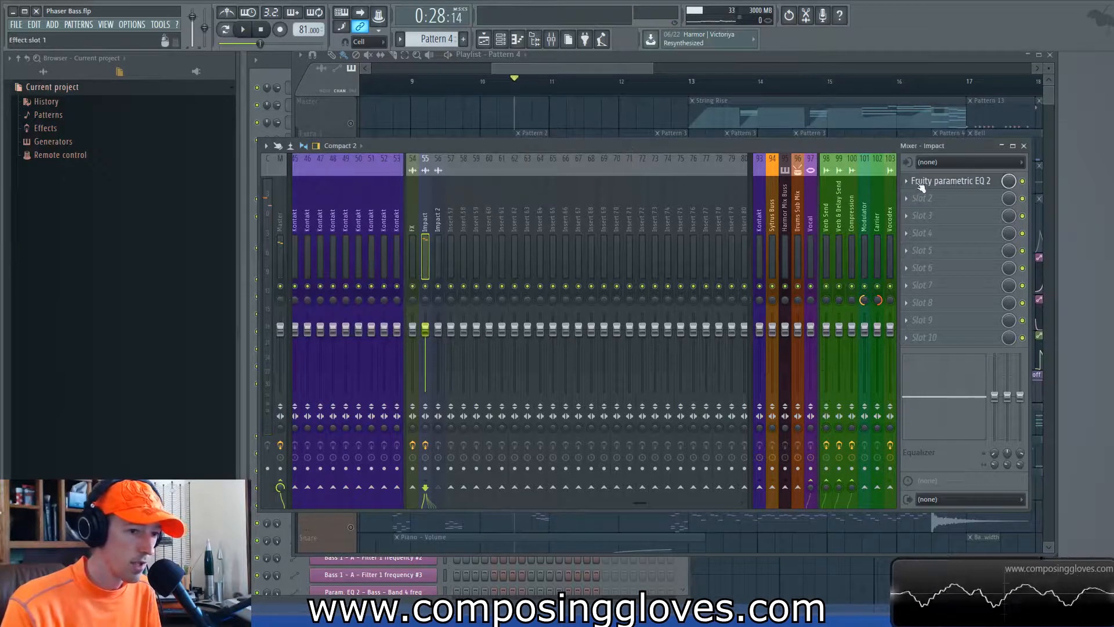
Step: Set band 7 of the Impact track's EQ to about 332 Hz and -17.7 dB, play the impact, and close the EQ and mixer
left_click(940, 184)
mouse_move(381, 272)
left_mouse_down()
mouse_move(381, 241)
mouse_move(371, 283)
left_mouse_up()
key("space")
key("space")
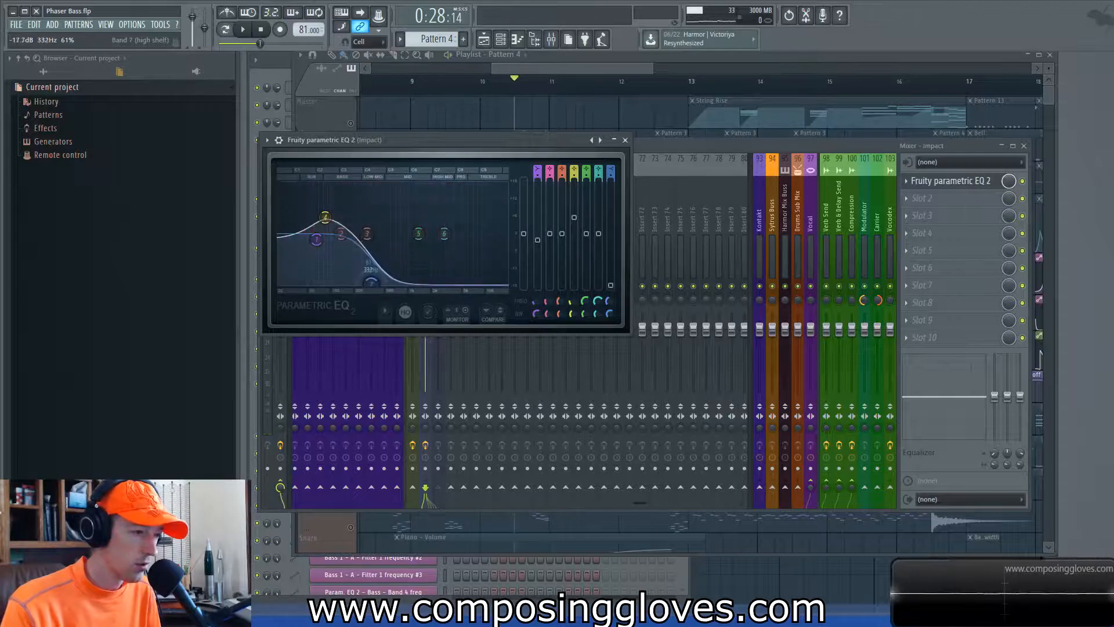
key("space")
key("space")
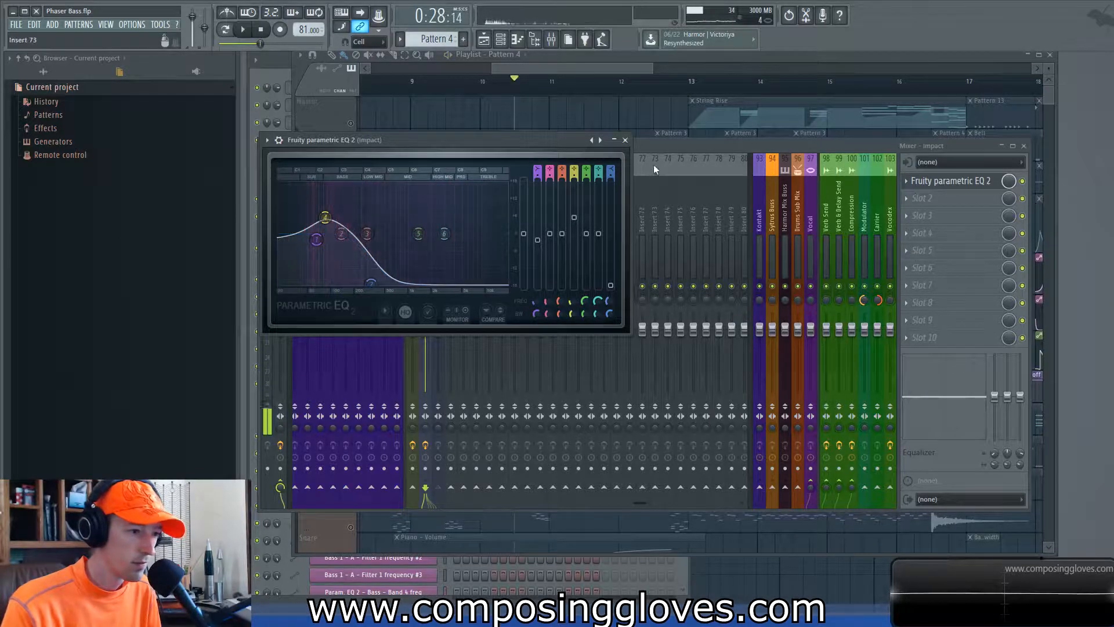
left_click(626, 141)
key("F9")
Step: Preview the samples Cymatics - Impact 34, Impact 36 and Impact 39 in the full sample browser
scroll(562, 216, "down", 3)
scroll(567, 239, "down", 2)
scroll(567, 239, "up", 2)
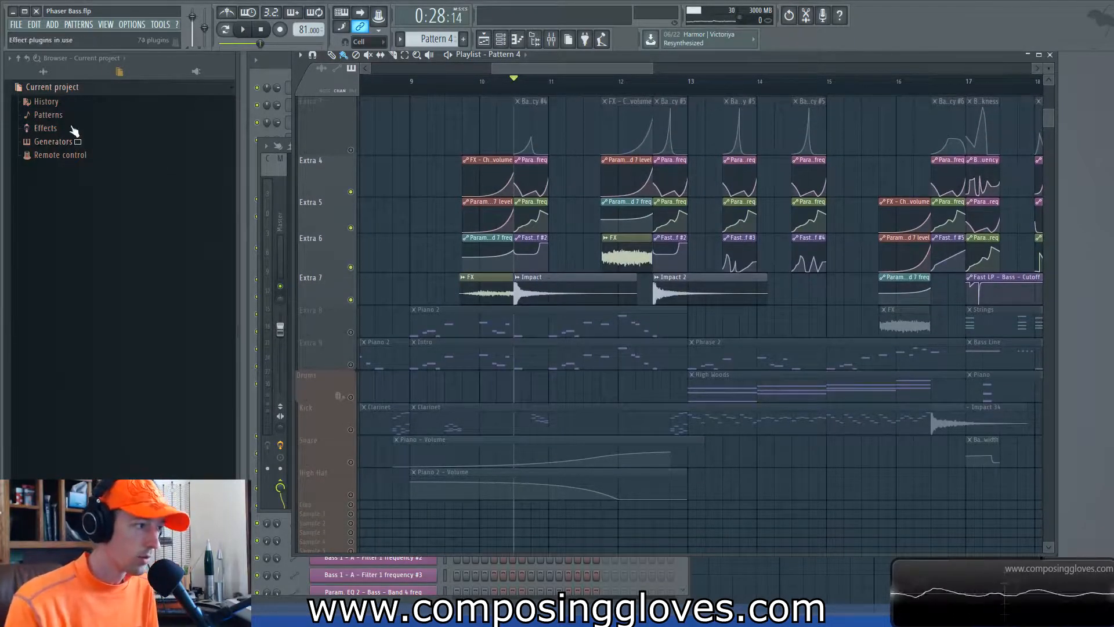
left_click(43, 72)
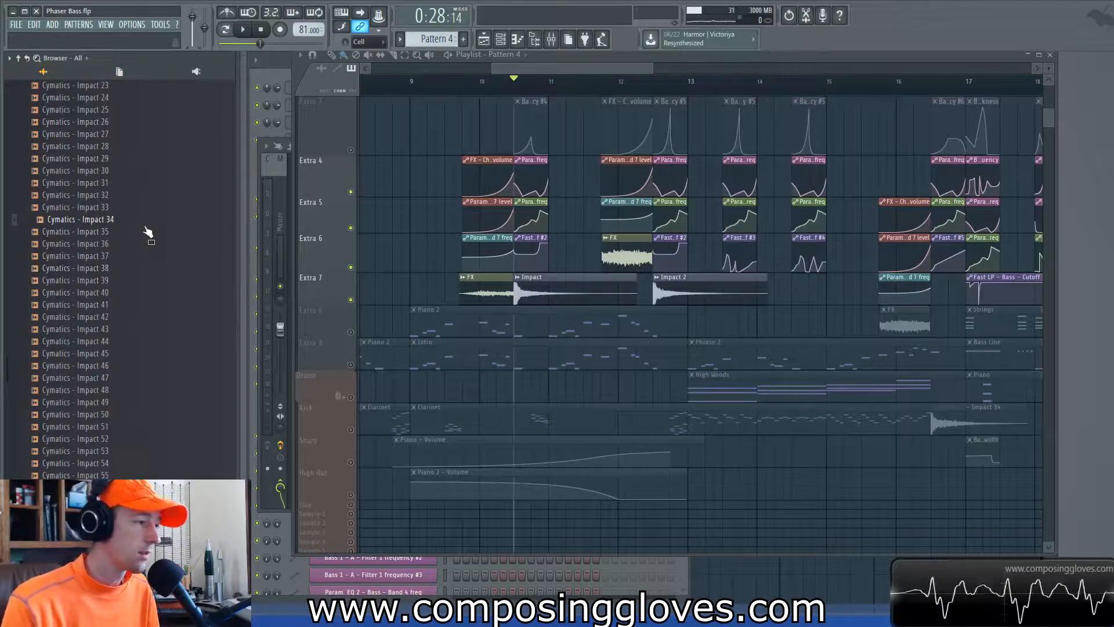
left_click(134, 220)
left_click(125, 245)
left_click(110, 280)
left_click(261, 29)
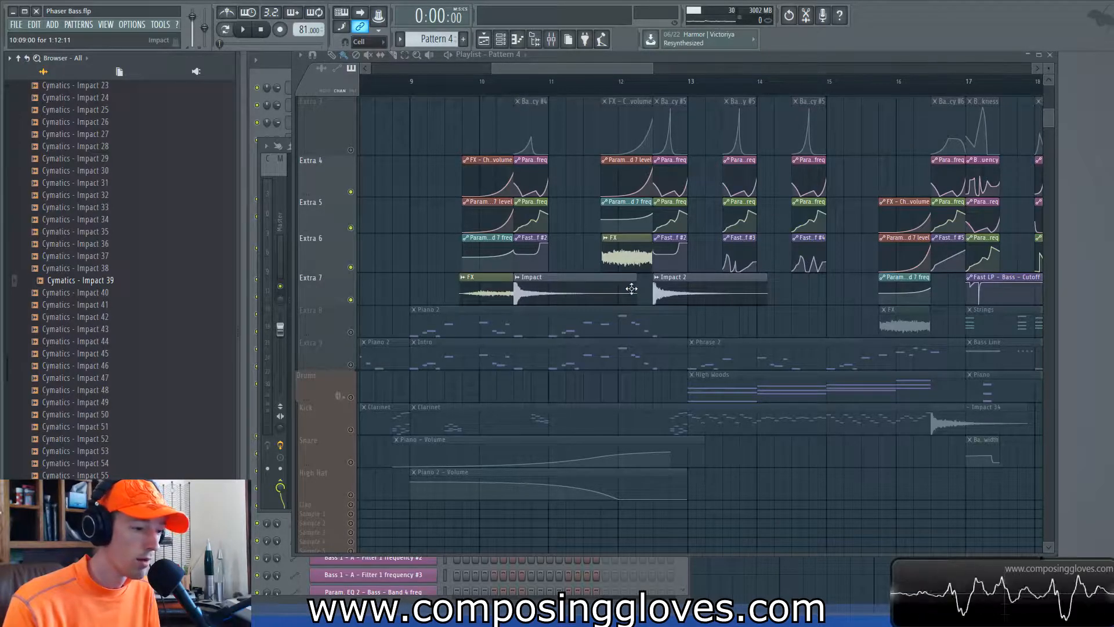
Step: Unmute the Snare, High Hat, Extra 8 and Extra 9 tracks to include the piano clips and their volume automation
scroll(632, 288, "down", 2)
left_click(350, 433)
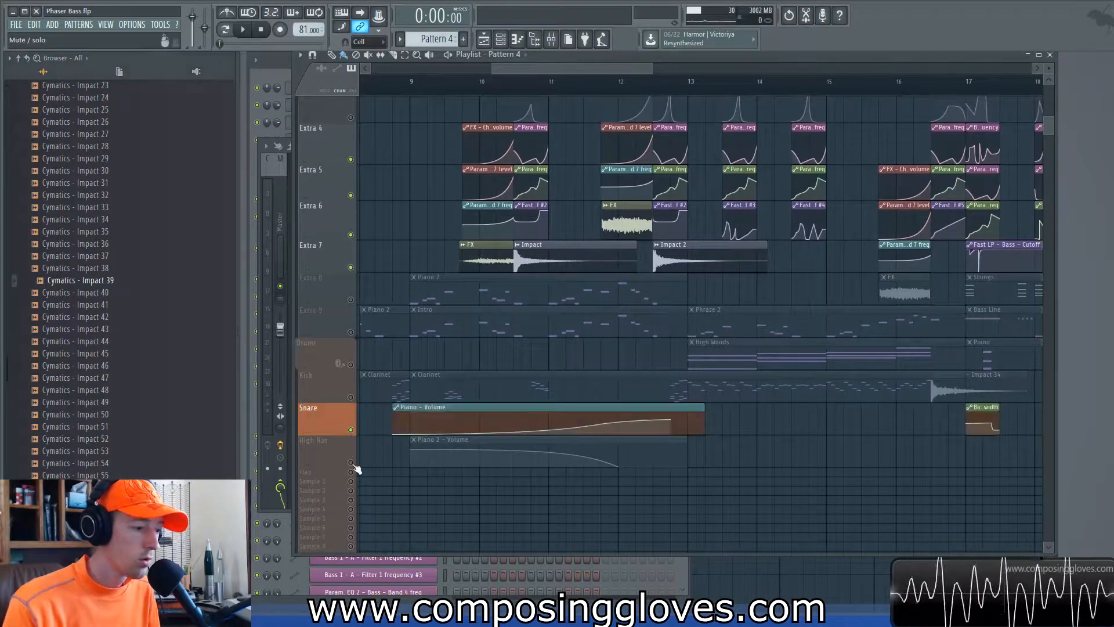
left_click(355, 458, "ctrl")
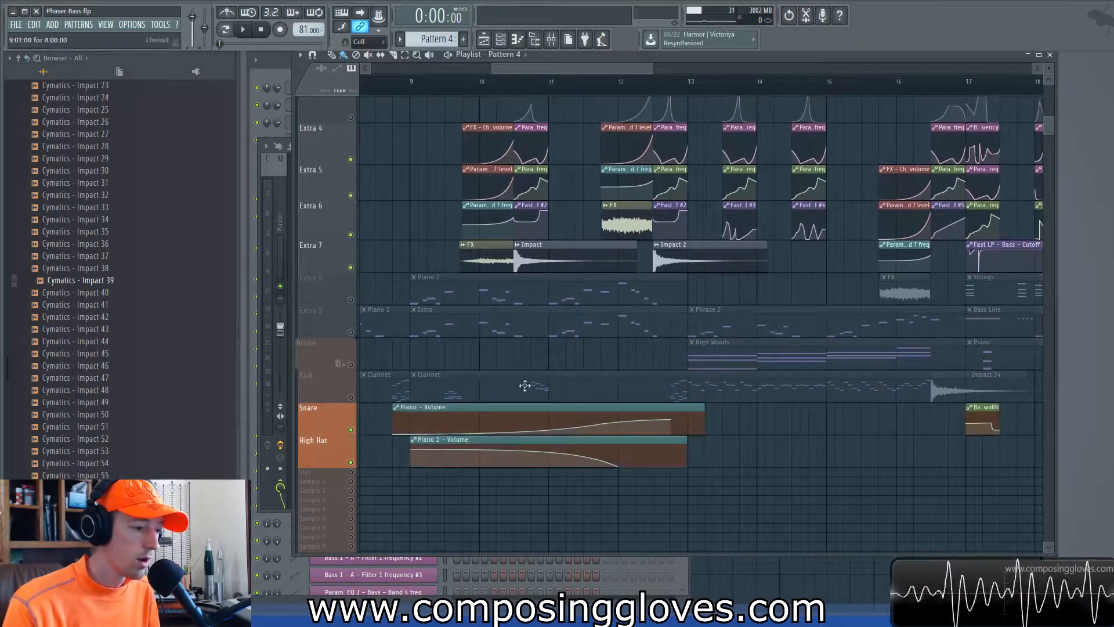
left_click(350, 299)
left_click(351, 331)
Step: Mute track Extra 7 and play the piano parts with their volume automation from around bar 9
left_click(418, 81)
left_click(401, 80)
left_click(350, 267)
key("space")
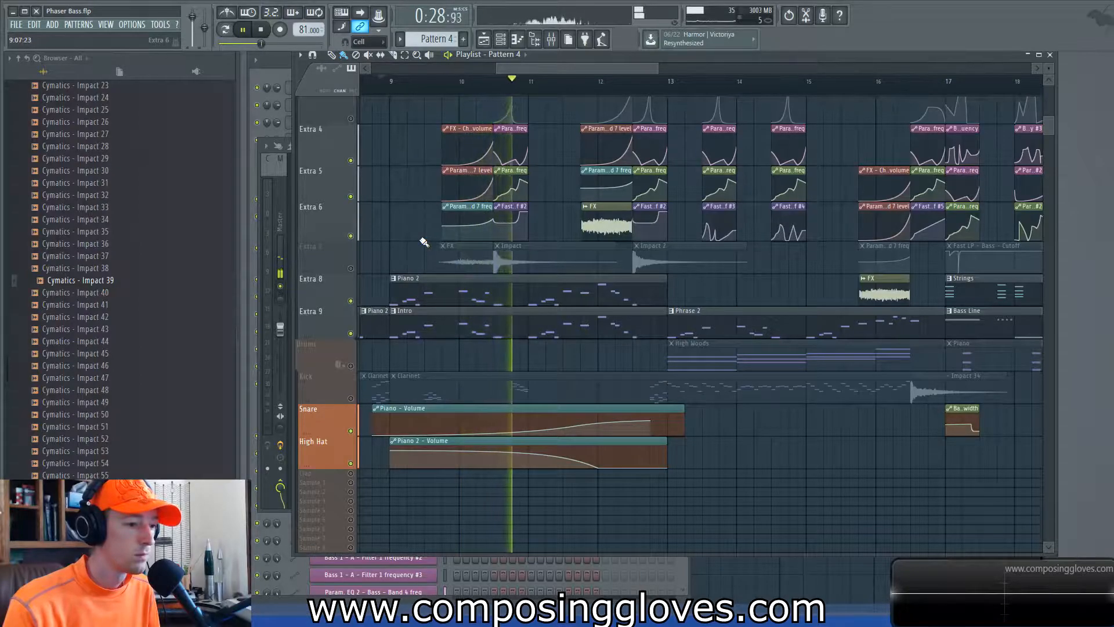
scroll(687, 242, "up", 1)
scroll(685, 243, "up", 3)
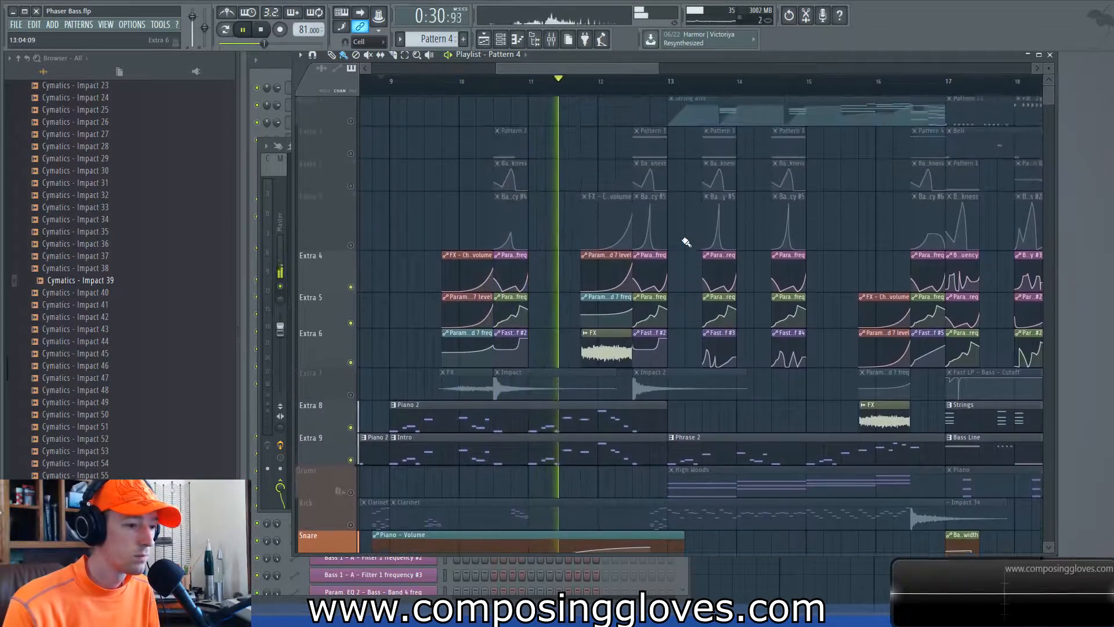
scroll(682, 242, "down", 4)
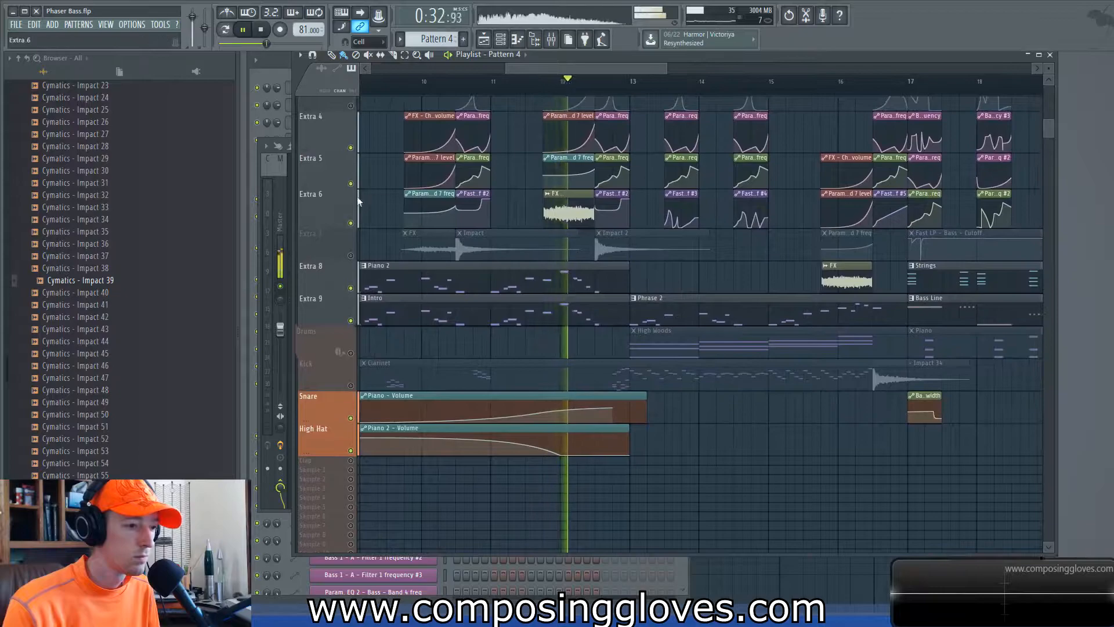
Step: Mute track Extra 6 and replay the piano transition from around bar 11
left_click(350, 222)
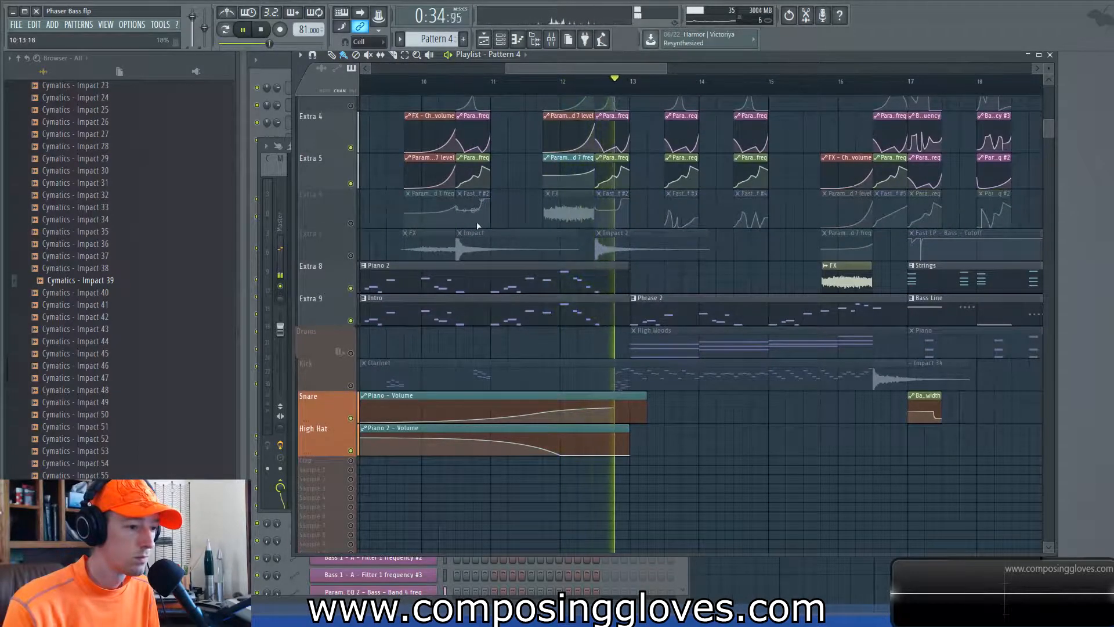
key("space")
key("space")
key("space")
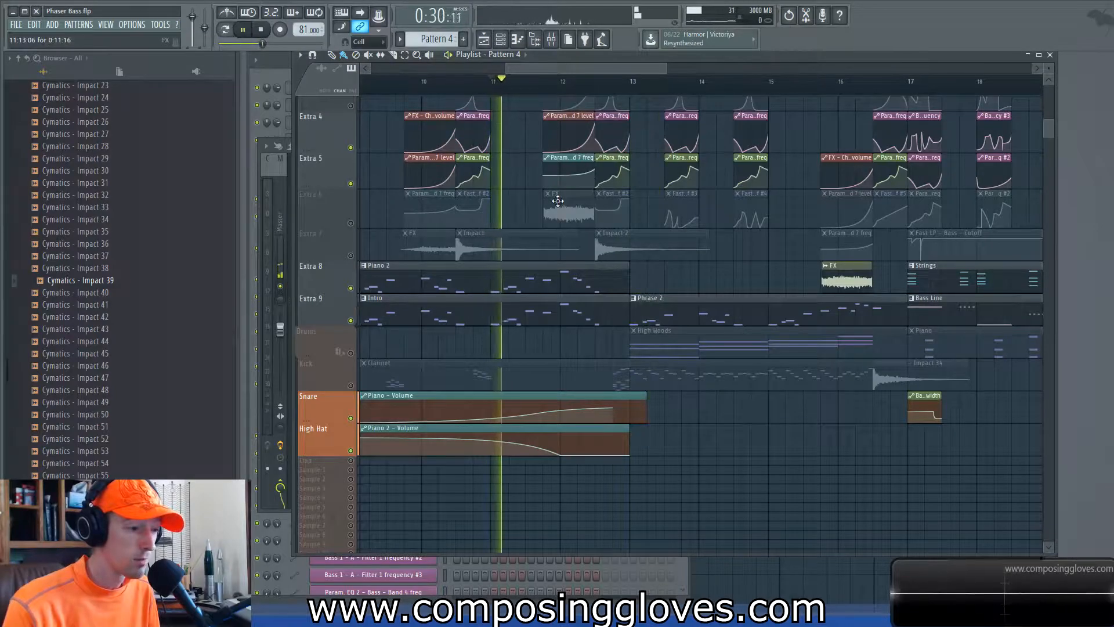
Step: Select the Piano 2 and Intro clips spanning bars 9 to 13, and clear the selection
scroll(592, 260, "down", 5)
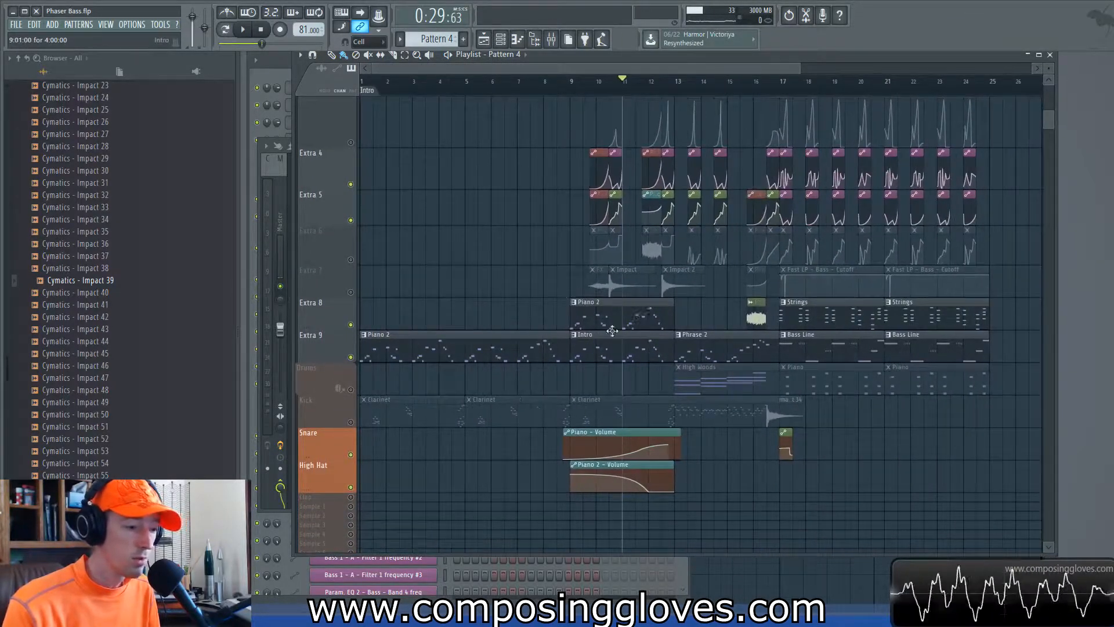
left_click(612, 330)
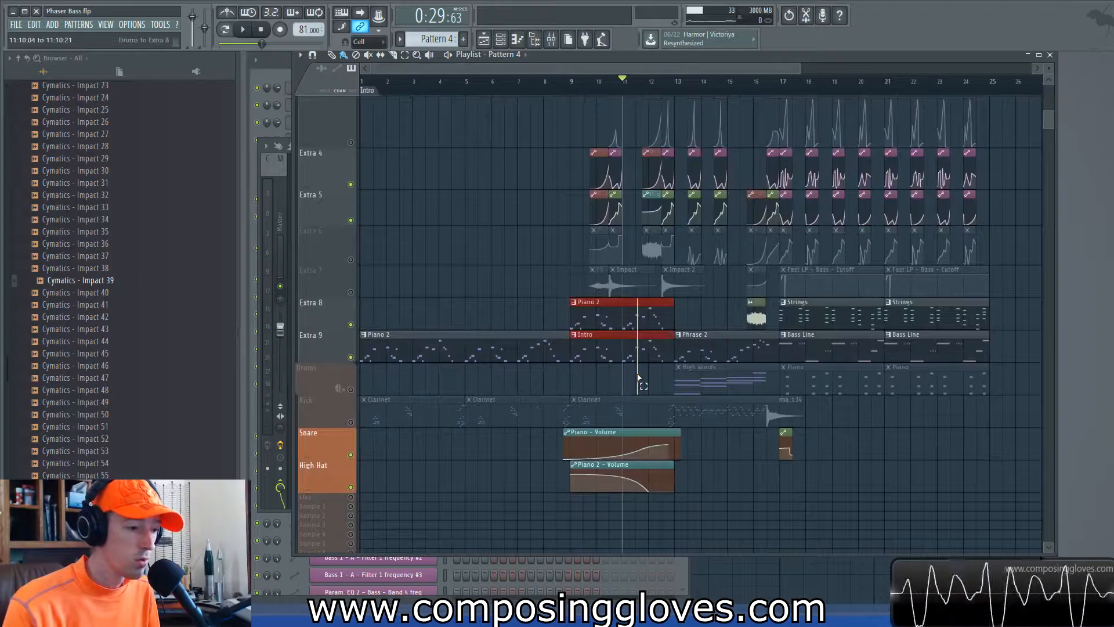
scroll(680, 325, "up", 3)
scroll(680, 324, "up", 2)
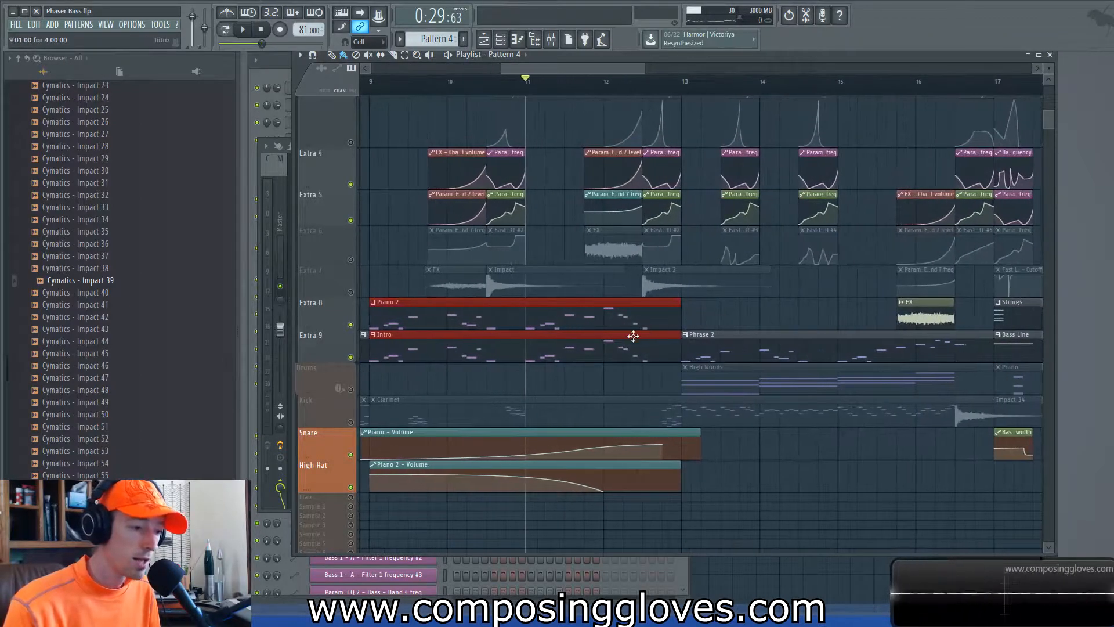
left_click(700, 319, "ctrl")
Step: Turn off the solo state so that all playlist tracks are active
mouse_move(574, 225)
left_mouse_down()
mouse_move(548, 268)
mouse_move(557, 179)
mouse_move(829, 179)
mouse_move(857, 259)
left_mouse_up()
left_click_drag(589, 234, 430, 373)
left_click_drag(648, 273, 499, 264)
right_click(353, 345)
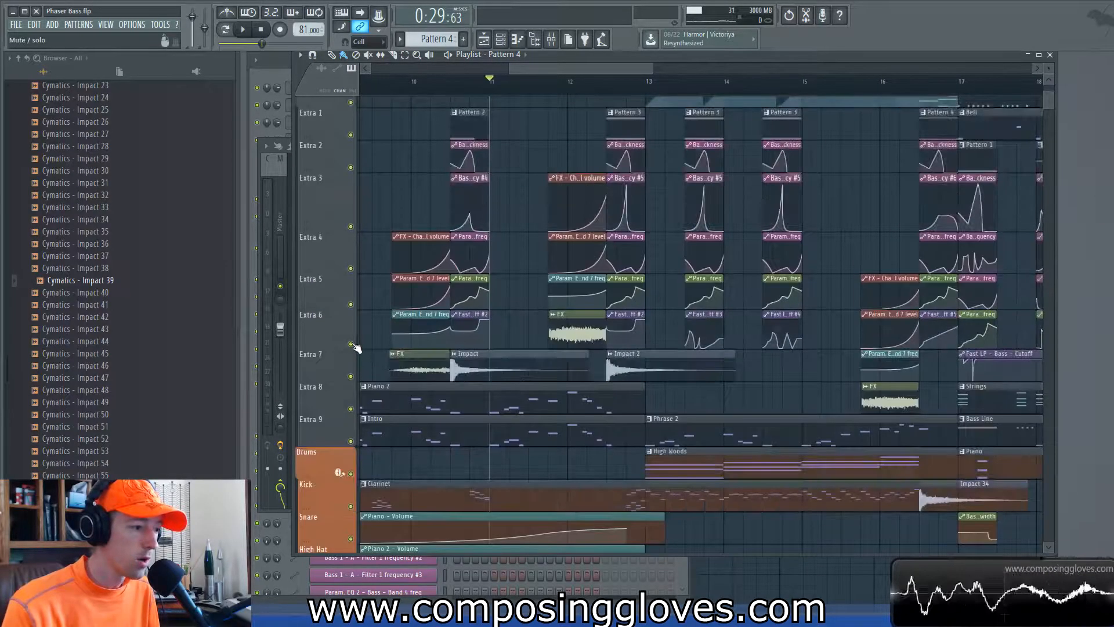
Step: Place the playhead just before bar 10 and open the channel settings of the FX clip on Extra 7
scroll(550, 203, "up", 1)
scroll(555, 194, "down", 3)
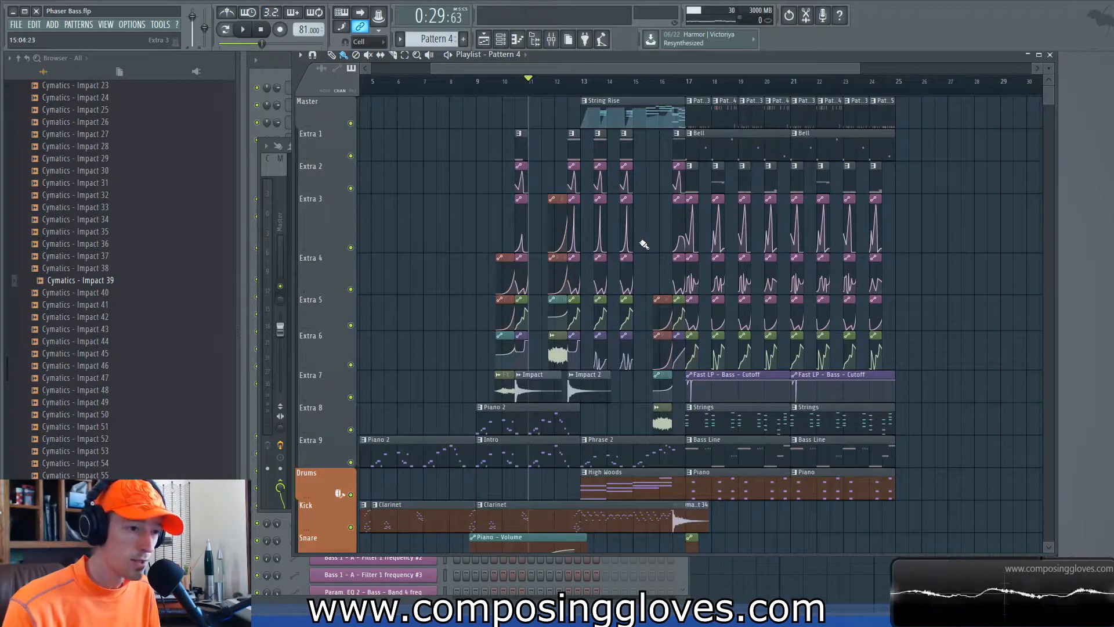
scroll(644, 244, "down", 5)
scroll(514, 348, "up", 4)
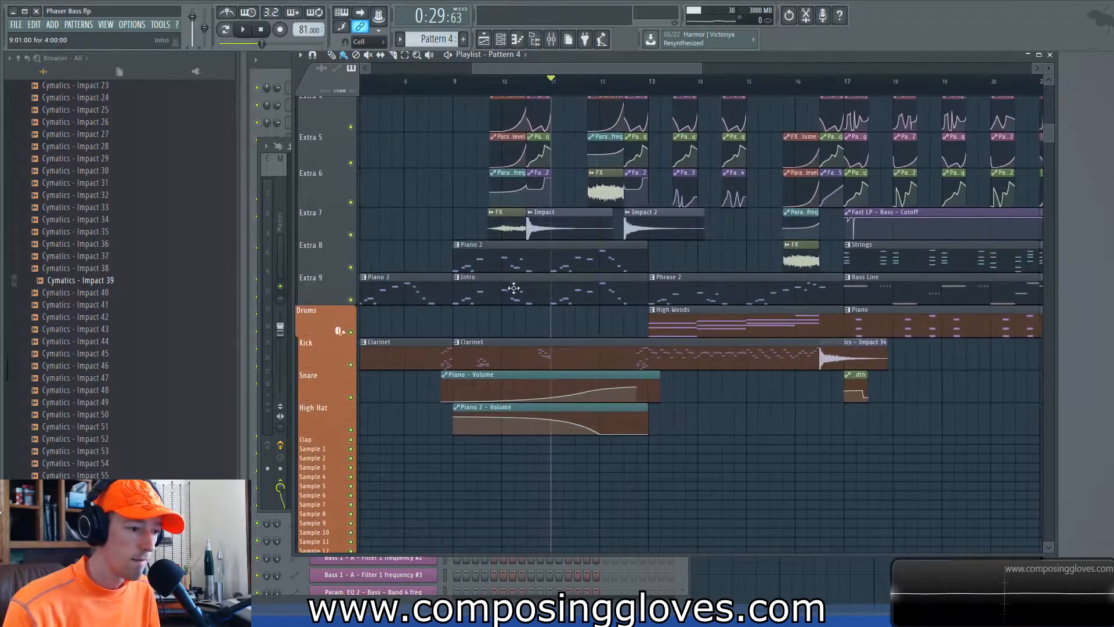
scroll(540, 319, "up", 1)
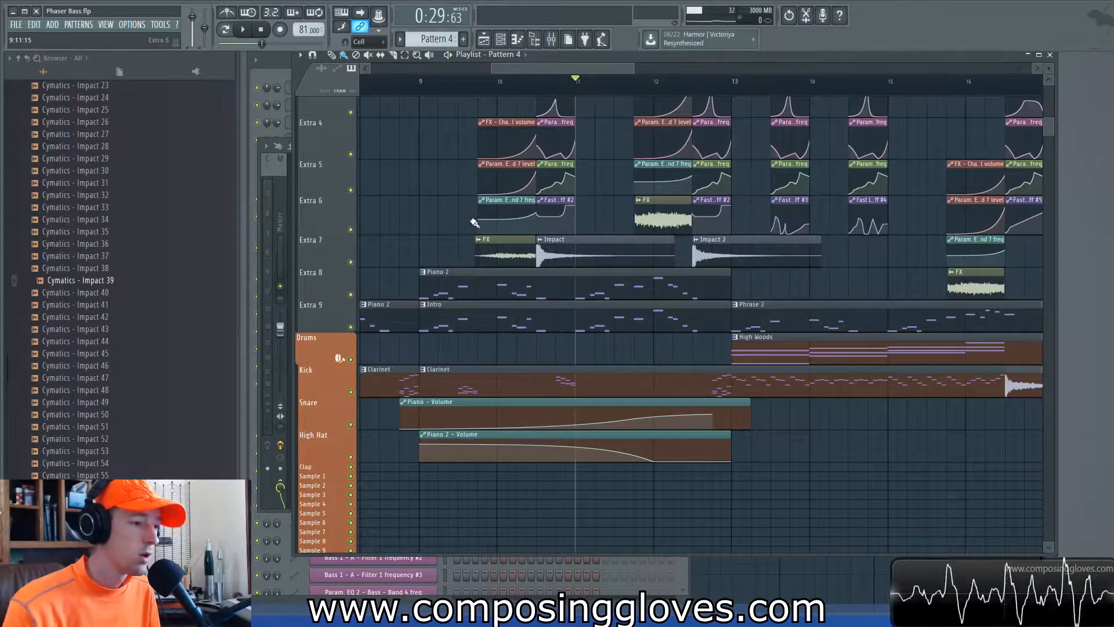
scroll(473, 168, "up", 3)
left_click(483, 92)
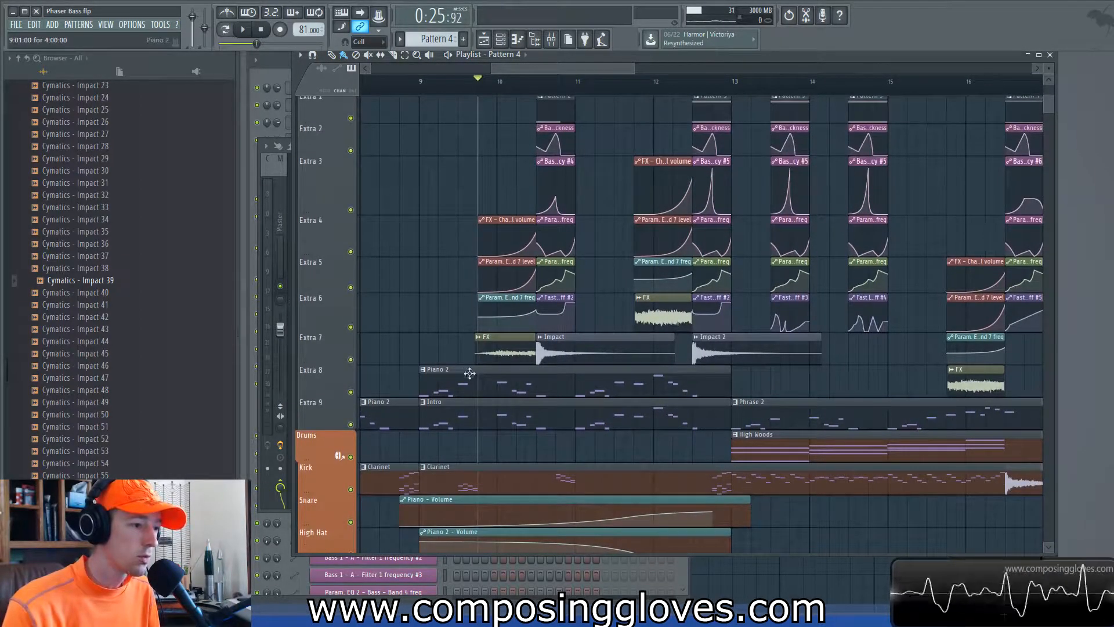
double_click(508, 346)
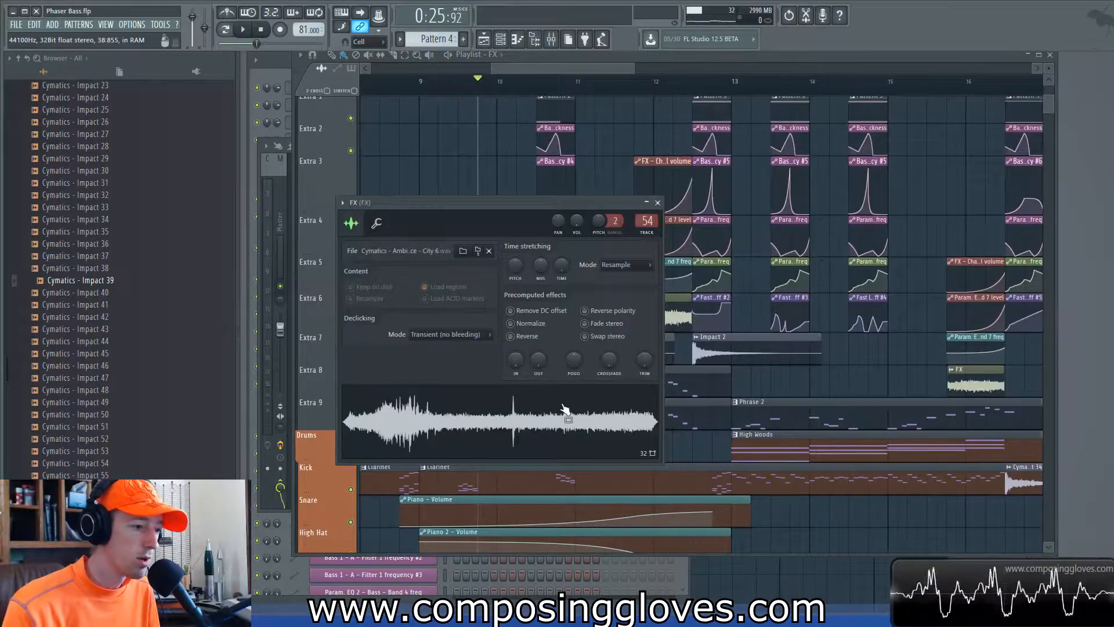
Step: Collapse the Impacts and Cymatics - FX Toolkit Vol 3 folders and open the Ambience folder in Cymatics - FX Toolkit Vol 2
scroll(120, 266, "up", 10)
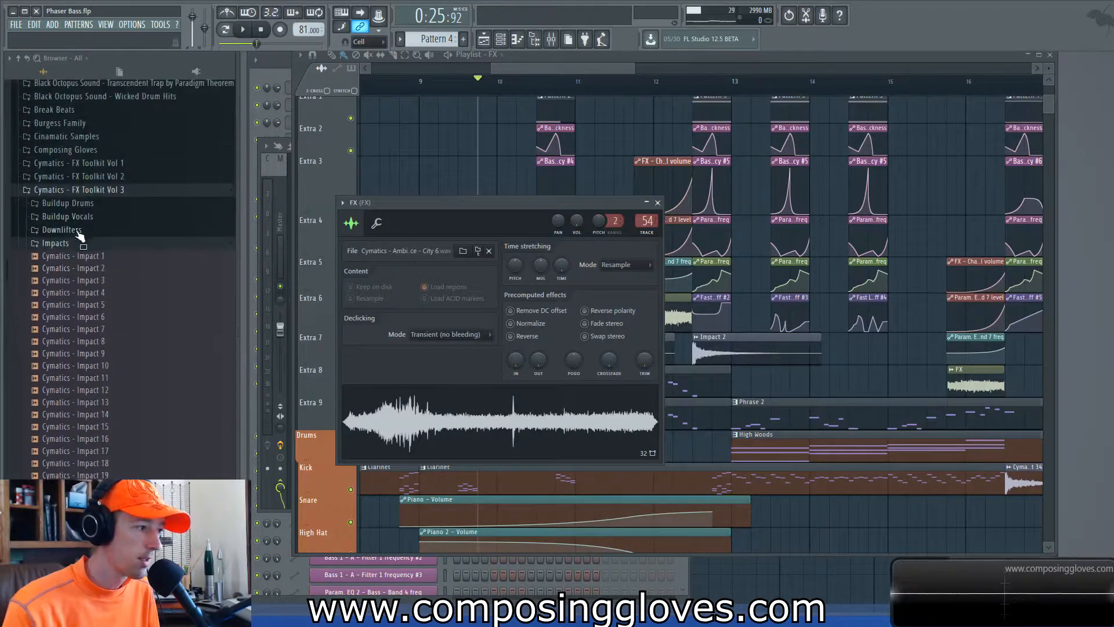
left_click(64, 244)
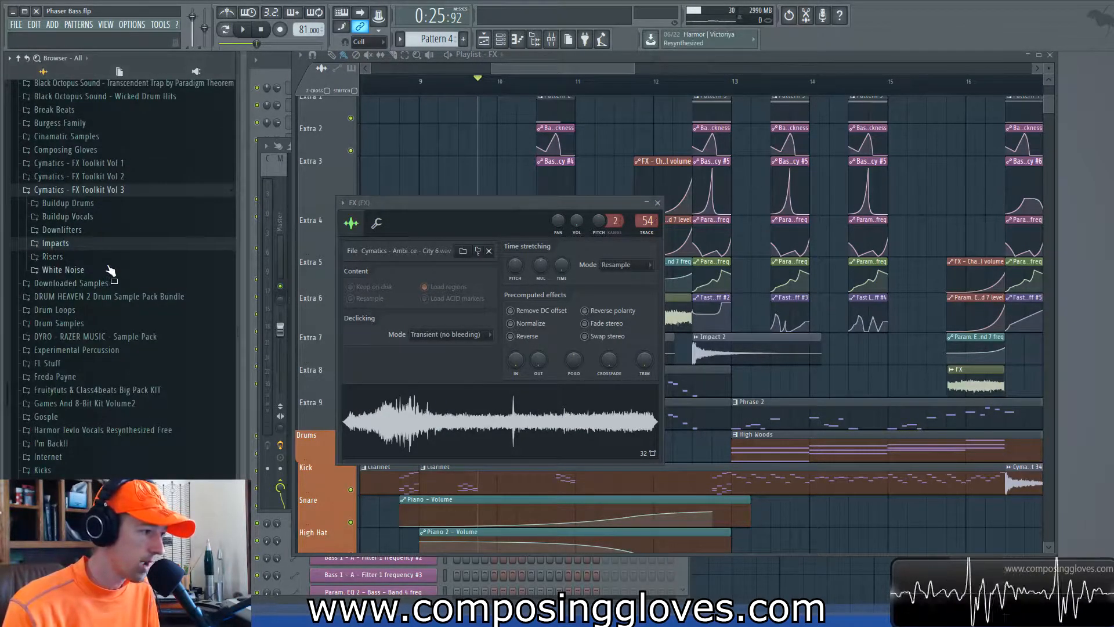
left_click(129, 191)
left_click(138, 177)
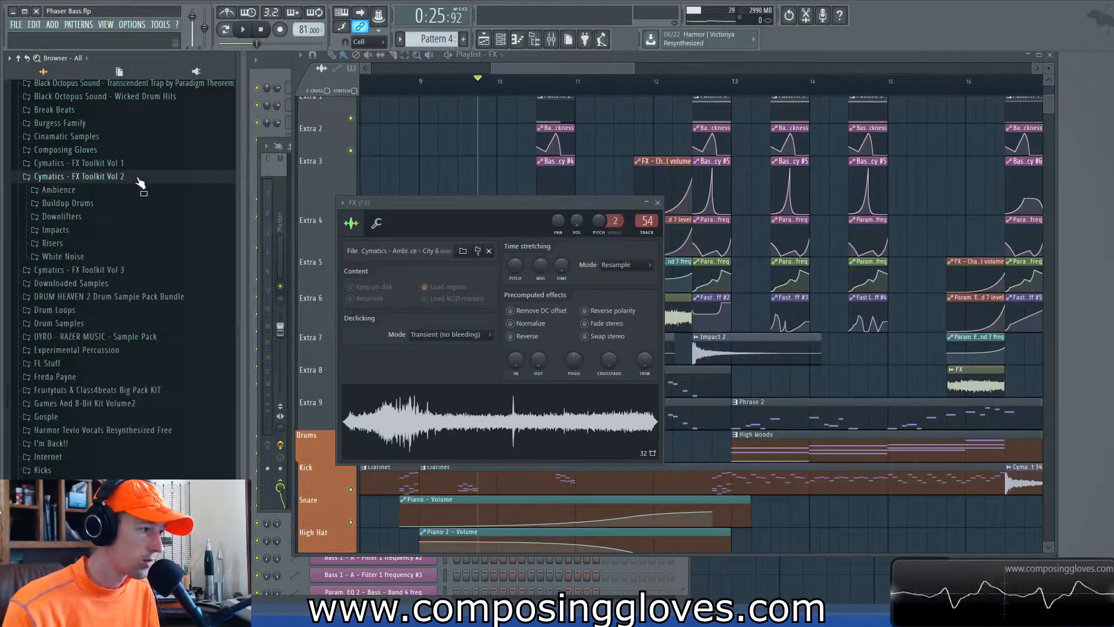
left_click(128, 190)
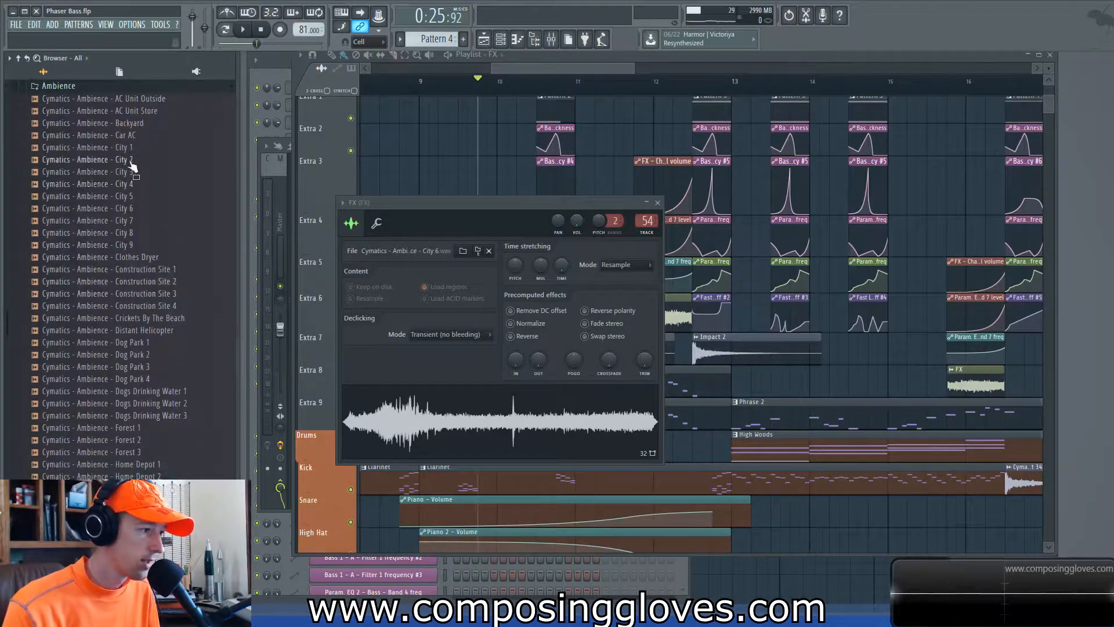
Step: Preview the Cymatics - Ambience - City 4 and City 5 samples, stopping playback in between
left_click(134, 185)
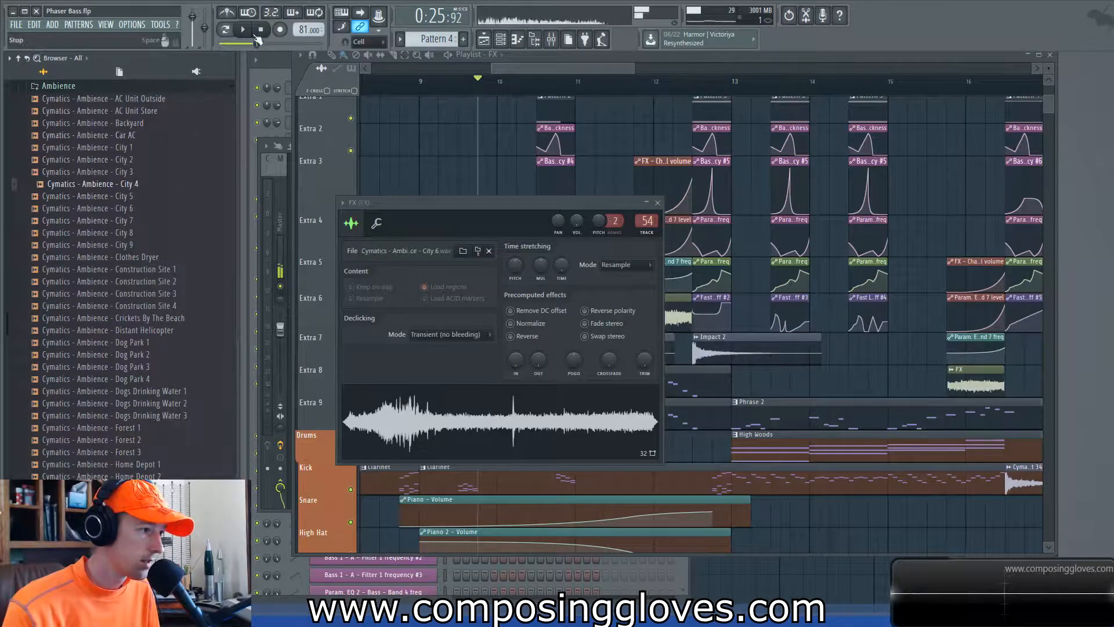
left_click(262, 30)
left_click(130, 199)
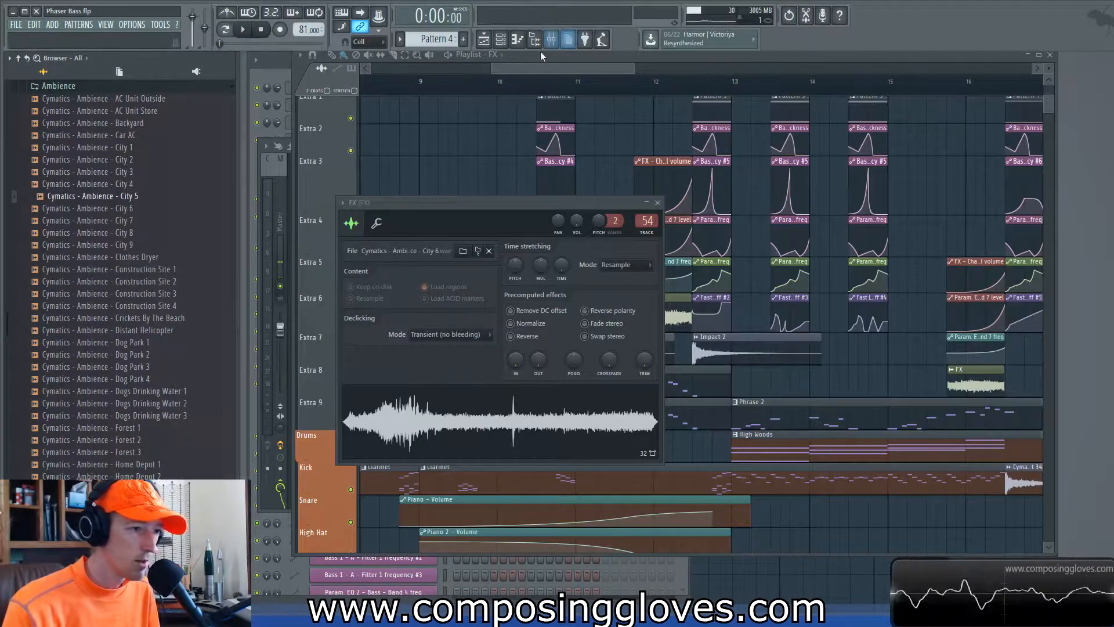
Step: Set the playhead back to the start of the riser before bar 10 and collapse the Ambience folder
left_click_drag(531, 69, 513, 72)
left_click(537, 84)
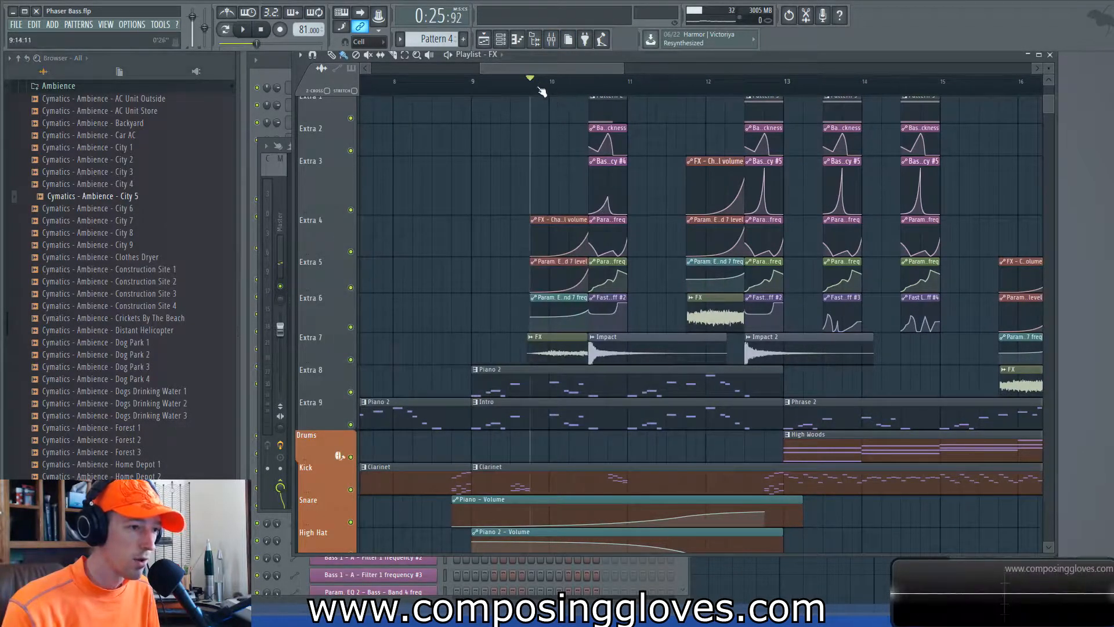
left_click(113, 86)
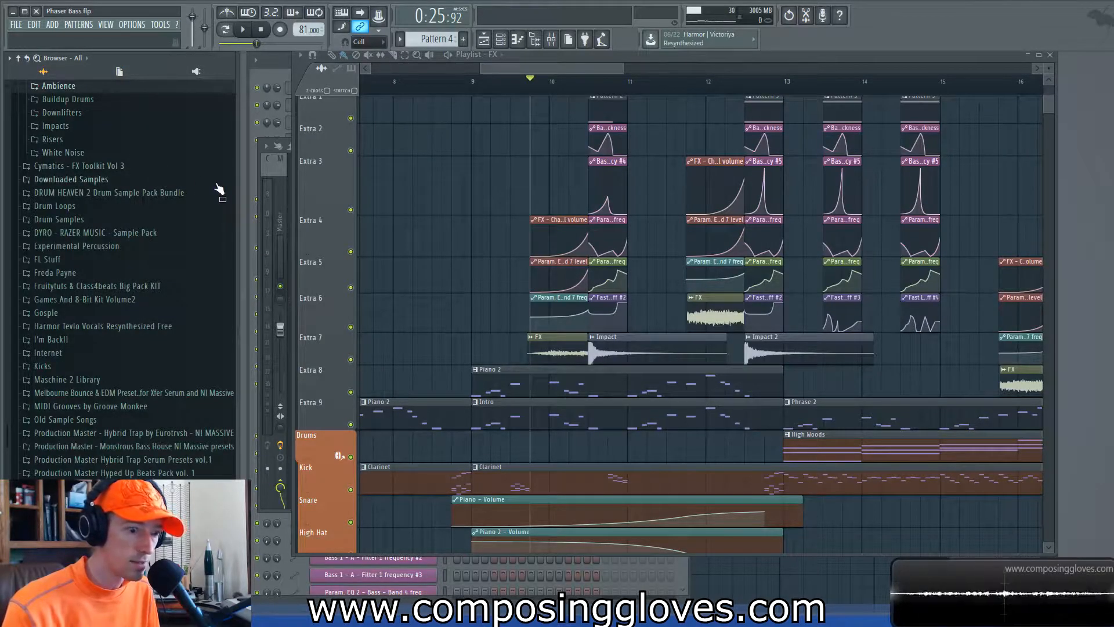
Step: Reopen the FX channel settings, move them clear of the riser clips, and play the riser to watch its channel volume automation
scroll(542, 200, "up", 3)
left_click_drag(479, 178, 469, 181)
double_click(537, 357)
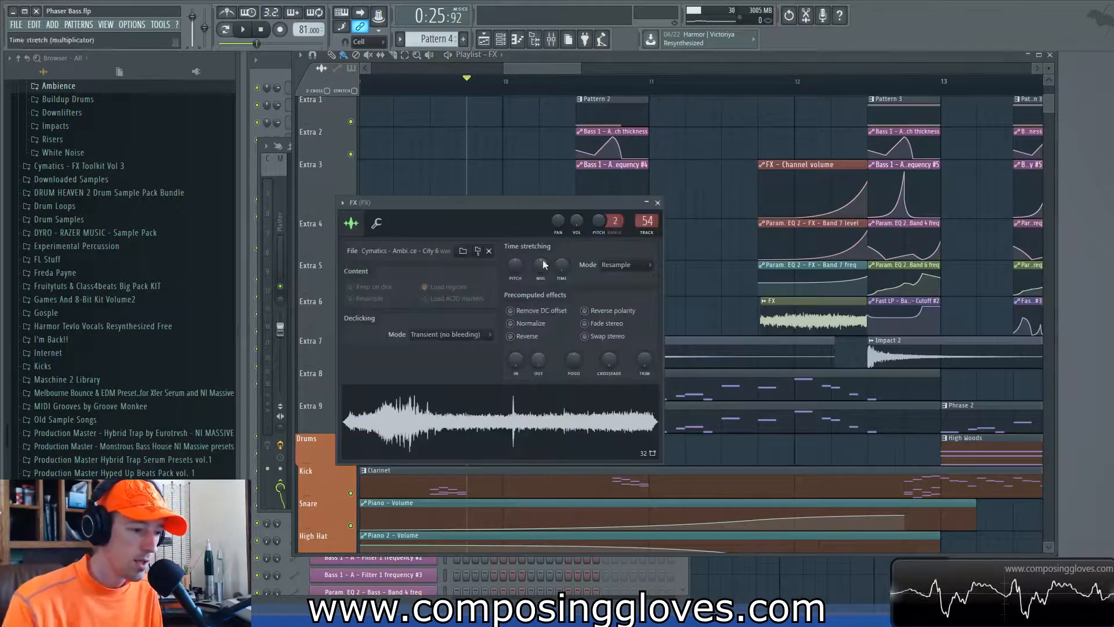
left_click_drag(547, 203, 860, 240)
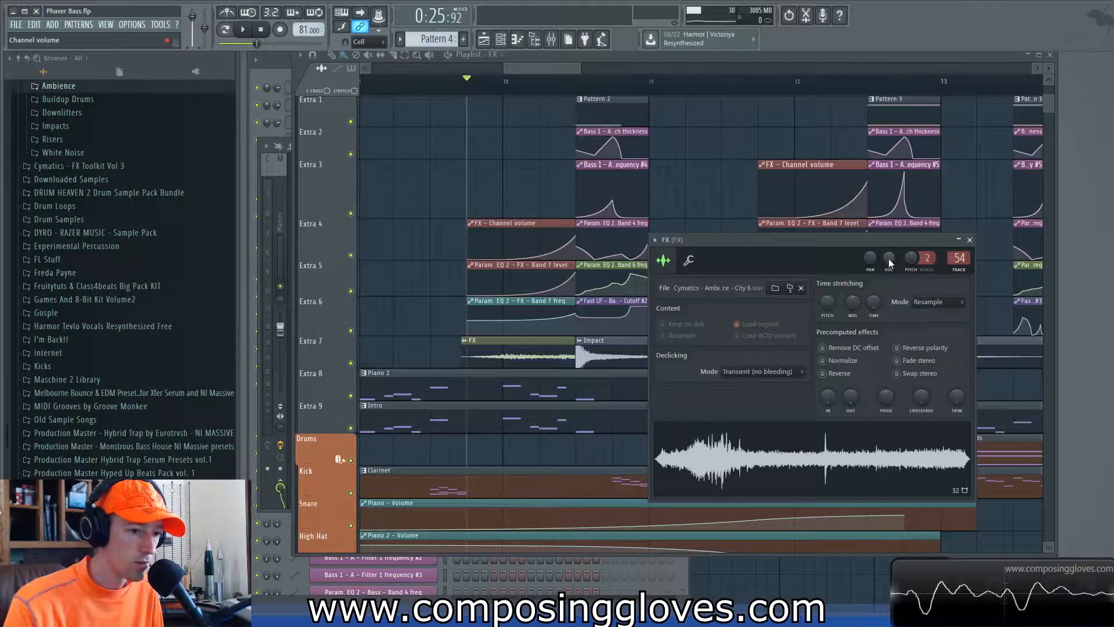
key("space")
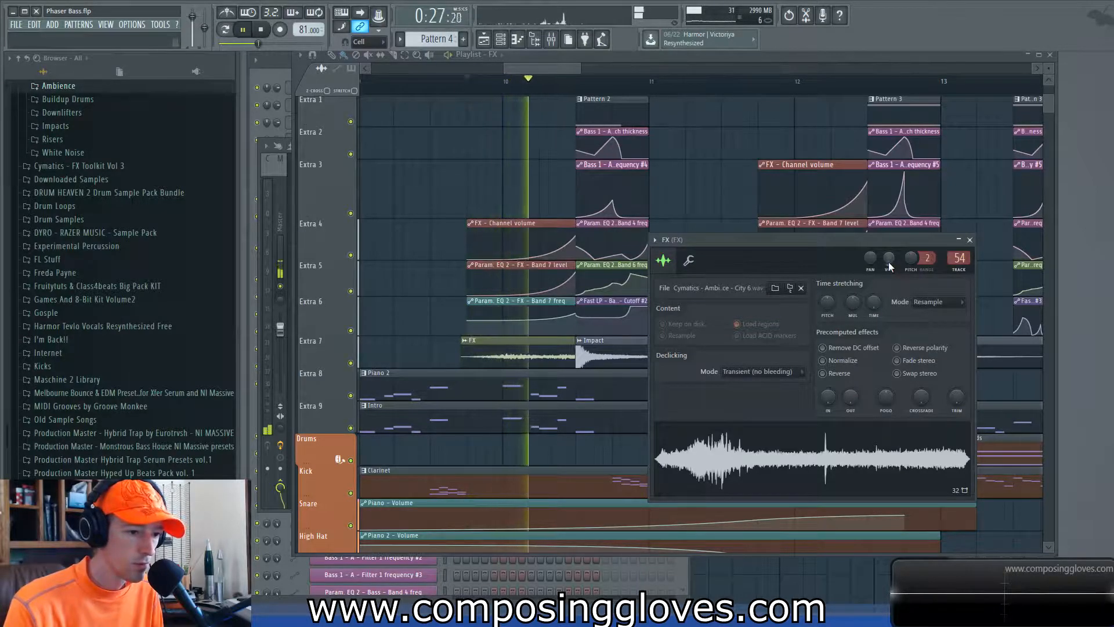
key("space")
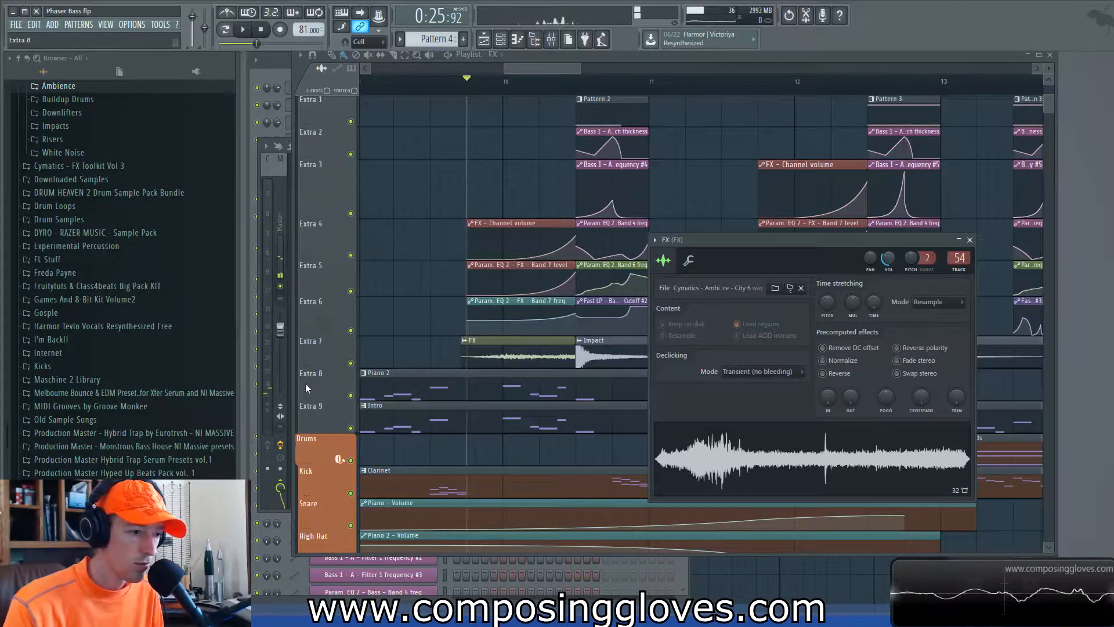
Step: Mute the piano tracks Extra 8 and Extra 9, keeping Extra 7 active
left_click(351, 395)
left_click(351, 429)
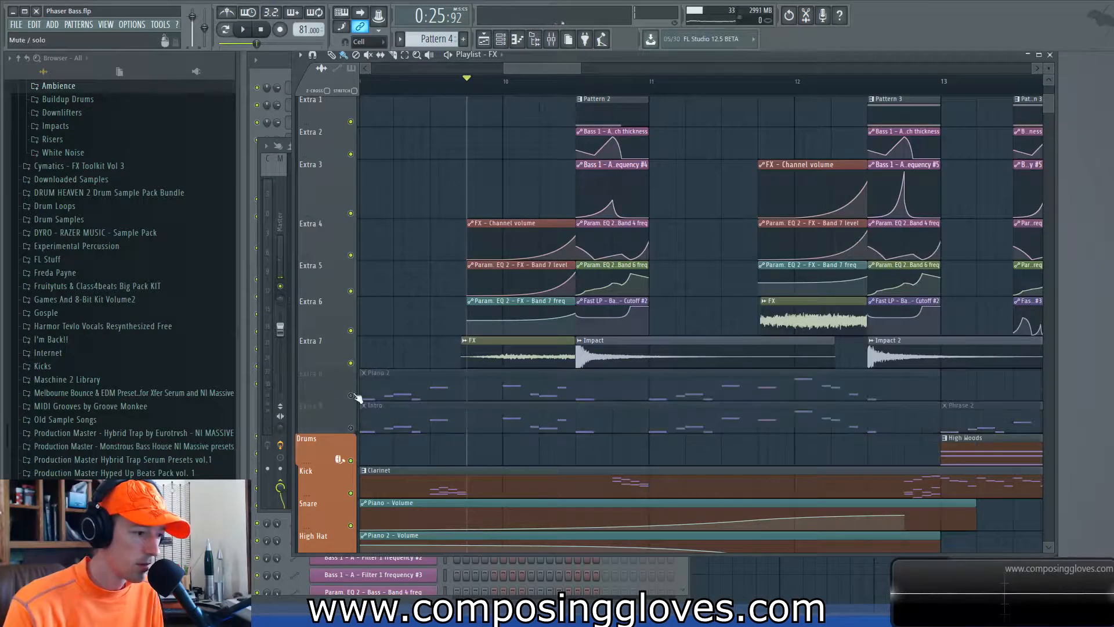
left_click(351, 363)
left_click(351, 362)
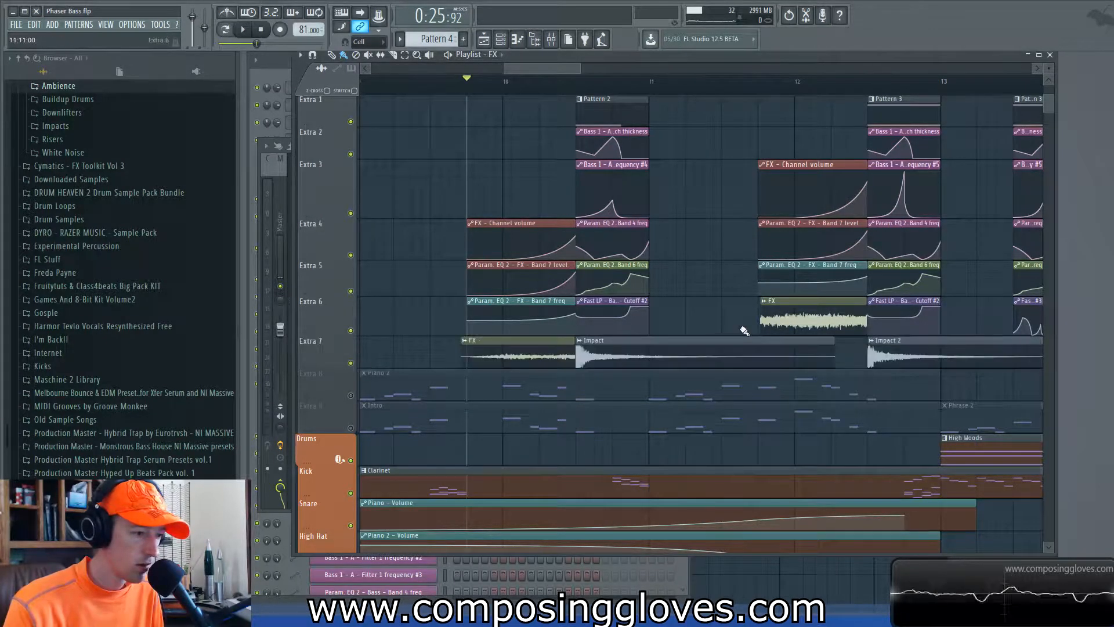
Step: Mute the first Impact clip on Extra 7 and play the FX riser without it
right_click(726, 350, "alt")
key("space")
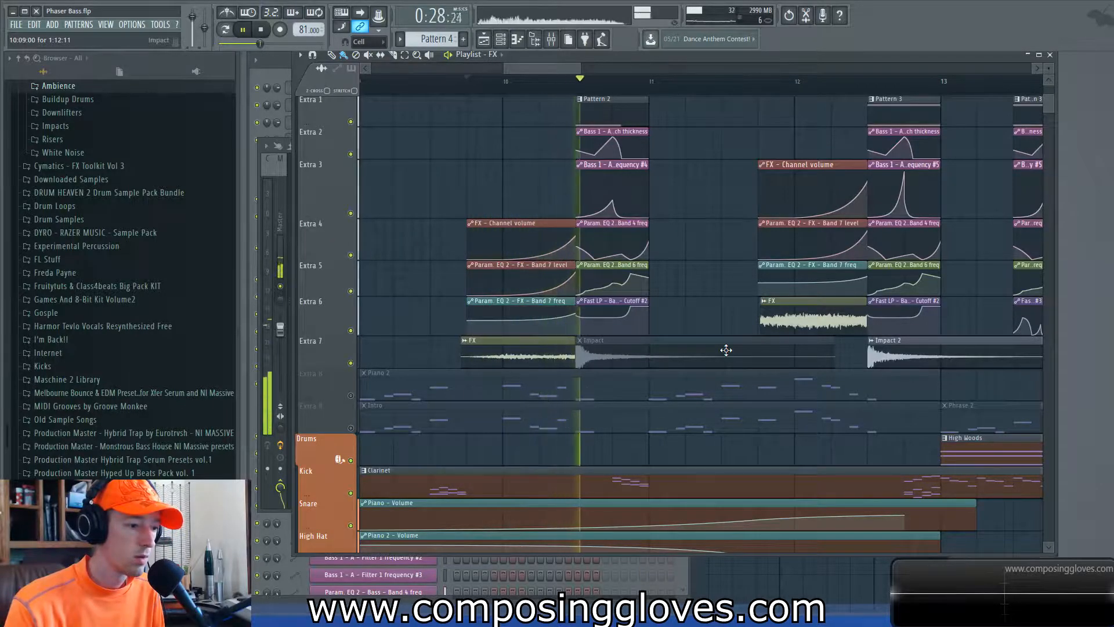
key("space")
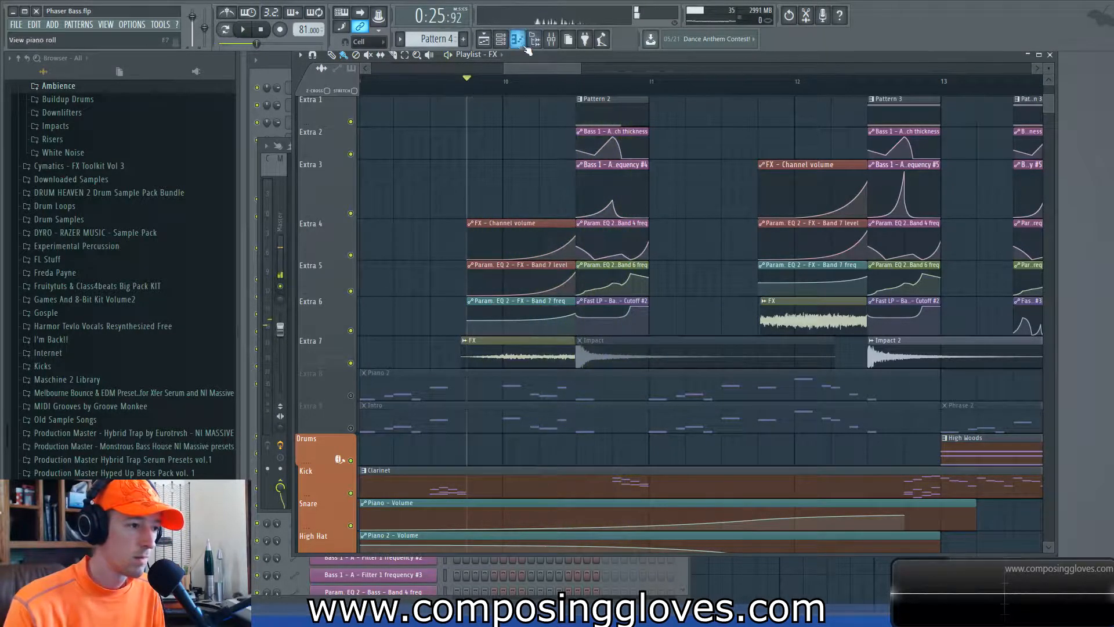
Step: Open the Fruity parametric EQ 2 on the FX mixer track and play the riser to watch its filter automation
left_click(551, 39)
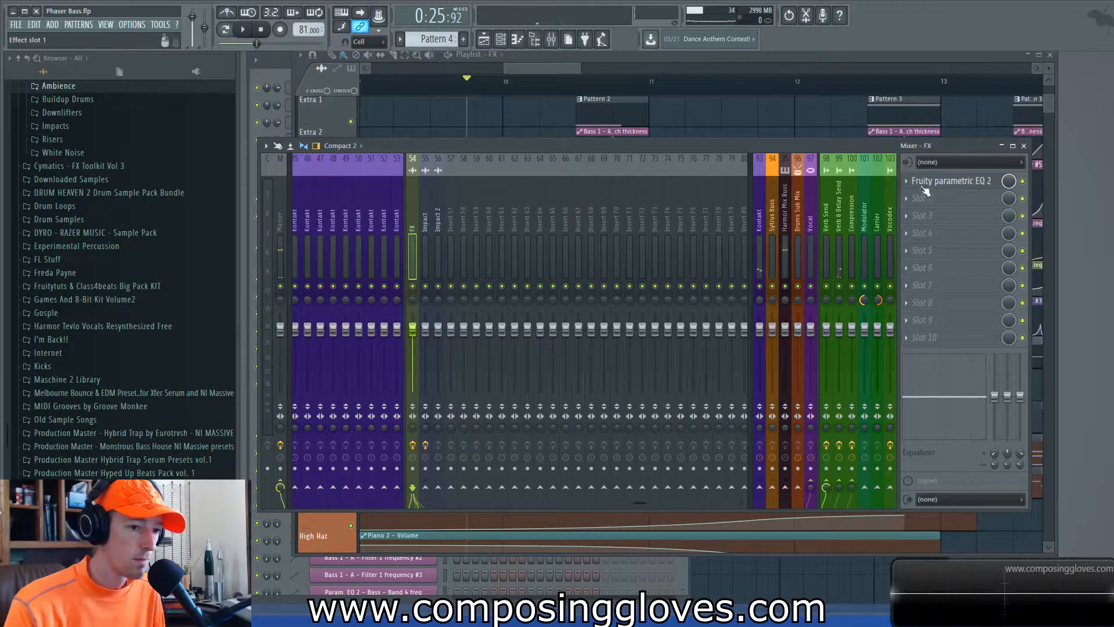
left_click(959, 183)
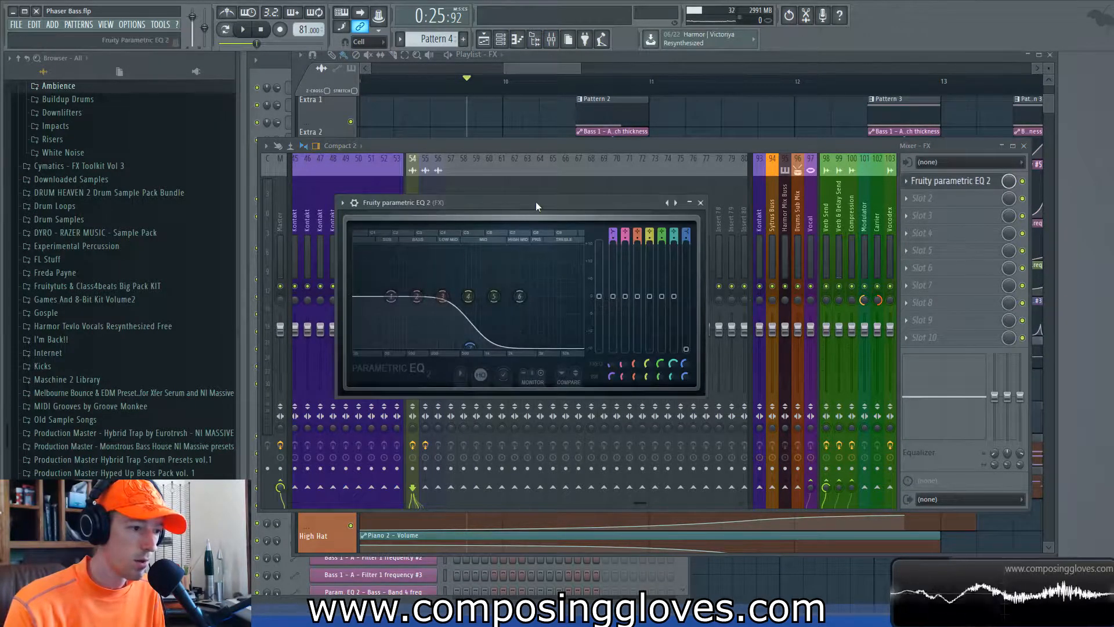
left_click_drag(535, 200, 573, 194)
key("space")
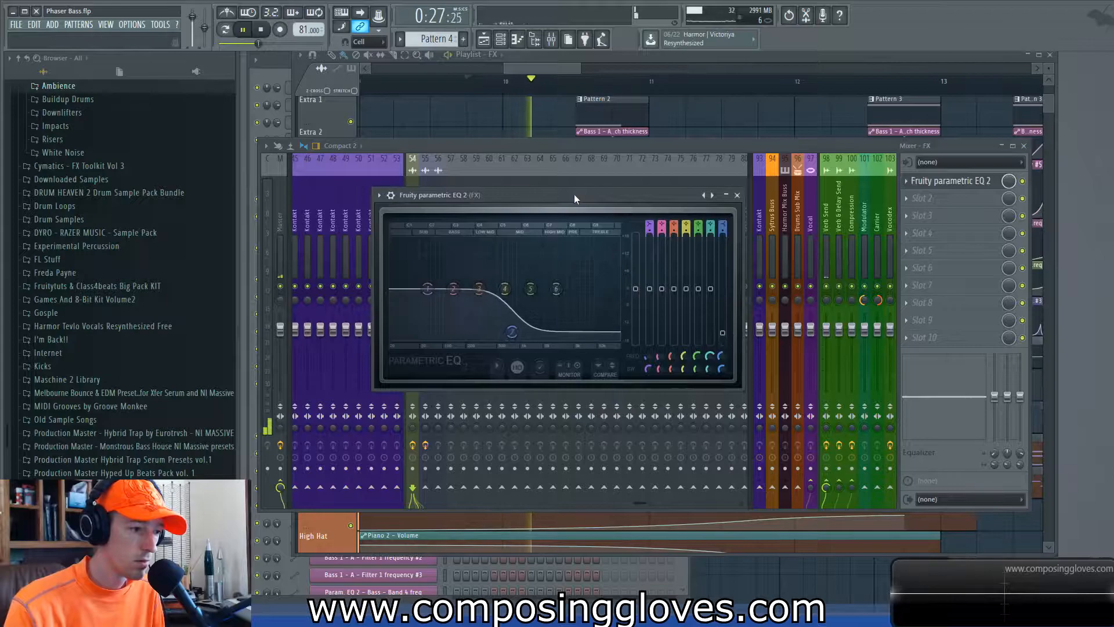
key("space")
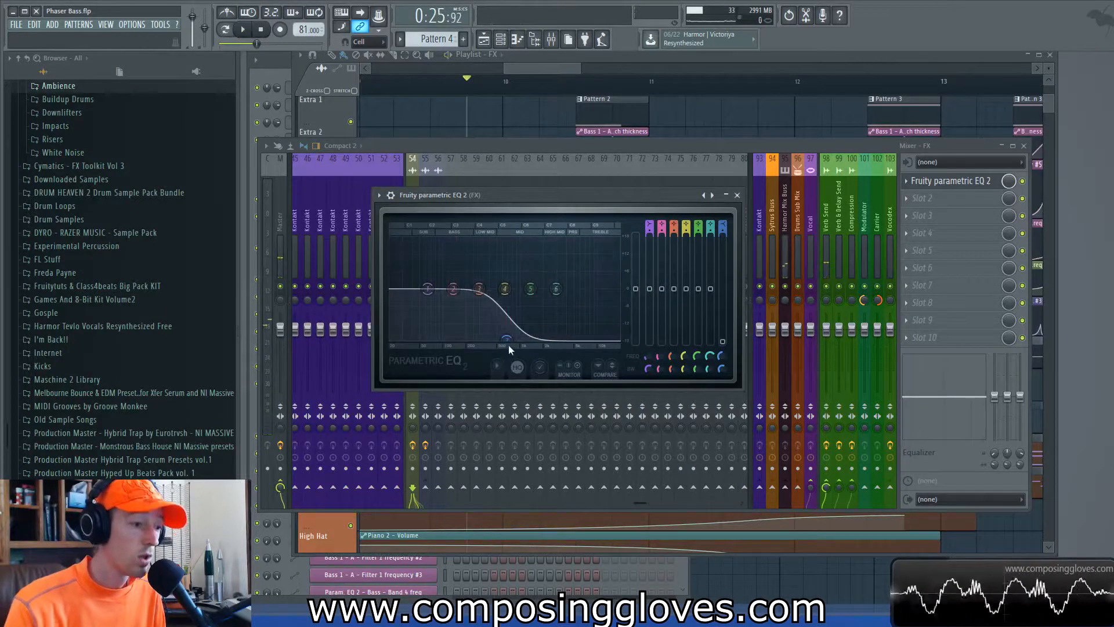
Step: Examine the Band 7 automation clips of the FX riser in the playlist and reopen its parametric EQ to inspect Band 7
left_click_drag(510, 346, 523, 335)
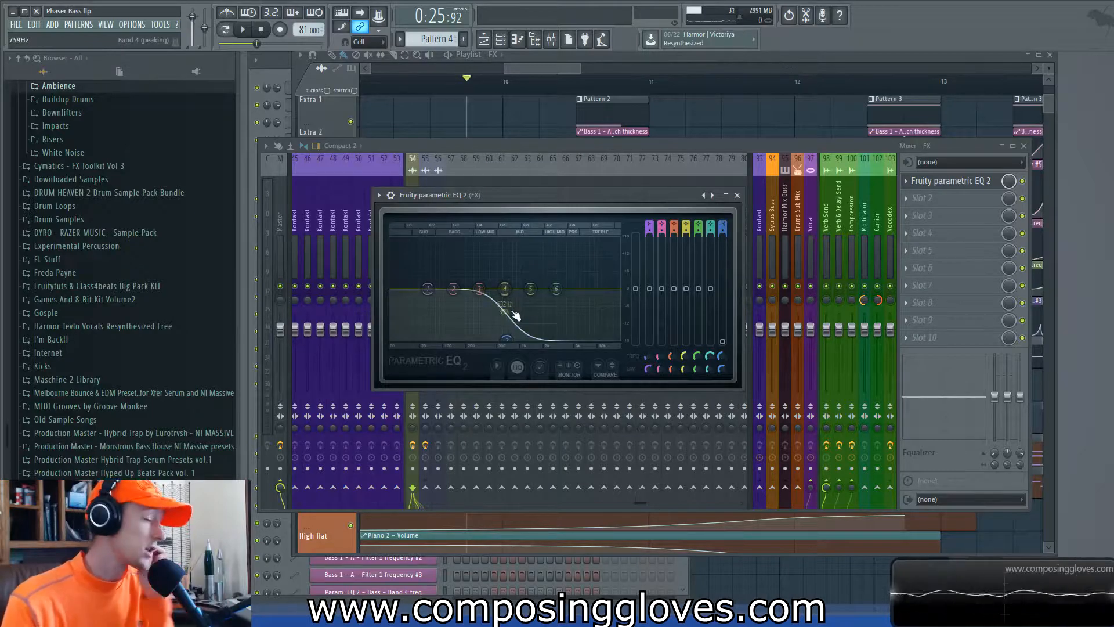
left_click(549, 68)
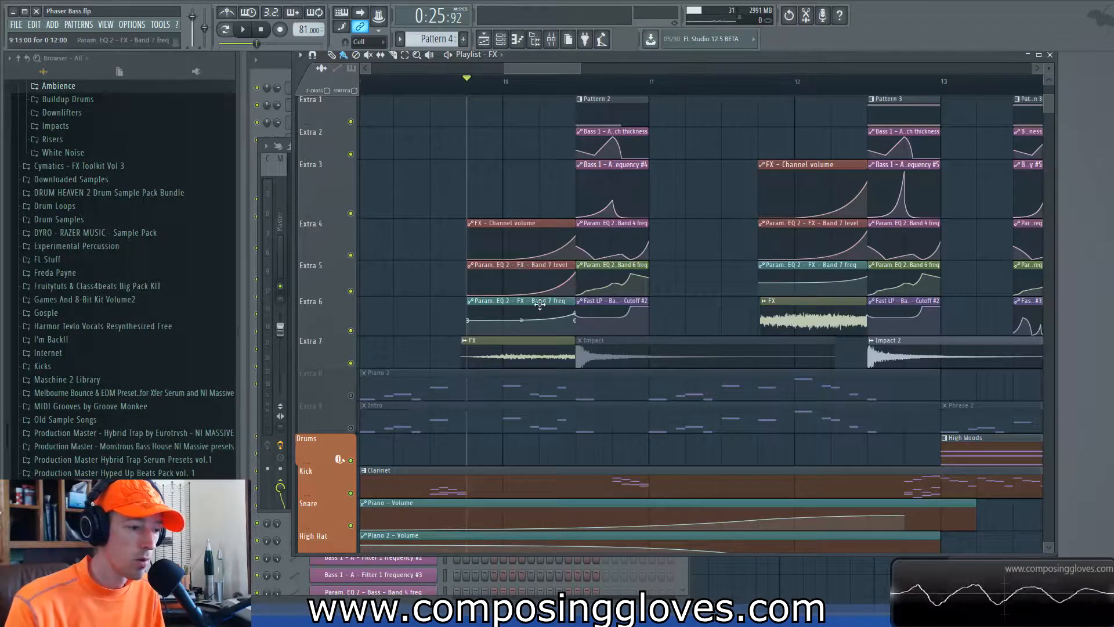
left_click(550, 39)
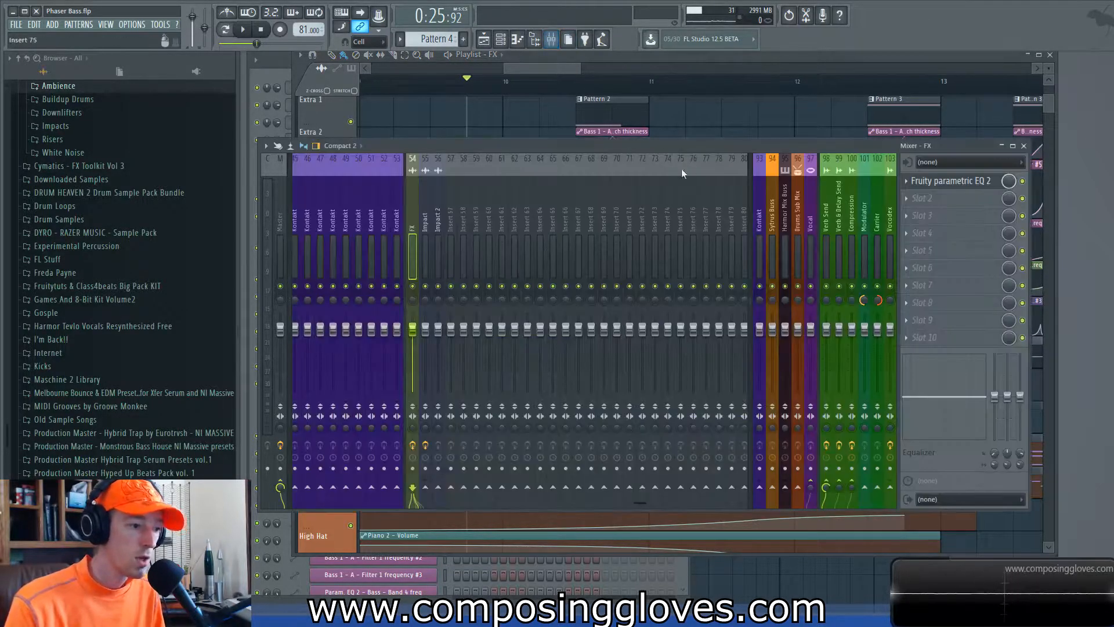
left_click(977, 181)
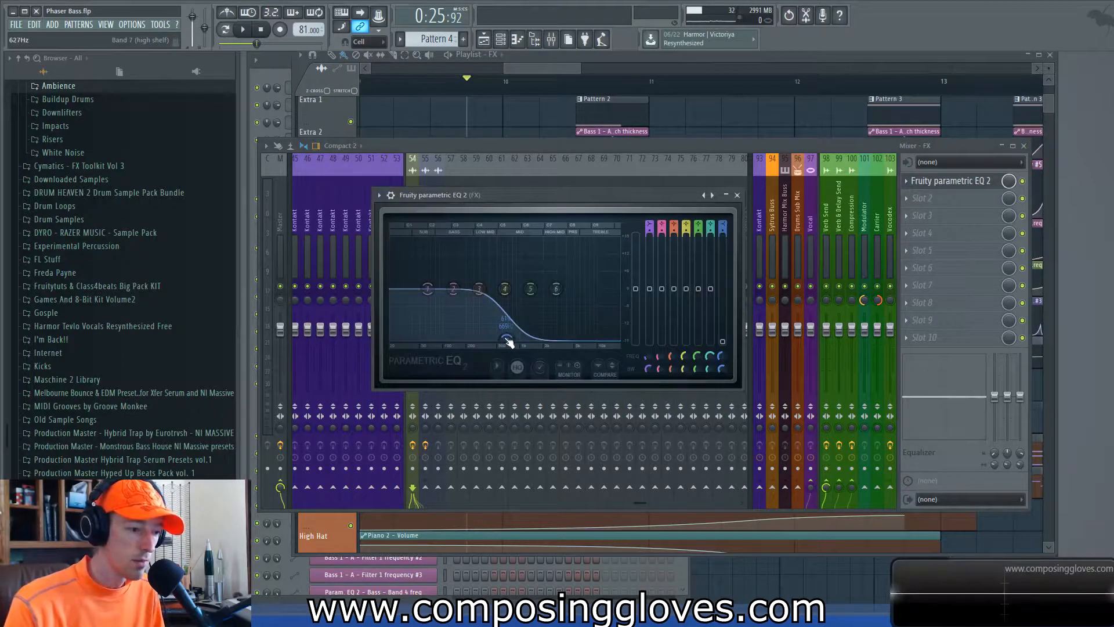
left_click_drag(522, 339, 515, 339)
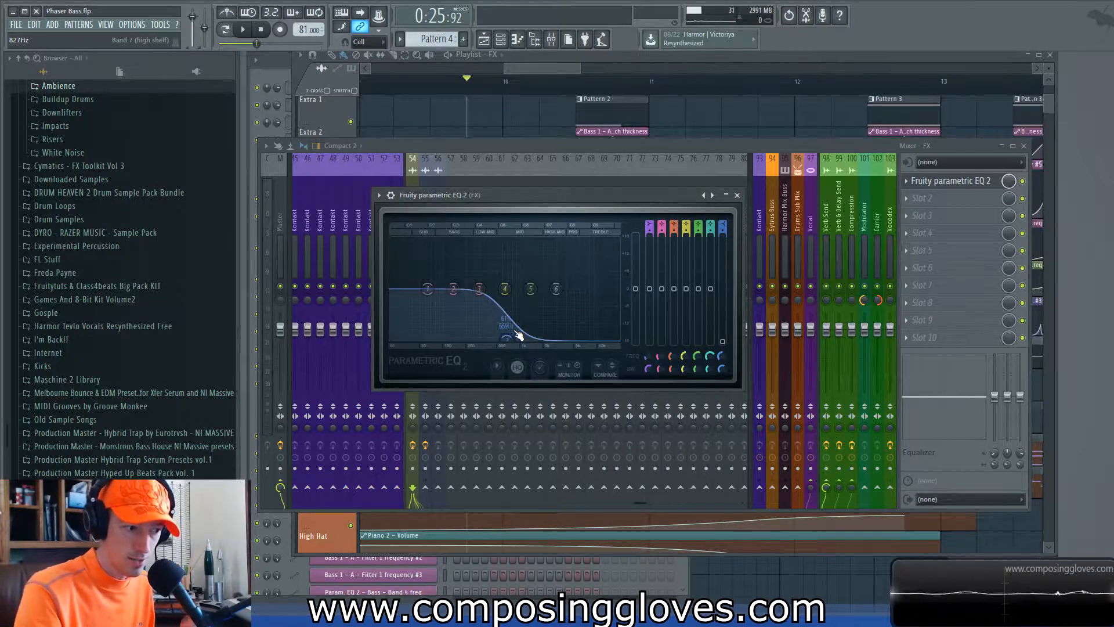
Step: Play the riser again with the parametric EQ open to follow Band 7's movement, and stop playback
key("space")
mouse_move(519, 336)
left_mouse_down()
mouse_move(538, 325)
mouse_move(506, 345)
left_mouse_up()
key("space")
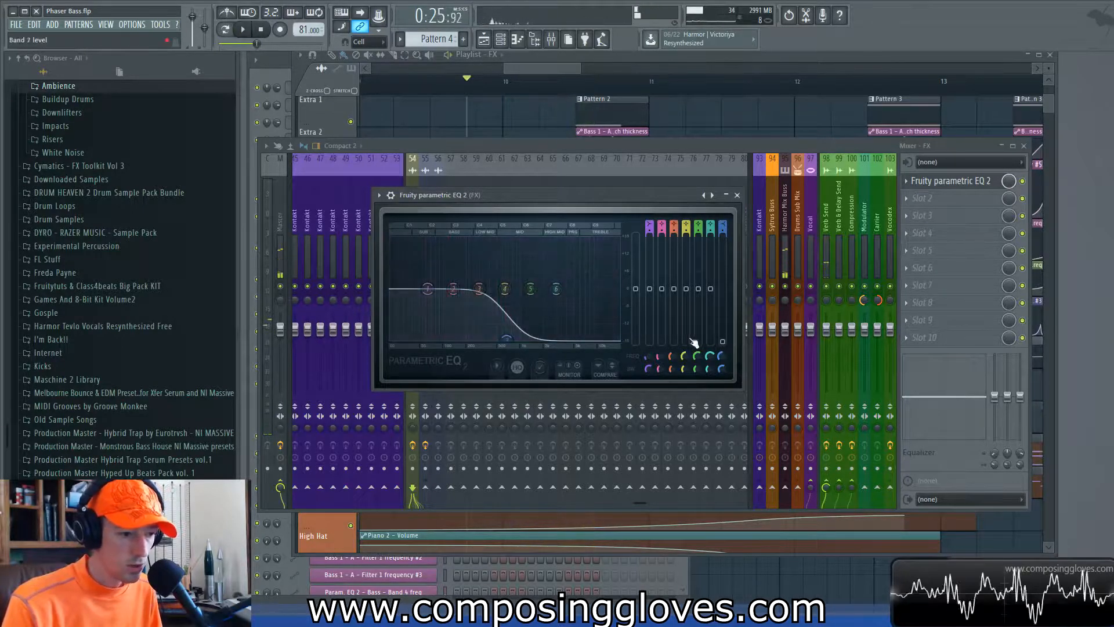
Step: Inspect the automation options of the EQ's Band 7 level and frequency controls, and return to the playlist
right_click(505, 342)
left_click(494, 337)
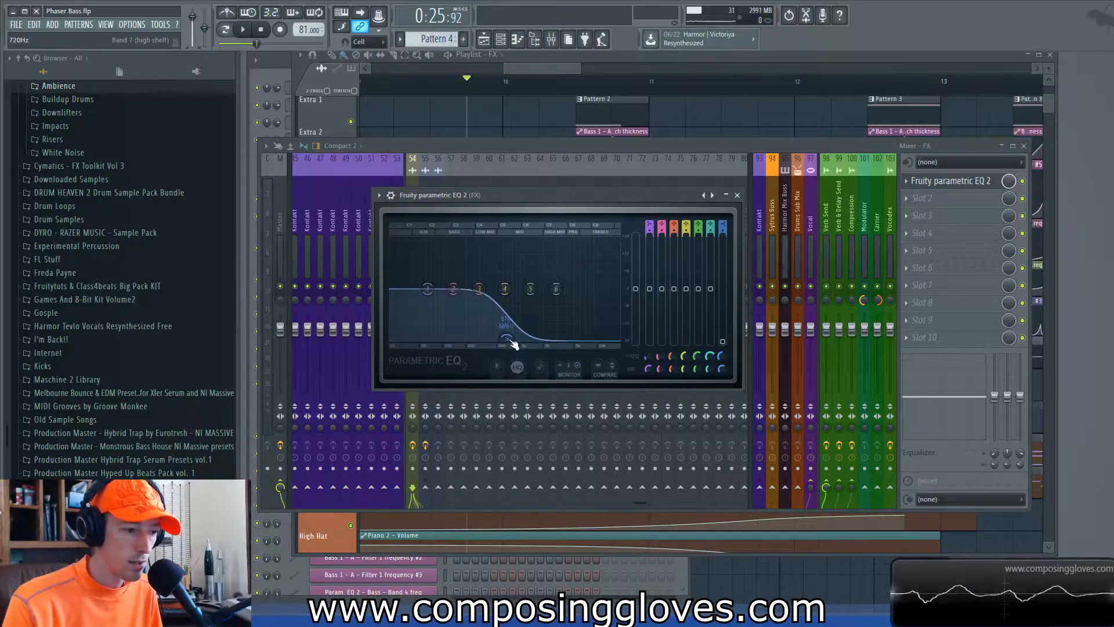
mouse_move(722, 341)
left_mouse_down()
mouse_move(722, 283)
mouse_move(723, 359)
left_mouse_up()
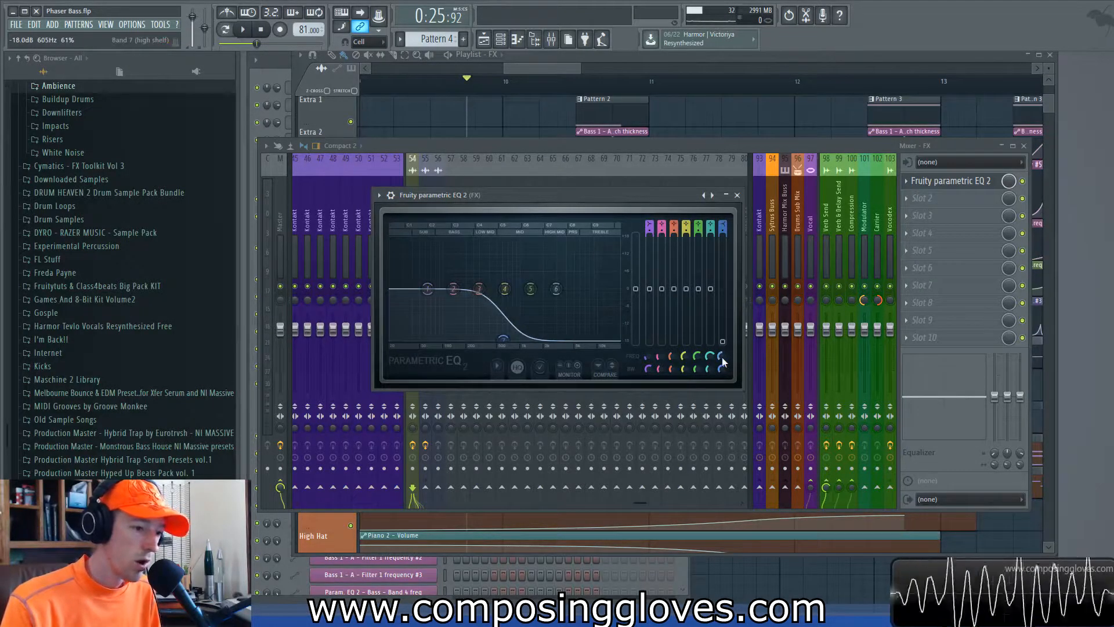
right_click(722, 341)
left_click(722, 328)
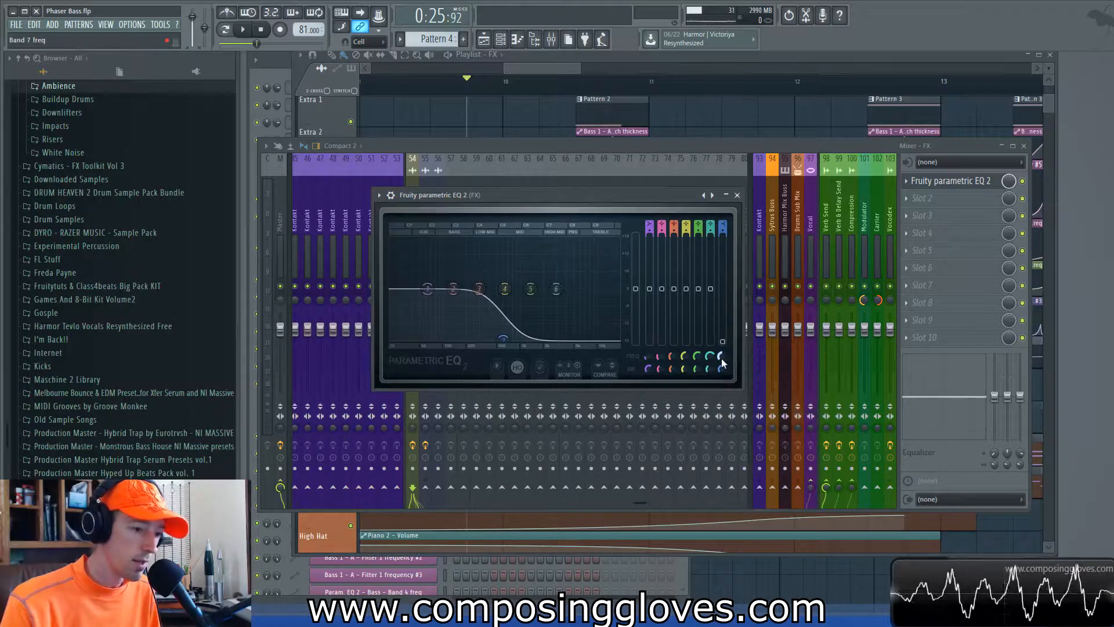
right_click(722, 358)
left_click(569, 81)
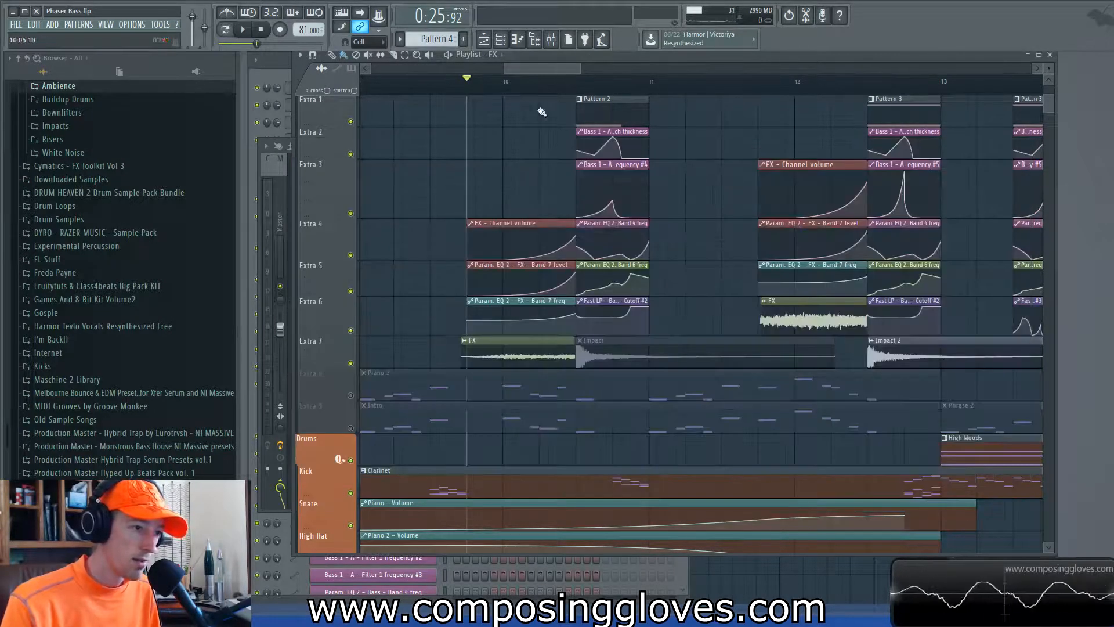
Step: Reopen the FX mixer track's Fruity parametric EQ 2, sweep Band 7 upward with the riser playing, and close the EQ
scroll(531, 277, "up", 3)
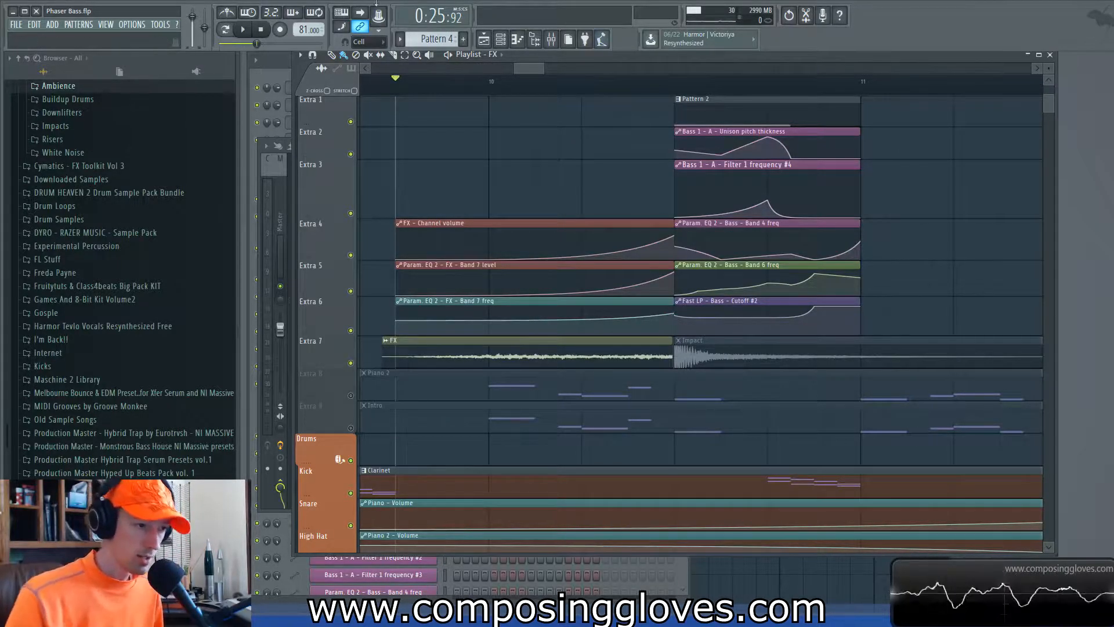
left_click(552, 39)
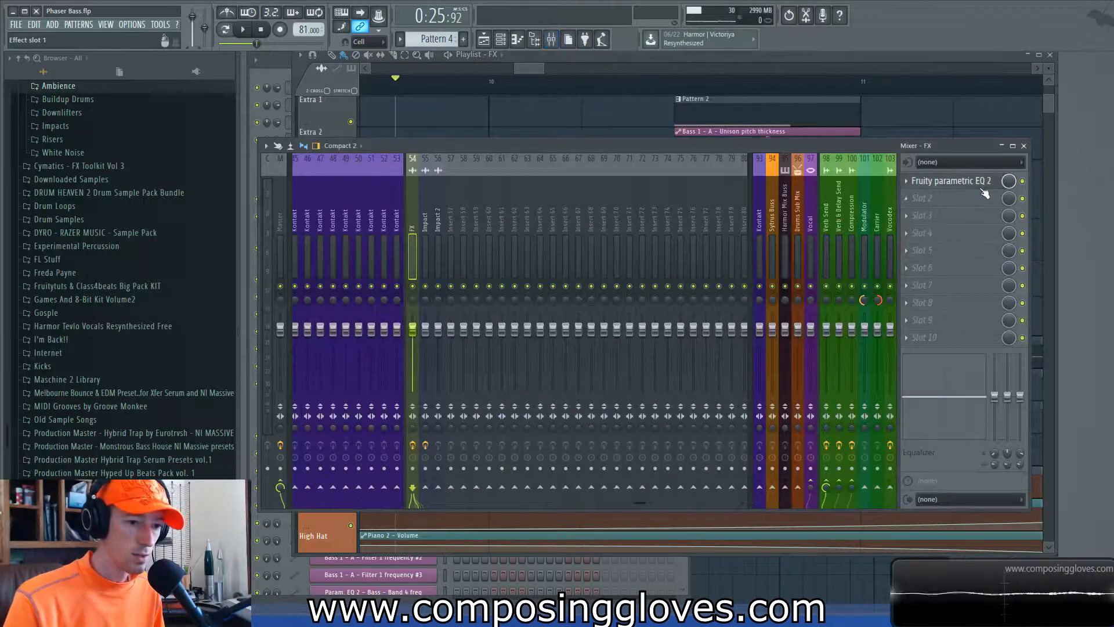
left_click(951, 181)
left_click_drag(566, 204, 565, 156)
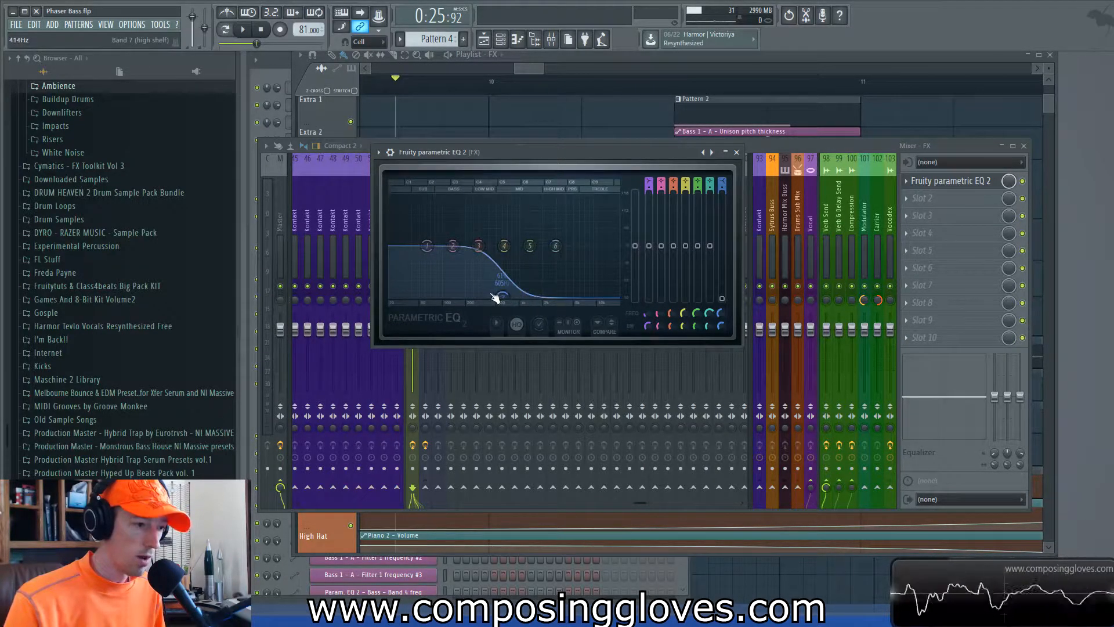
key("space")
left_click_drag(499, 297, 562, 203)
key("space")
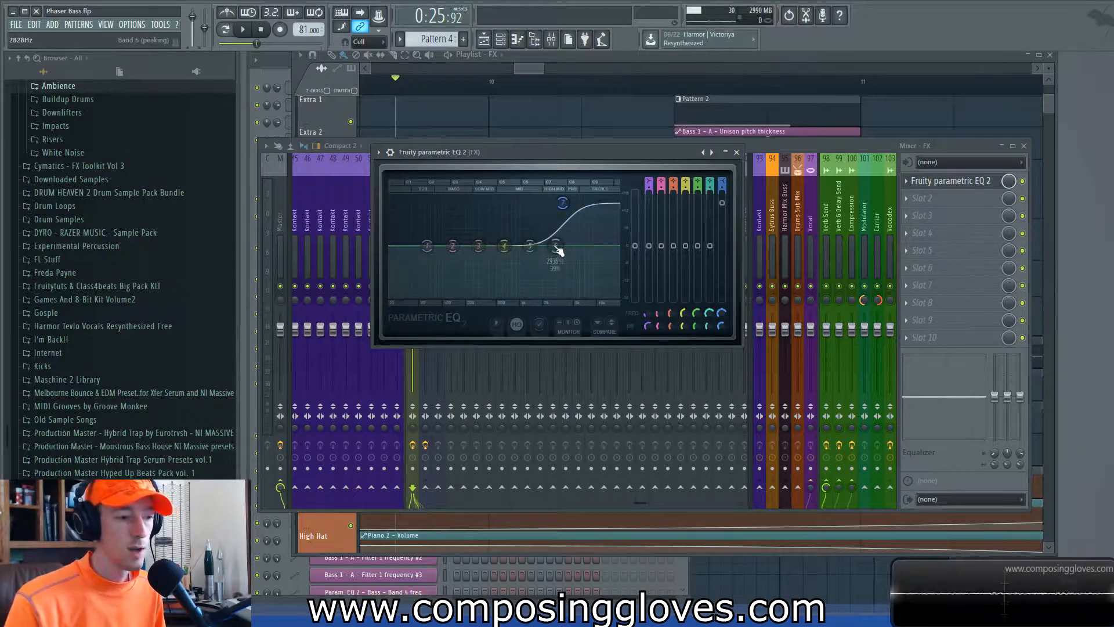
left_click(737, 152)
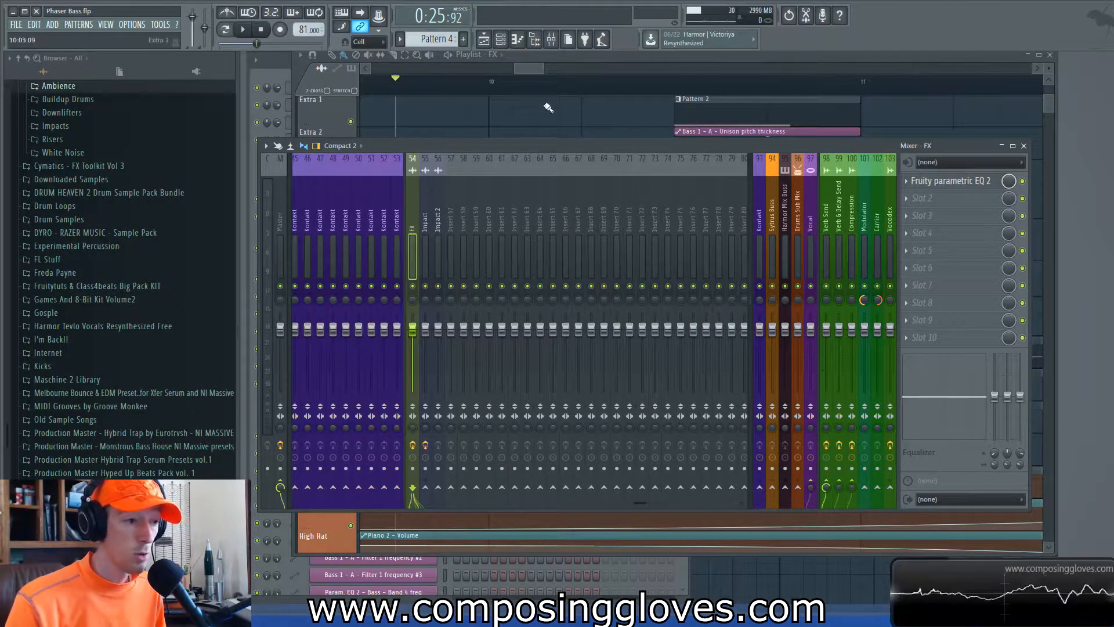
Step: Highlight the FX channel volume, Band 7 level and Band 7 frequency clips above the first riser in the playlist, and clear the selection
left_click(520, 67)
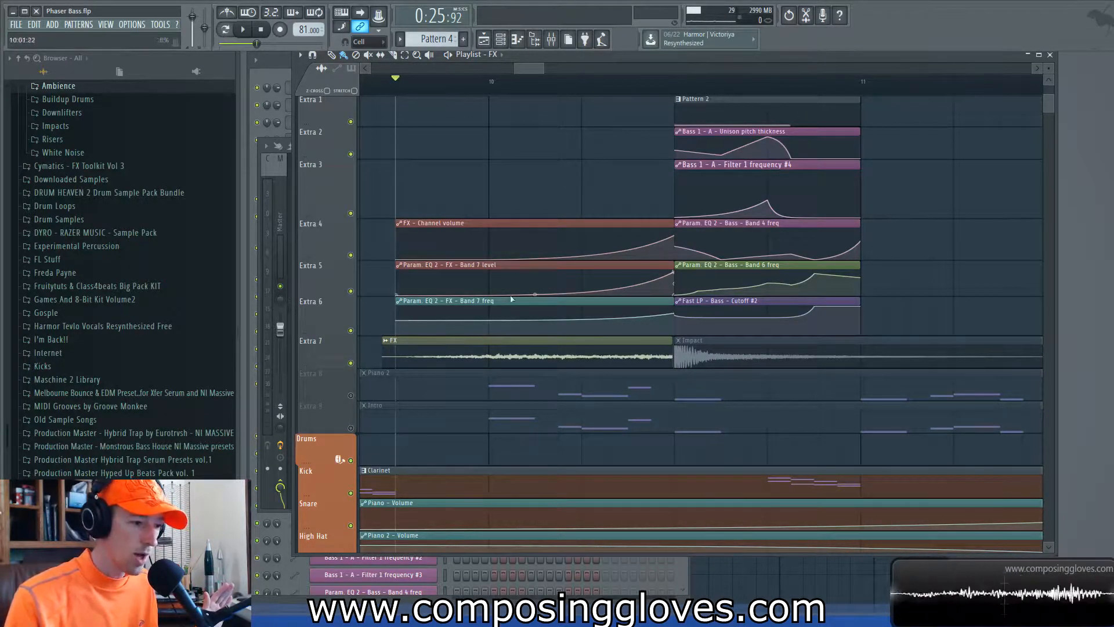
left_click_drag(609, 196, 635, 219)
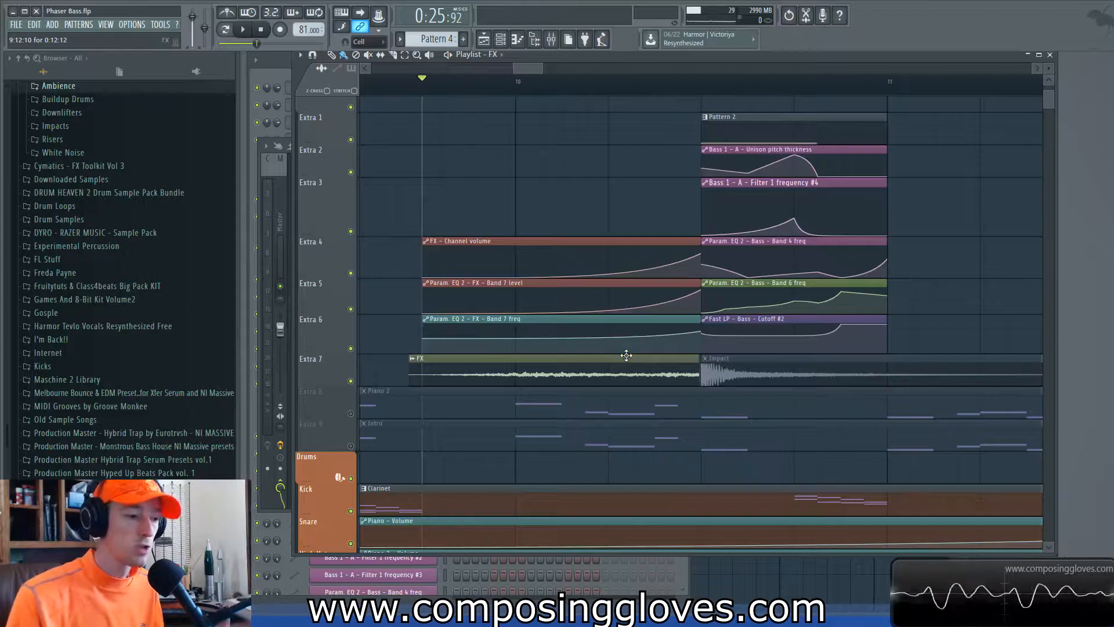
left_click_drag(658, 177, 677, 316)
left_click_drag(660, 203, 658, 319)
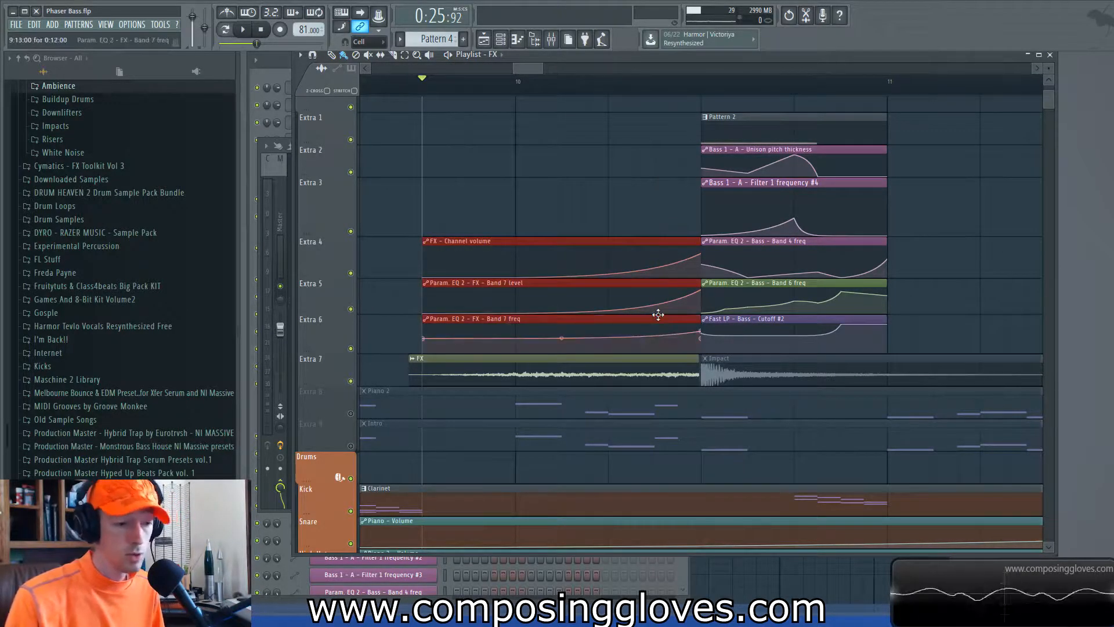
left_click_drag(623, 199, 649, 339)
left_click(621, 186)
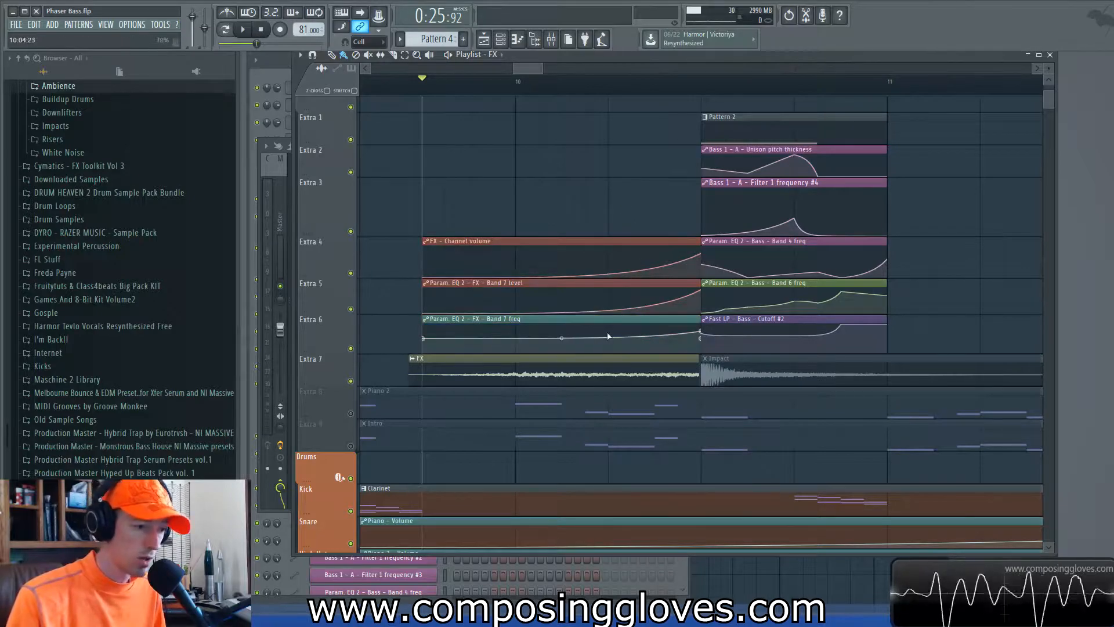
left_click_drag(579, 280, 599, 383)
Step: Slip the audio inside the first FX riser clip on Extra 7 to a different section of the sample and audition it
right_click(508, 230)
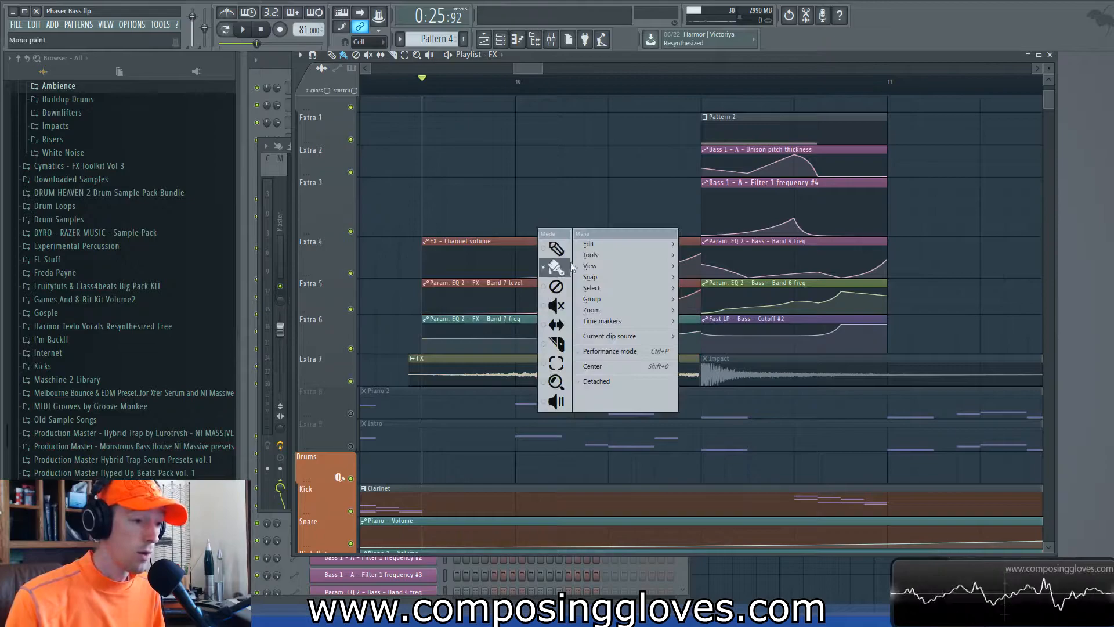
left_click(557, 325)
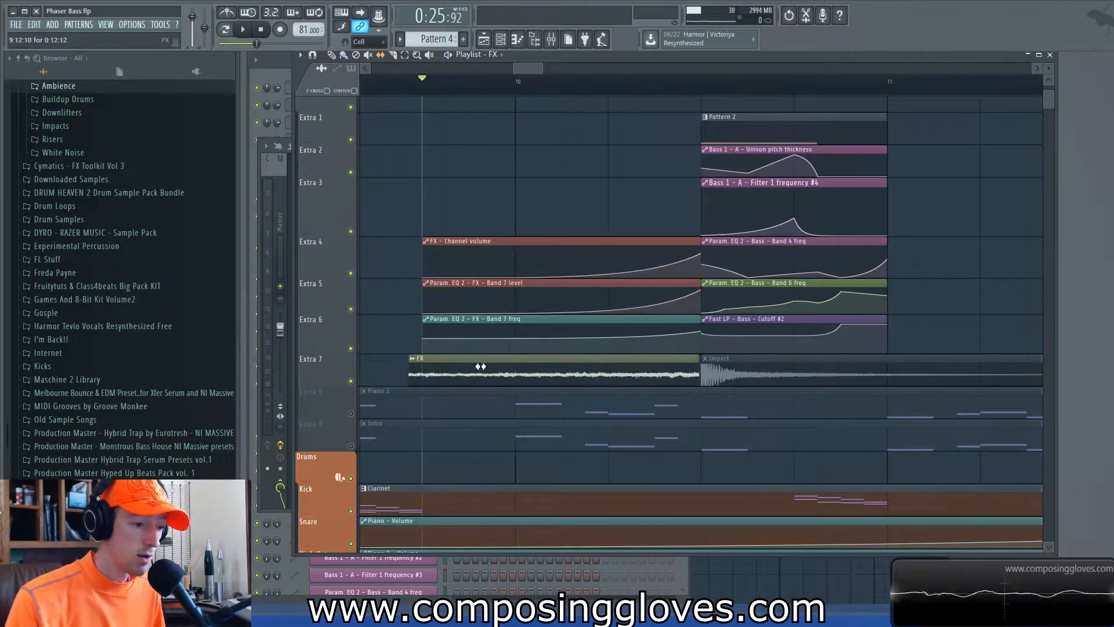
key("space")
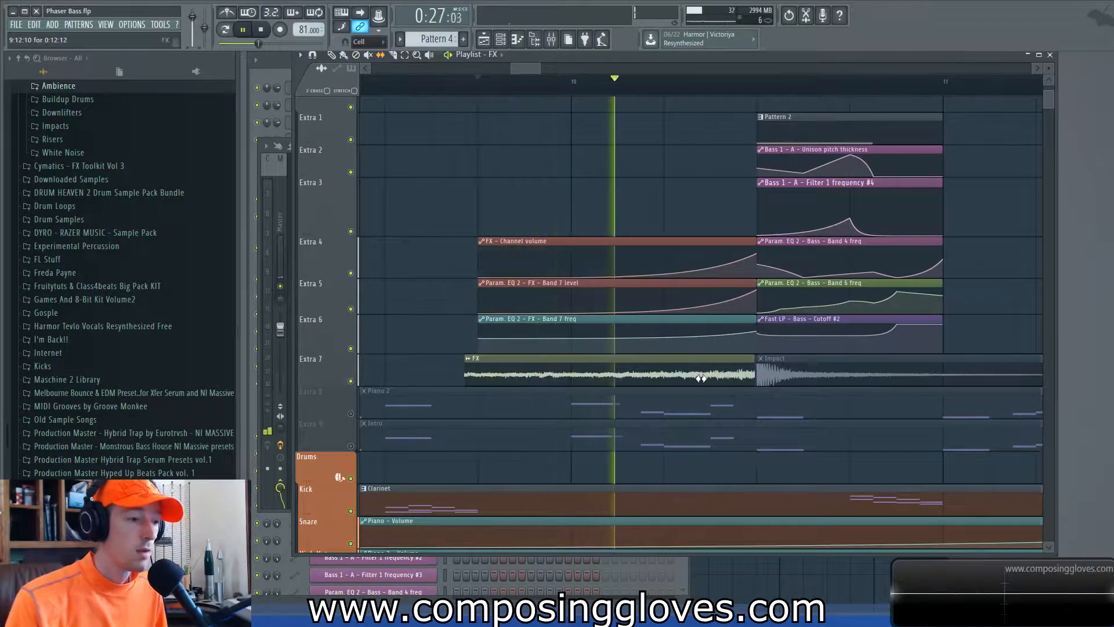
key("space")
left_click_drag(701, 378, 150, 379)
left_click_drag(694, 349, 596, 360)
key("space")
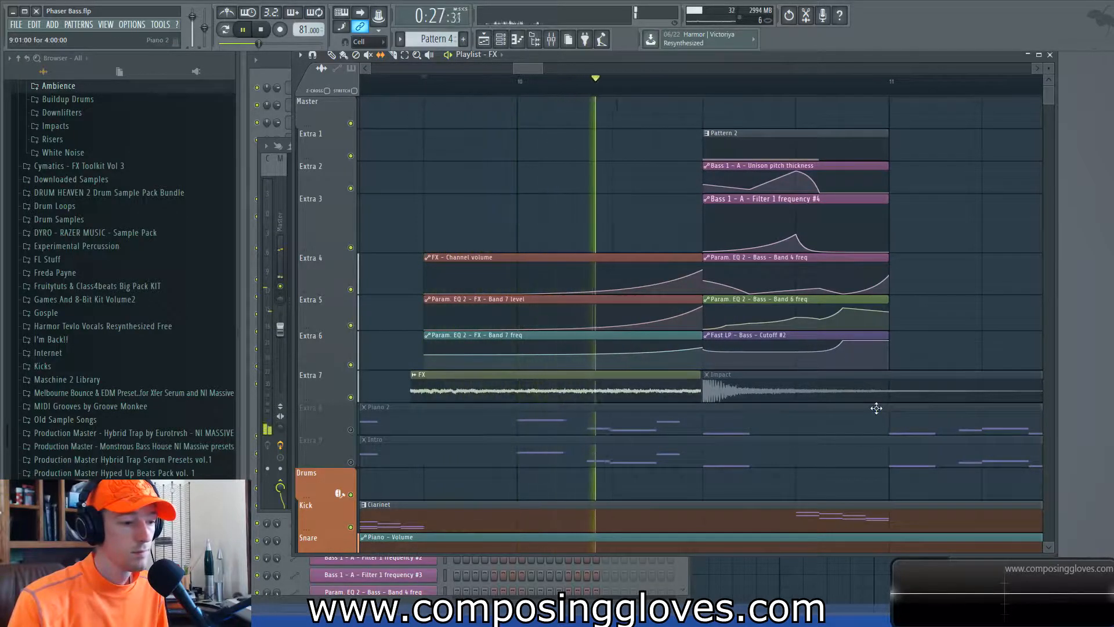
key("space")
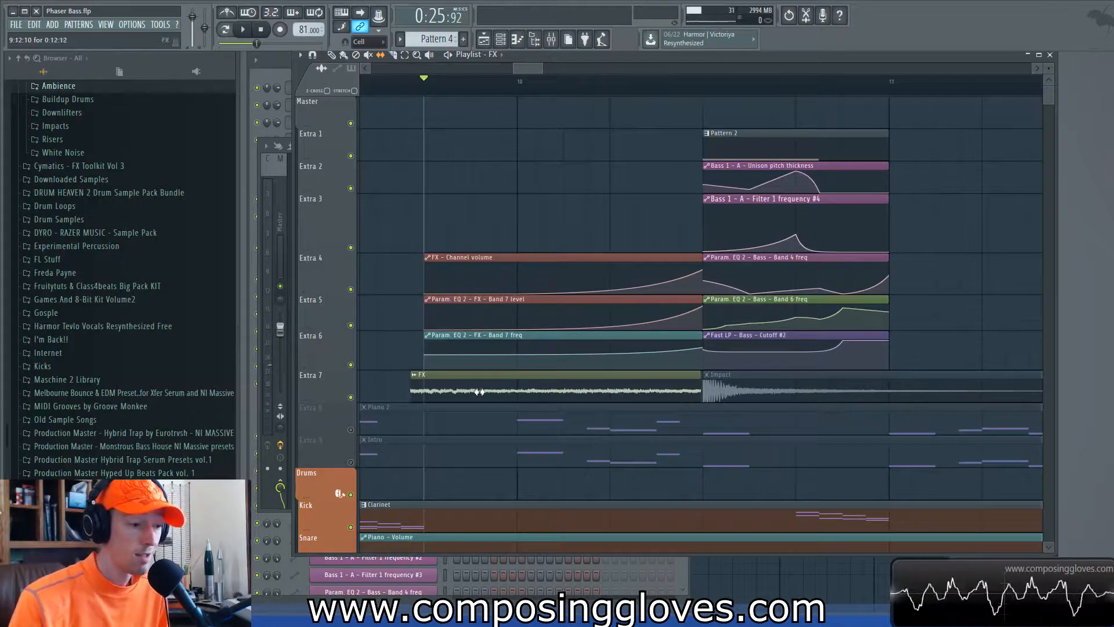
Step: Trim the start of the first FX riser clip to roughly match its automation clips, and play it back
right_click(411, 361)
left_click(429, 382)
left_click_drag(409, 375, 427, 377)
key("space")
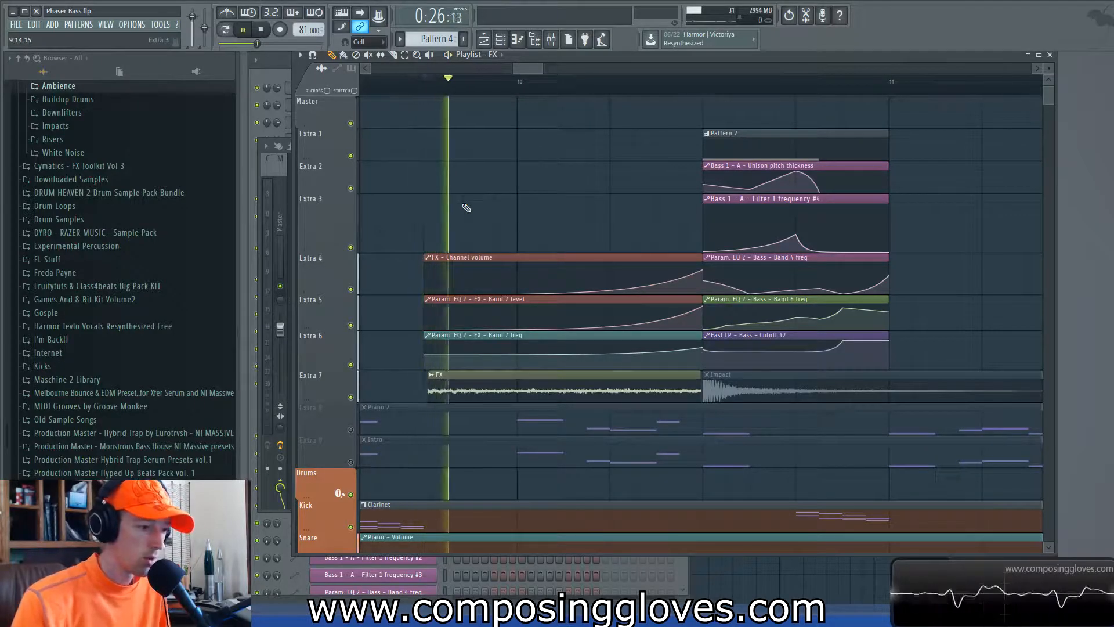
key("space")
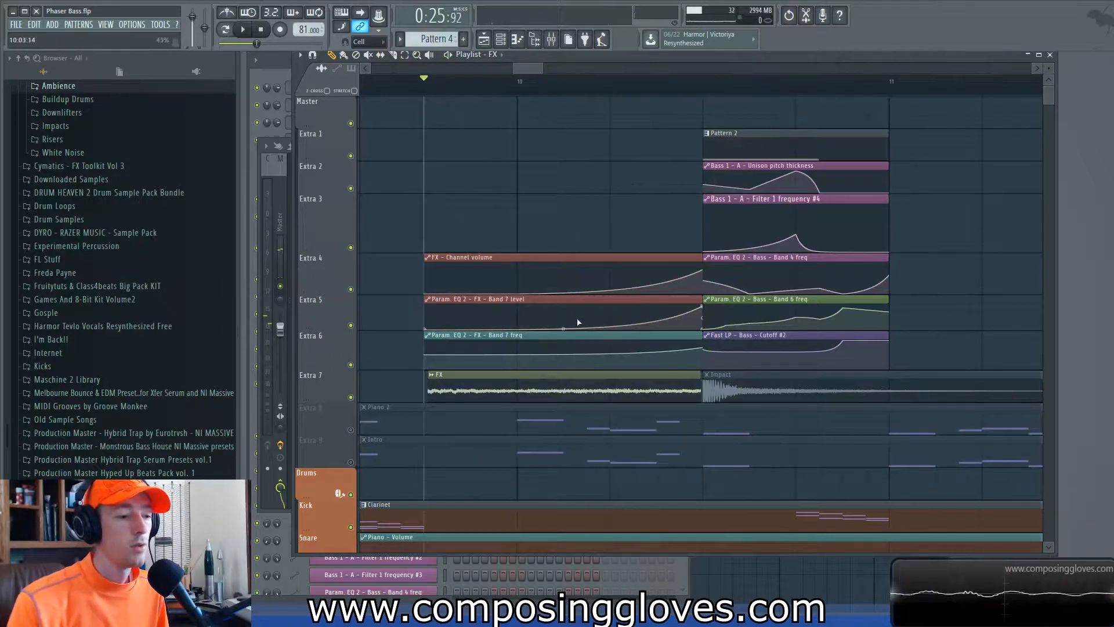
Step: Play the second FX riser from its start just before bar 12, and stop playback
scroll(600, 260, "down", 5)
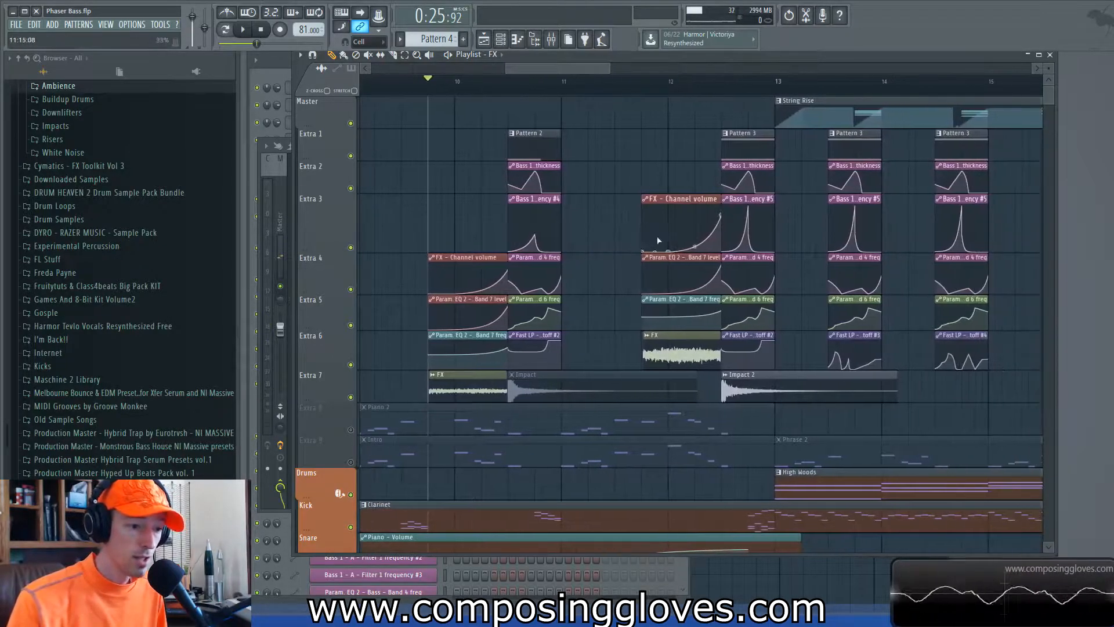
left_click(641, 93)
key("space")
key("space")
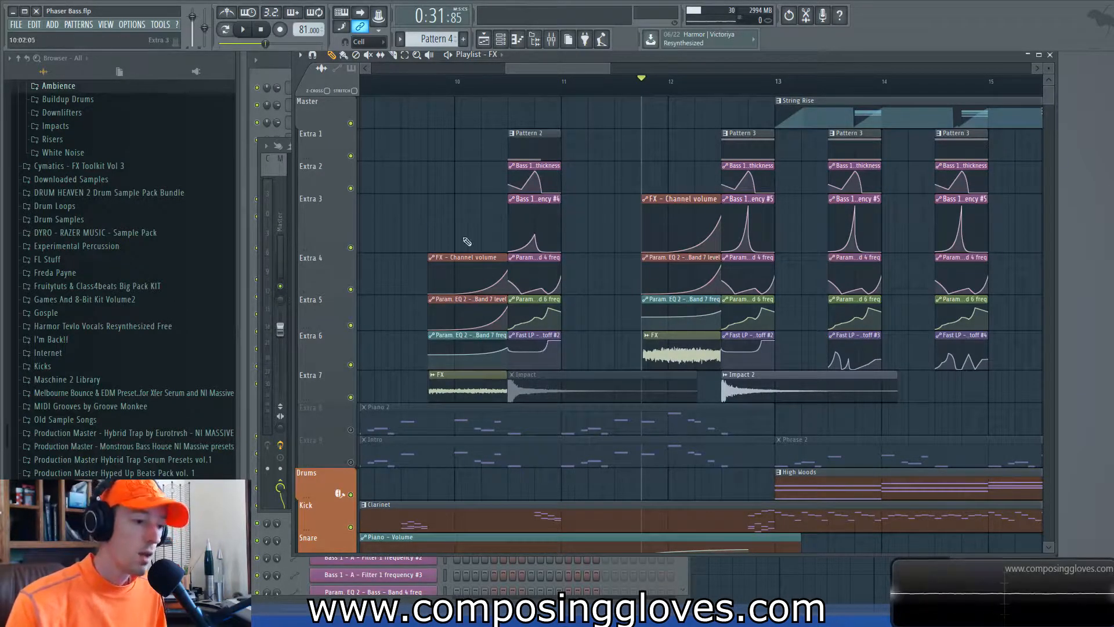
Step: Solo the Extra 7 track, unmute its Impact clip, and re-enable Extra 4, Extra 5 and Extra 6 with the playhead at the impact
left_click(514, 85)
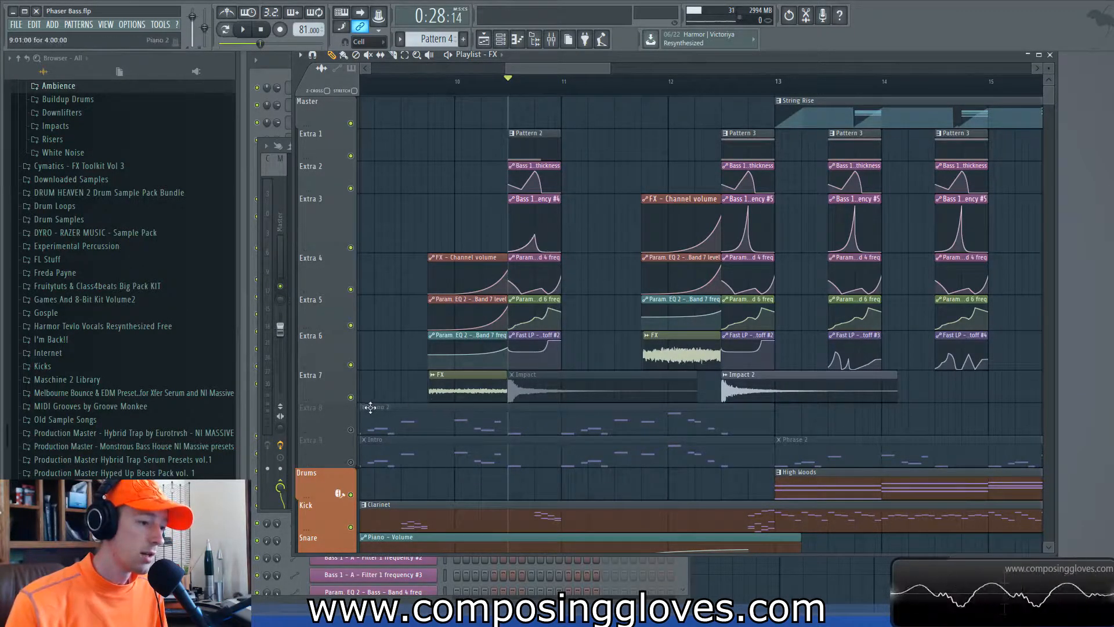
right_click(350, 397)
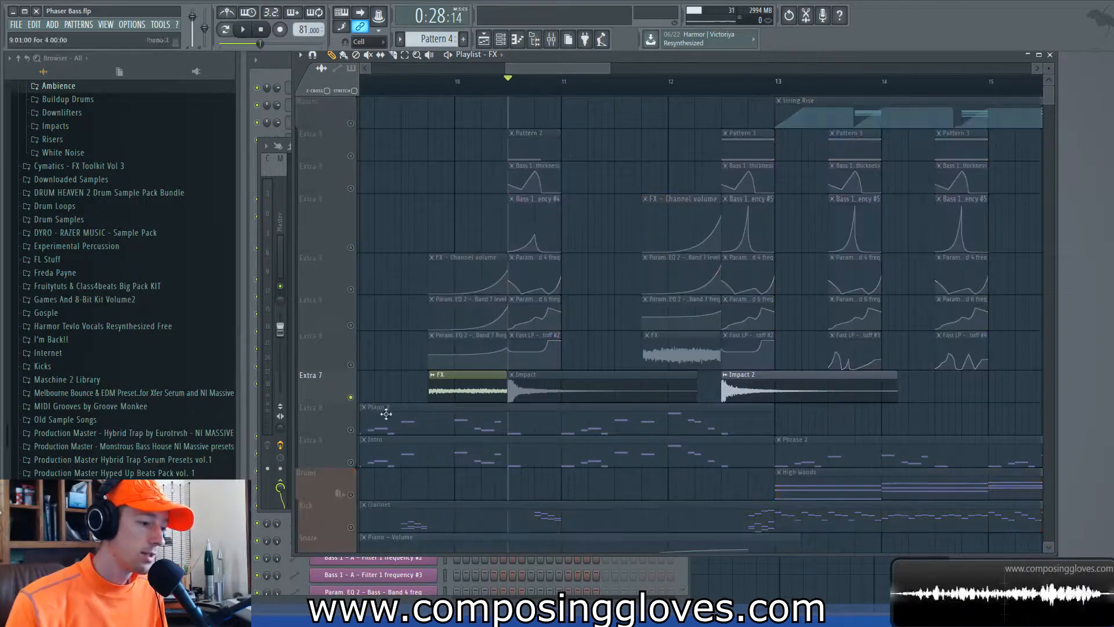
right_click(547, 389, "alt")
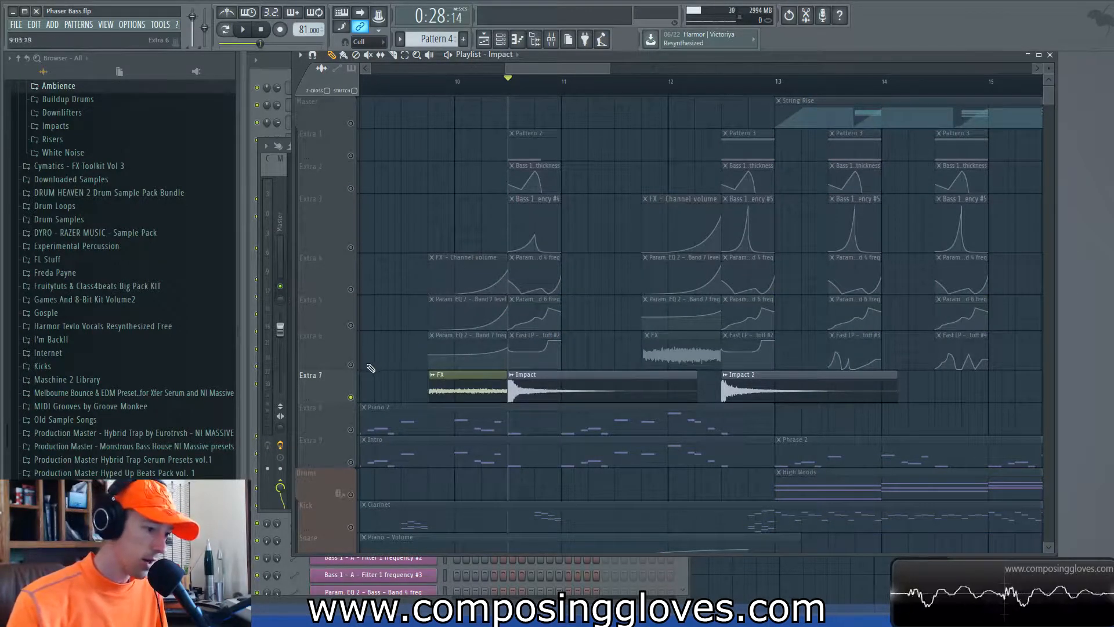
left_click(351, 325)
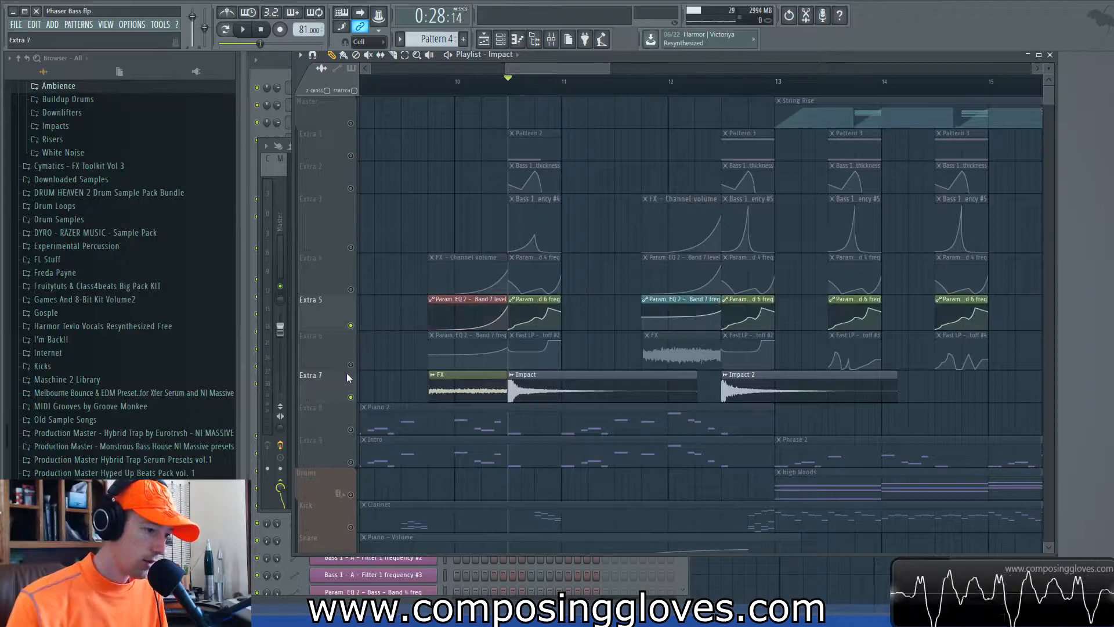
left_click(351, 365)
left_click(350, 290)
Step: Audition the Impact clip and the Impact 2 clip in turn, and return the playhead to just before the first riser
key("space")
key("space")
left_click(721, 89)
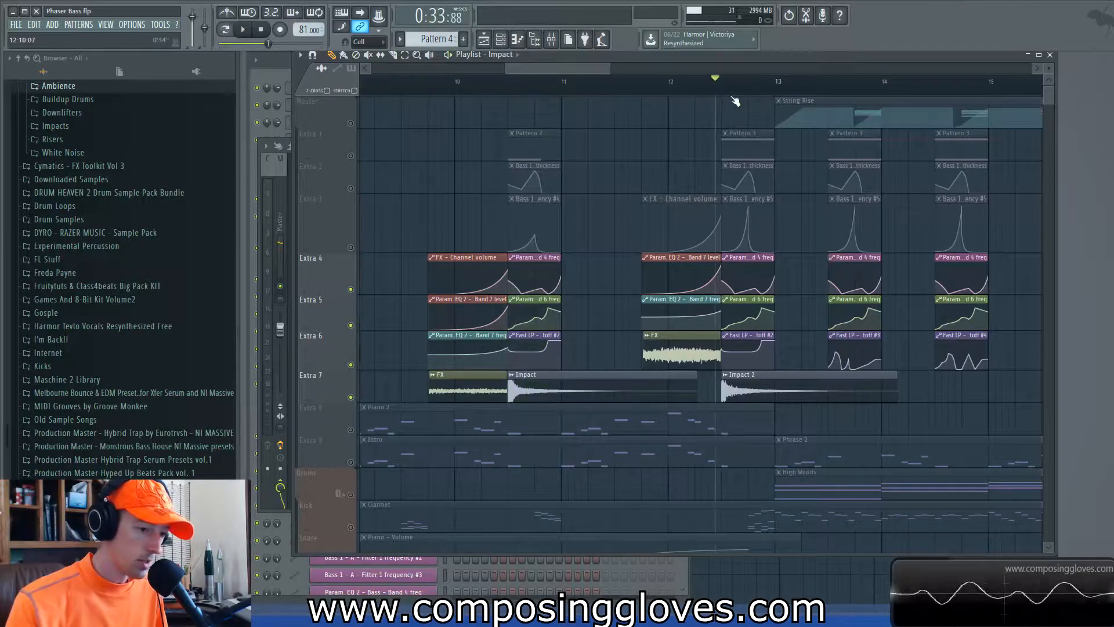
key("space")
key("space")
left_click(727, 87)
key("space")
key("space")
left_click_drag(508, 88, 421, 81)
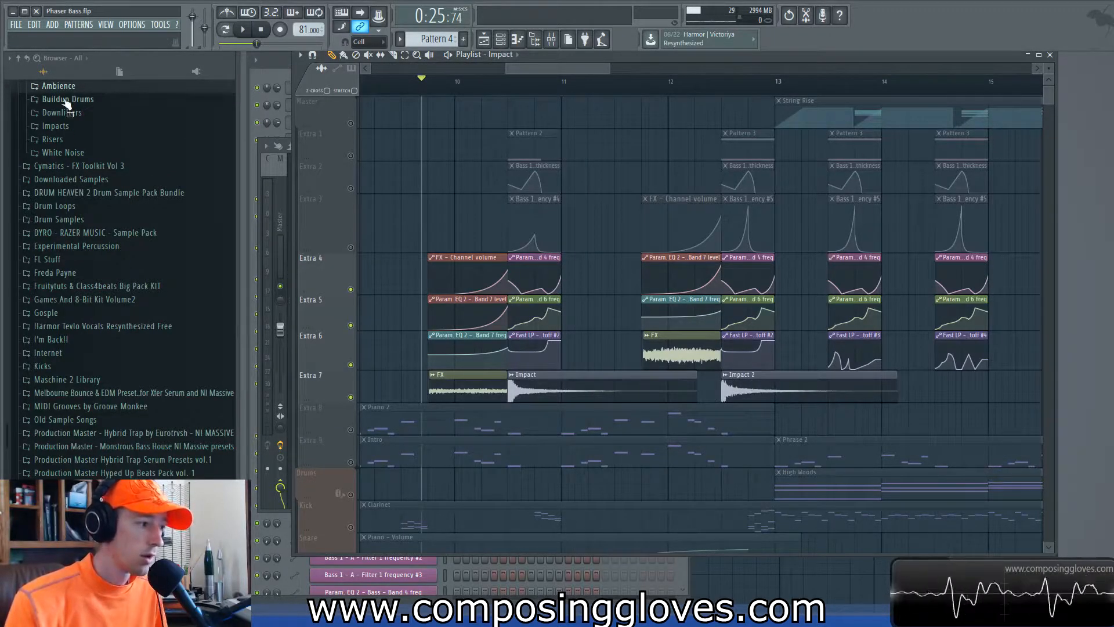
Step: Review the Cymatics FX Toolkit Vol 1 and Vol 2 sample folders in the browser and collapse them again
scroll(94, 110, "up", 5)
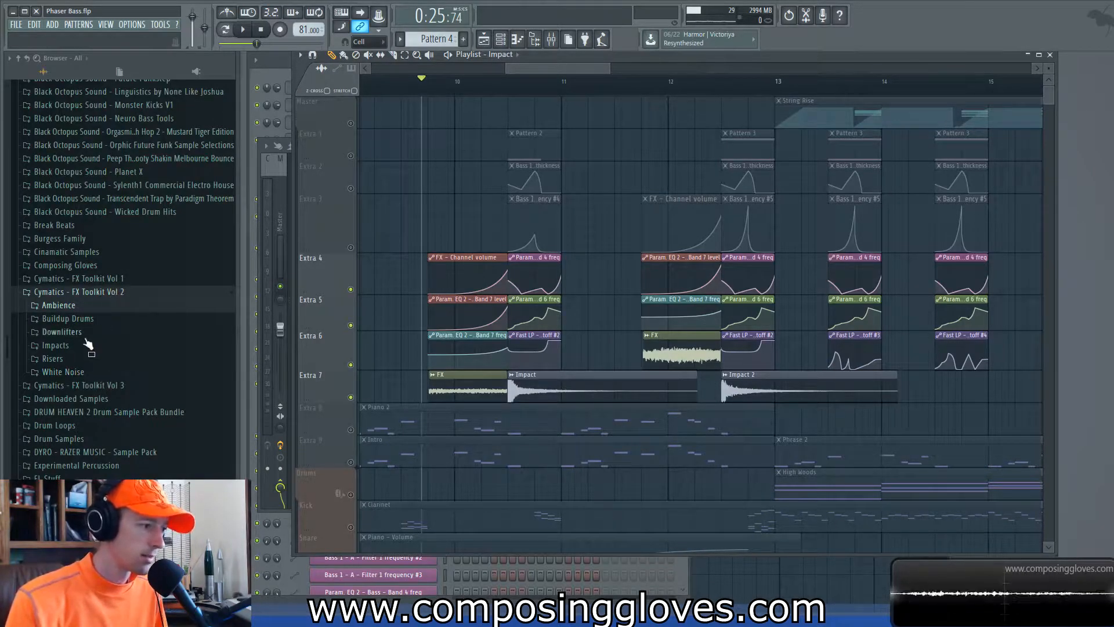
left_click(110, 295)
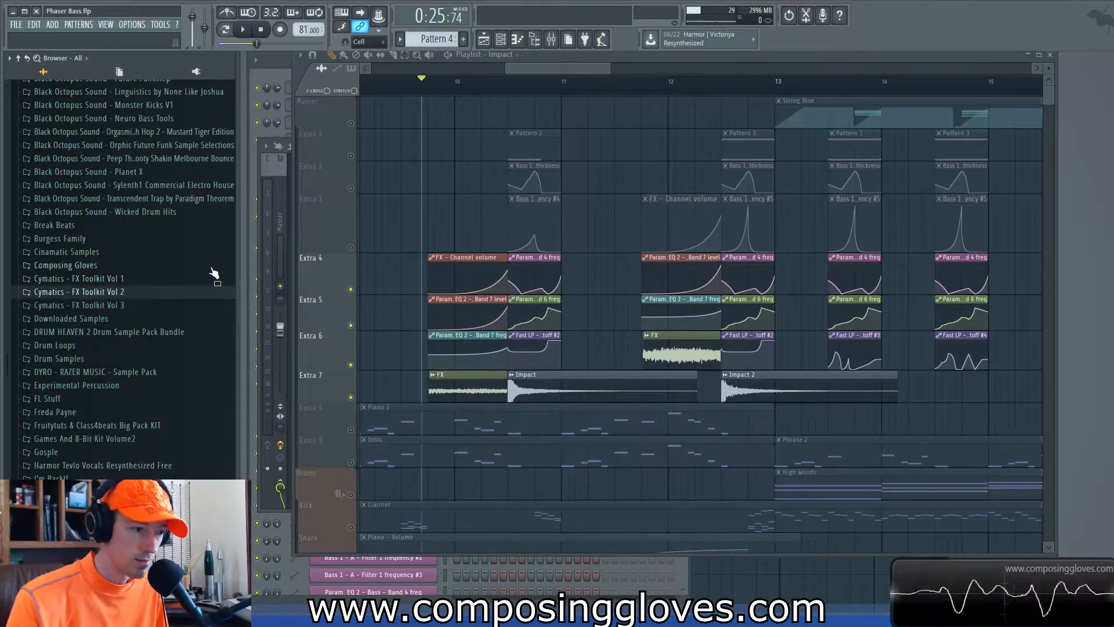
left_click(76, 293)
left_click(74, 292)
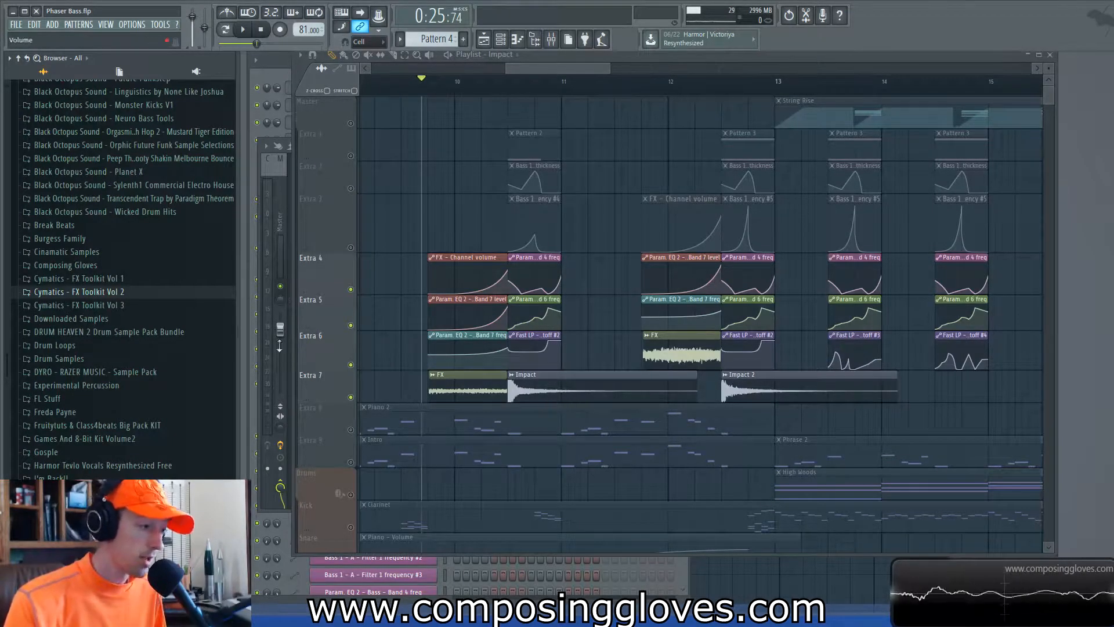
left_click(65, 282)
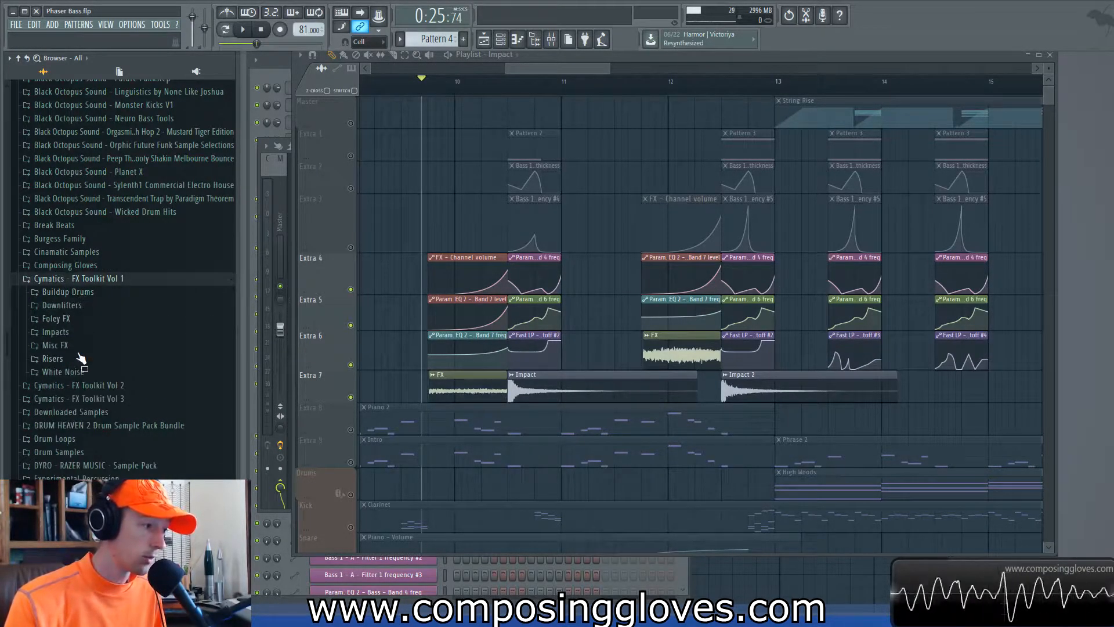
left_click(118, 279)
left_click(133, 281)
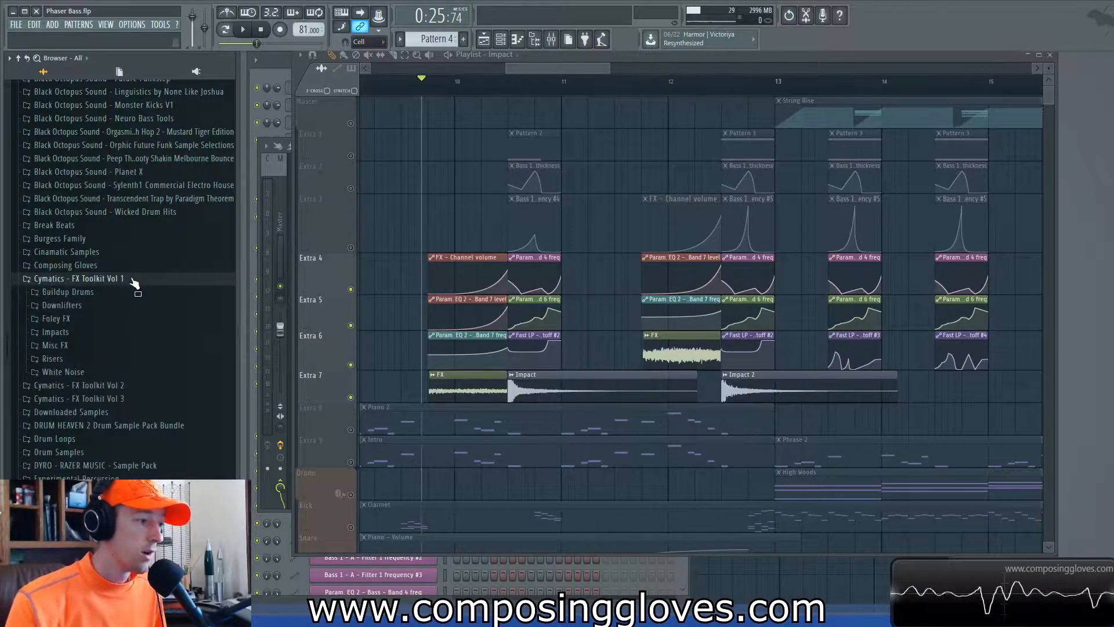
left_click(134, 282)
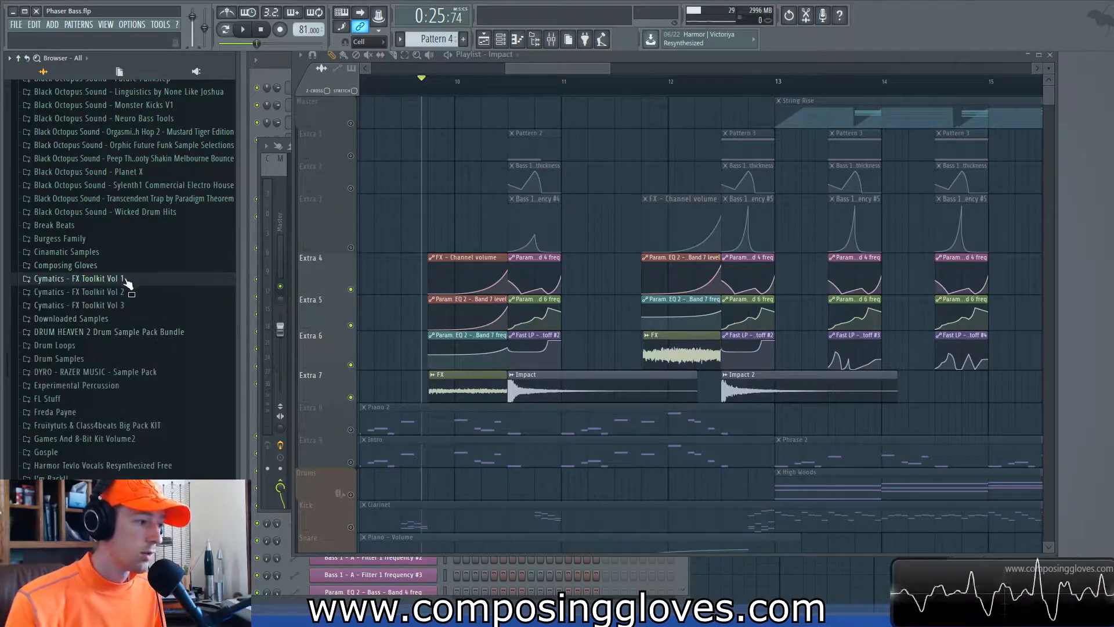
left_click(128, 283)
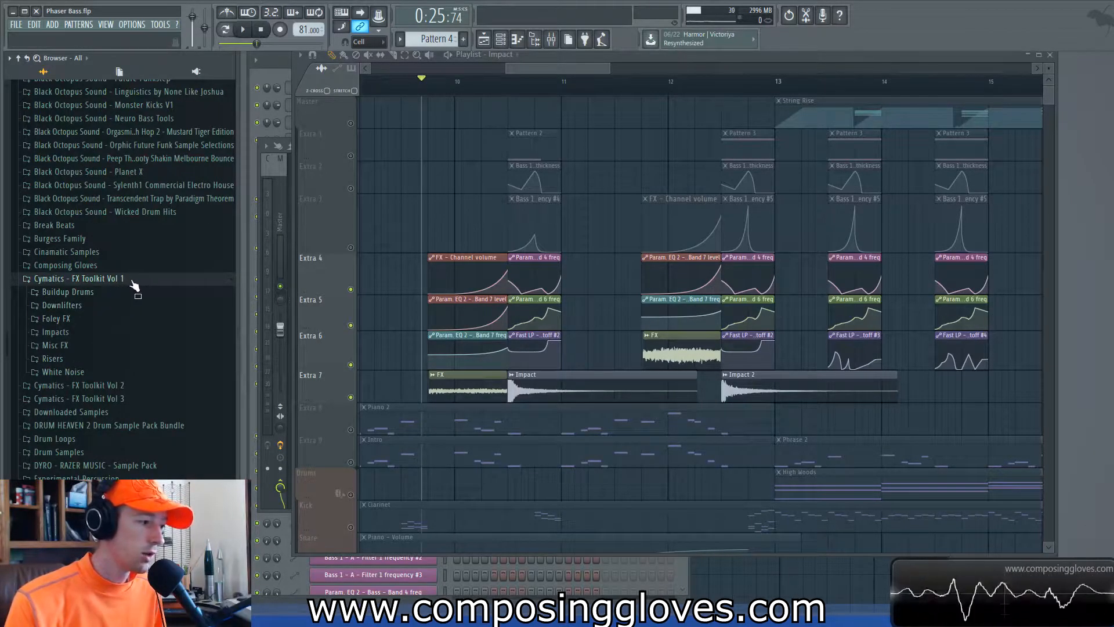
left_click(164, 270)
left_click(147, 270)
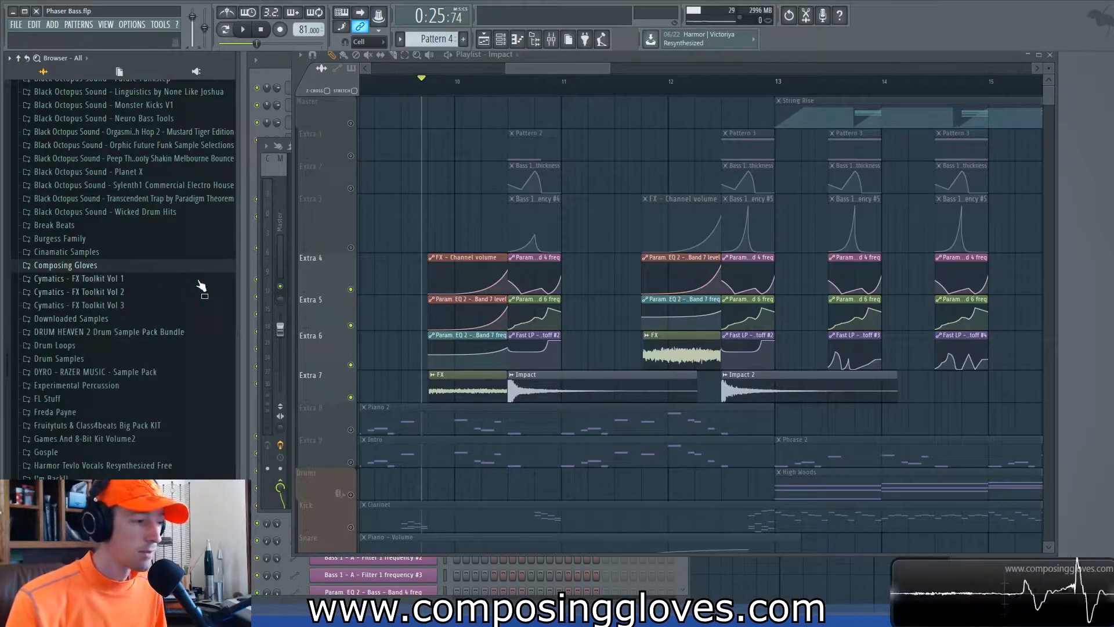
Step: Place the playhead at the start of the Impact clip, view its sampler settings, and select the clip
left_click(509, 84)
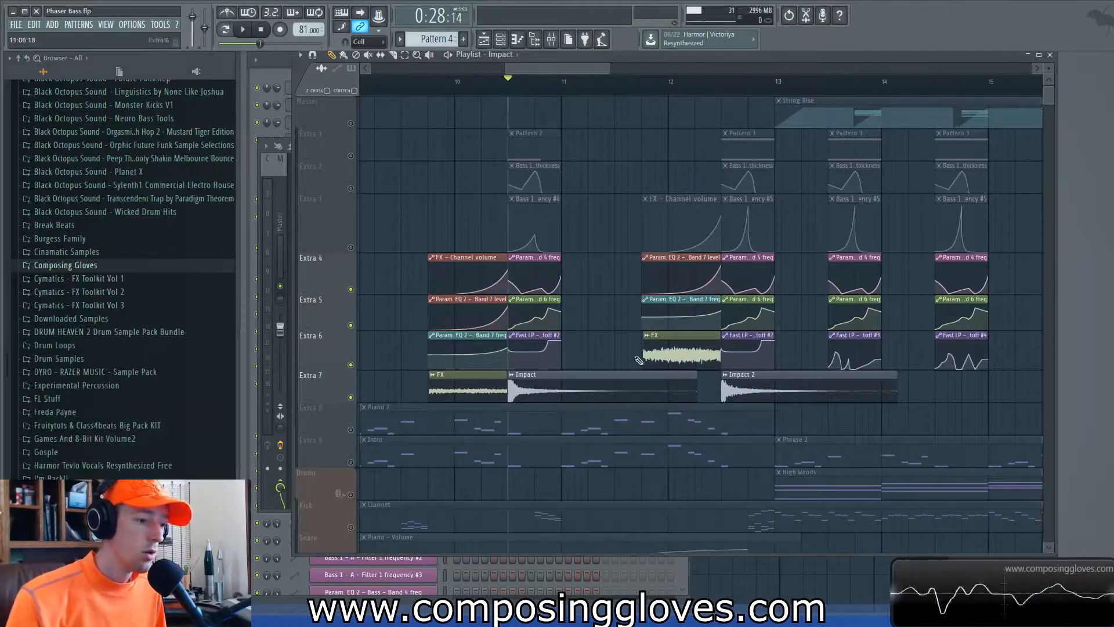
double_click(590, 384)
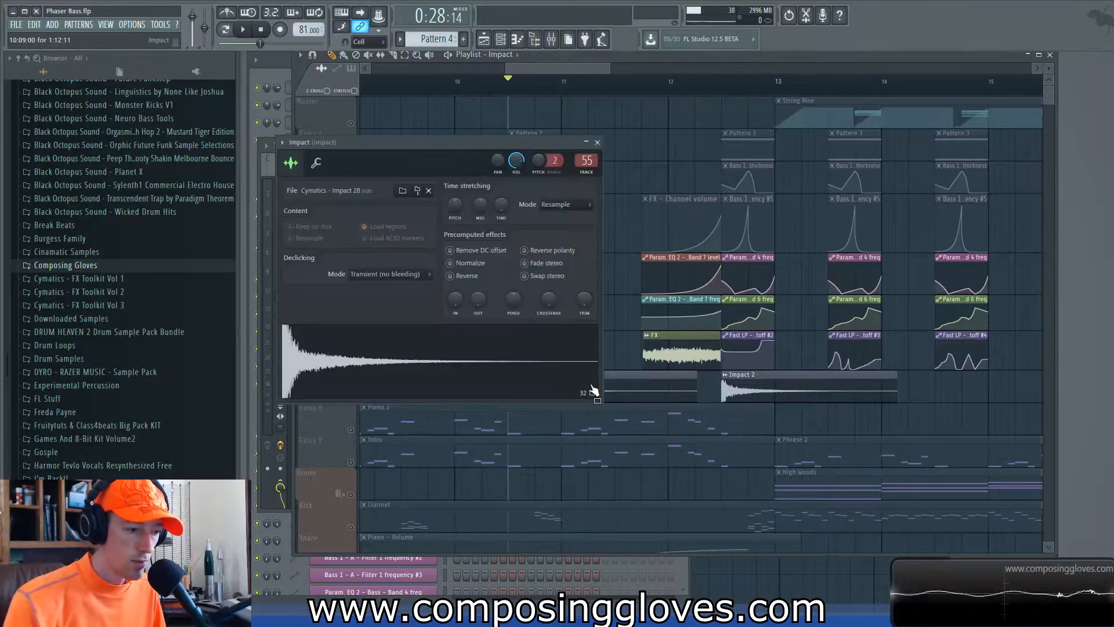
left_click(527, 409)
left_click(472, 384)
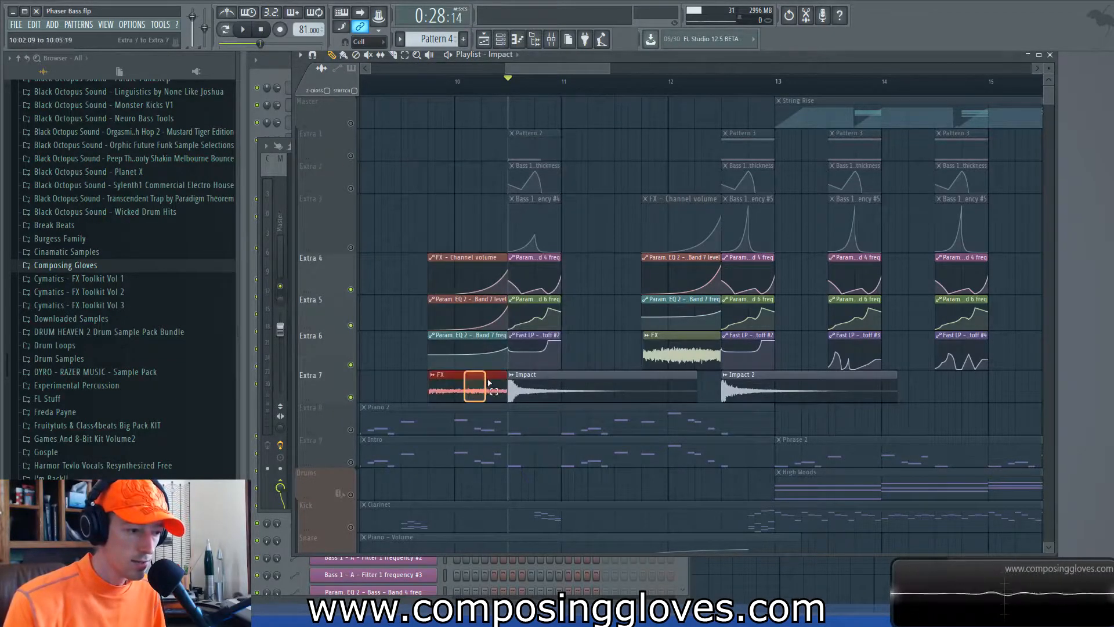
left_click(528, 388)
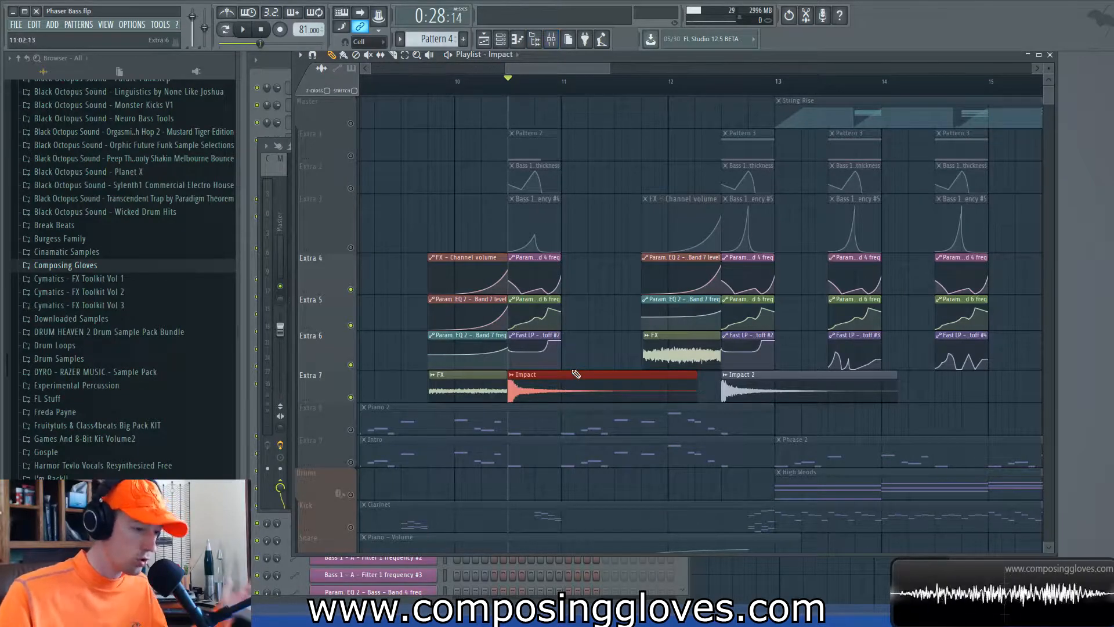
Step: Lower the band 7 high shelf to about 177 Hz in the Impact mixer track's Fruity Parametric EQ 2 and audition the impact
left_click(551, 39)
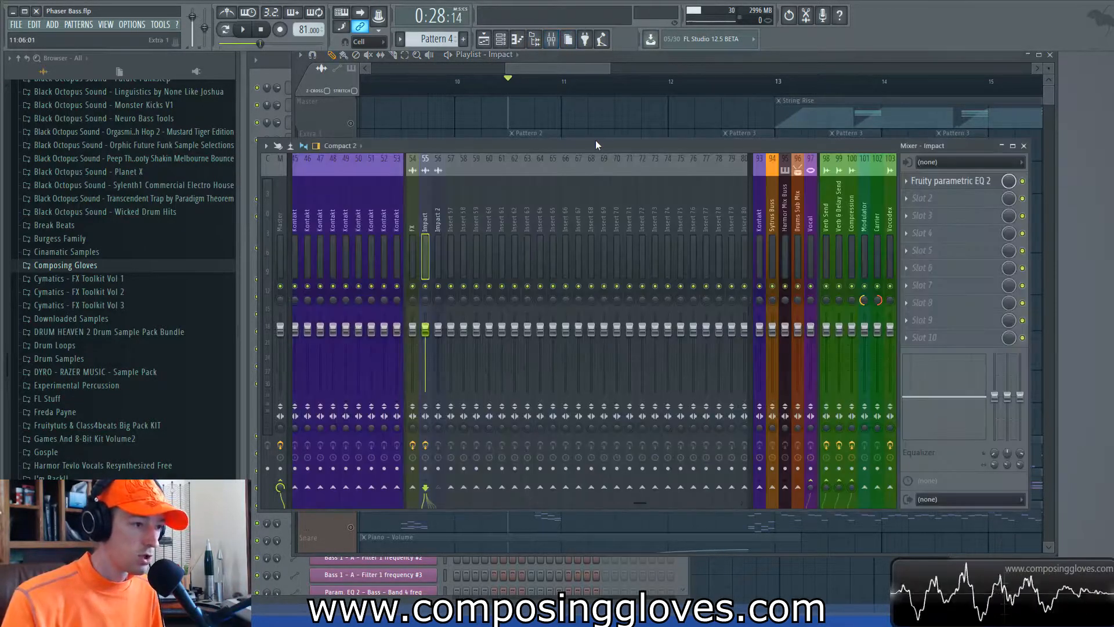
left_click(951, 180)
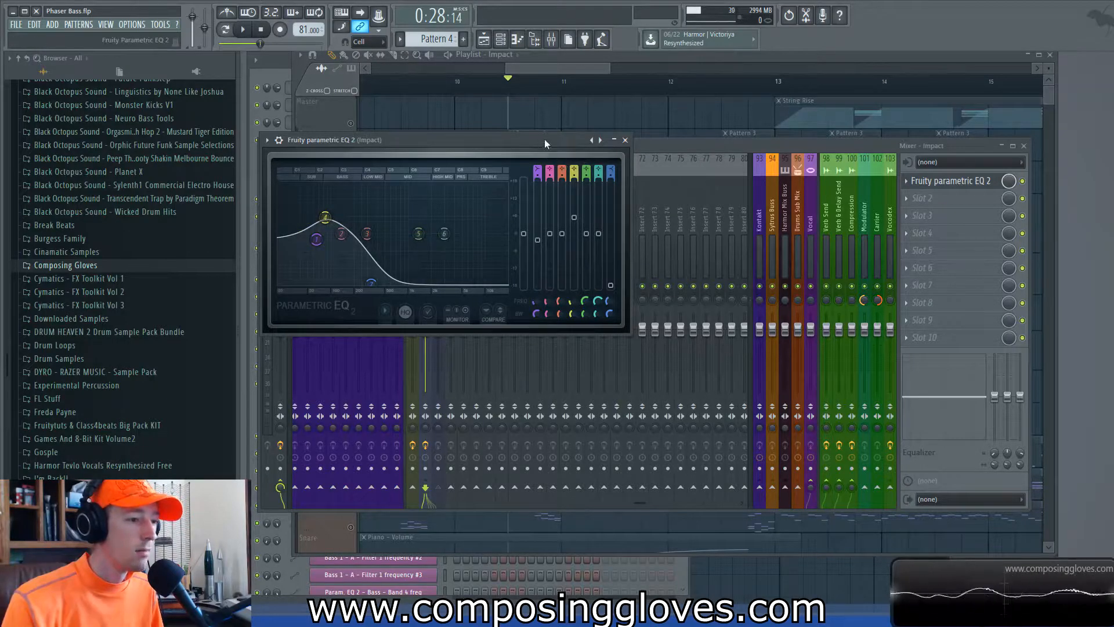
left_click_drag(541, 139, 662, 139)
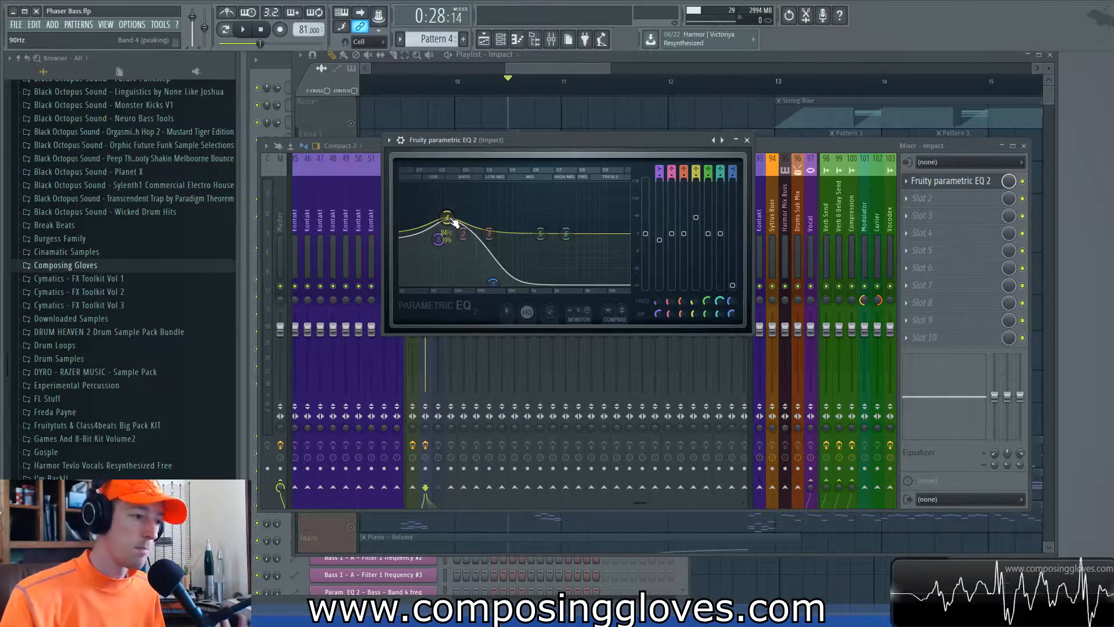
left_click_drag(542, 141, 712, 137)
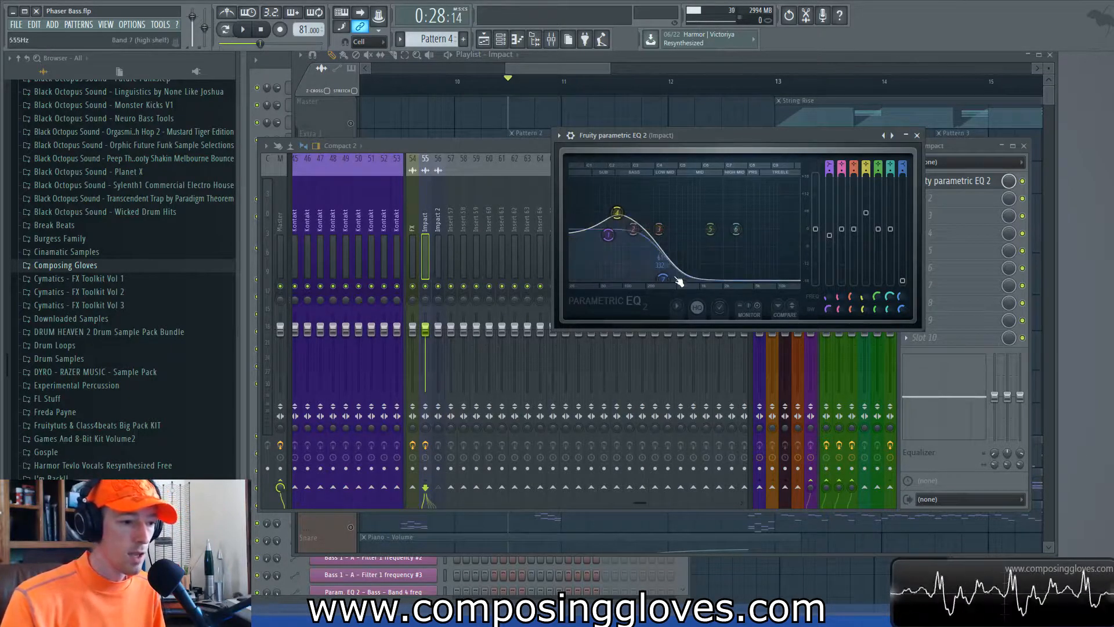
left_click_drag(671, 284, 647, 286)
key("space")
key("space")
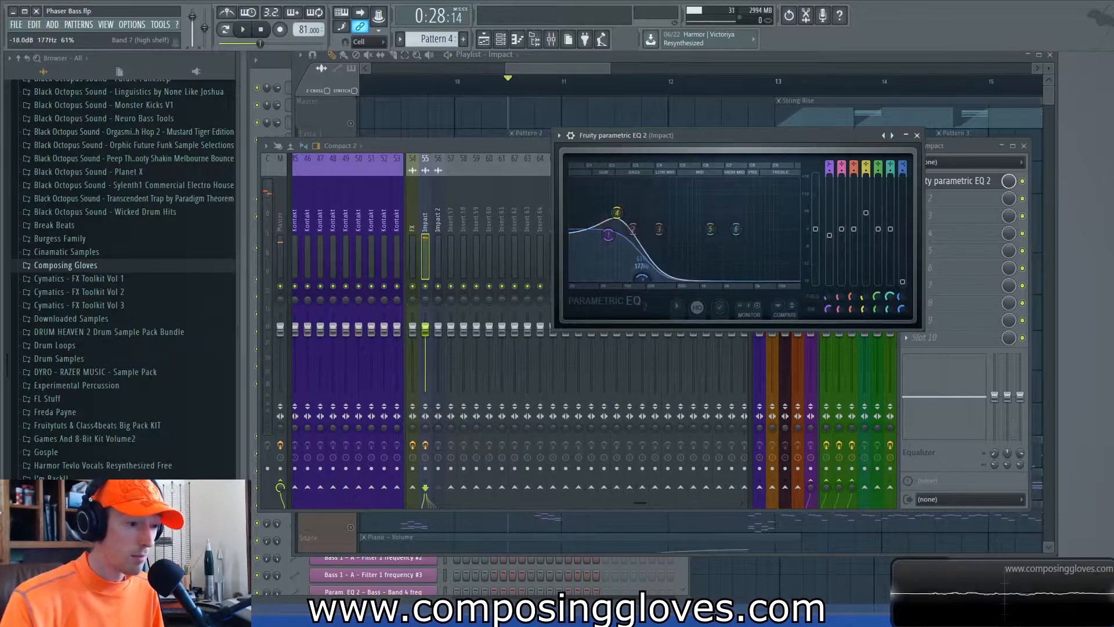
key("space")
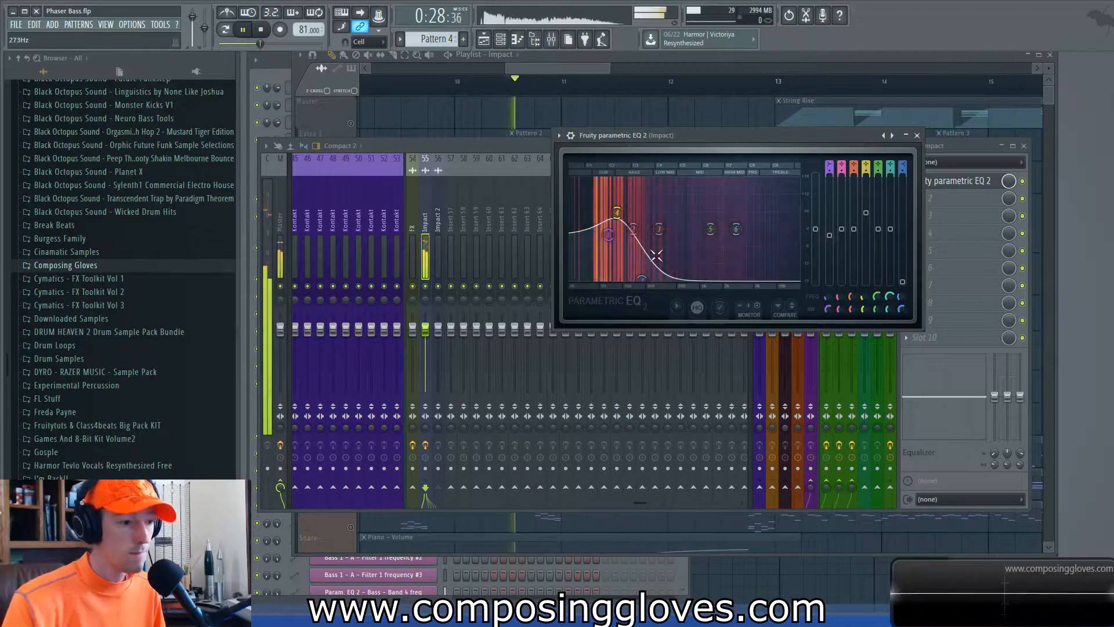
key("space")
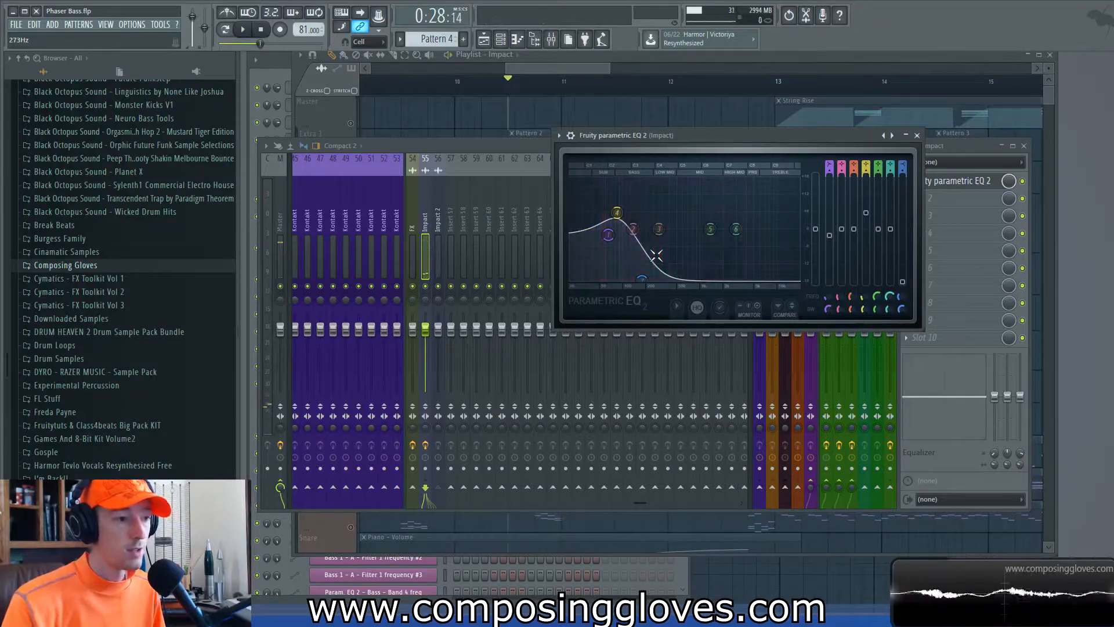
Step: Close the EQ and mixer, re-enable the Extra 1, Extra 2 and Extra 3 tracks, and audition the impact with the bass
left_click(916, 135)
left_click(552, 69)
left_click(351, 156)
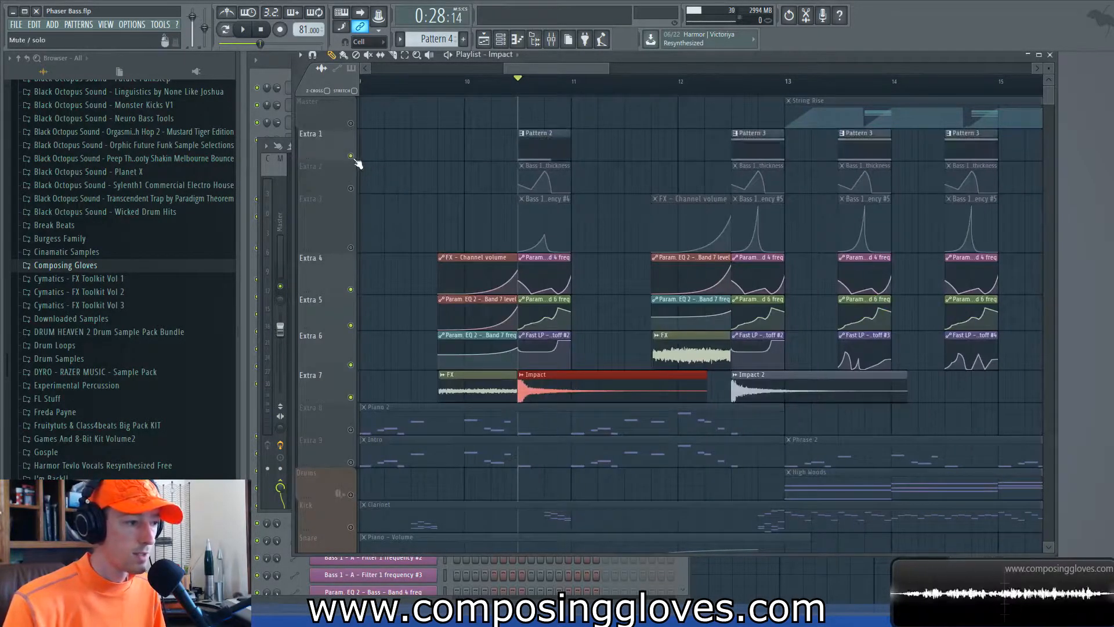
left_click(350, 188)
left_click(350, 248)
key("space")
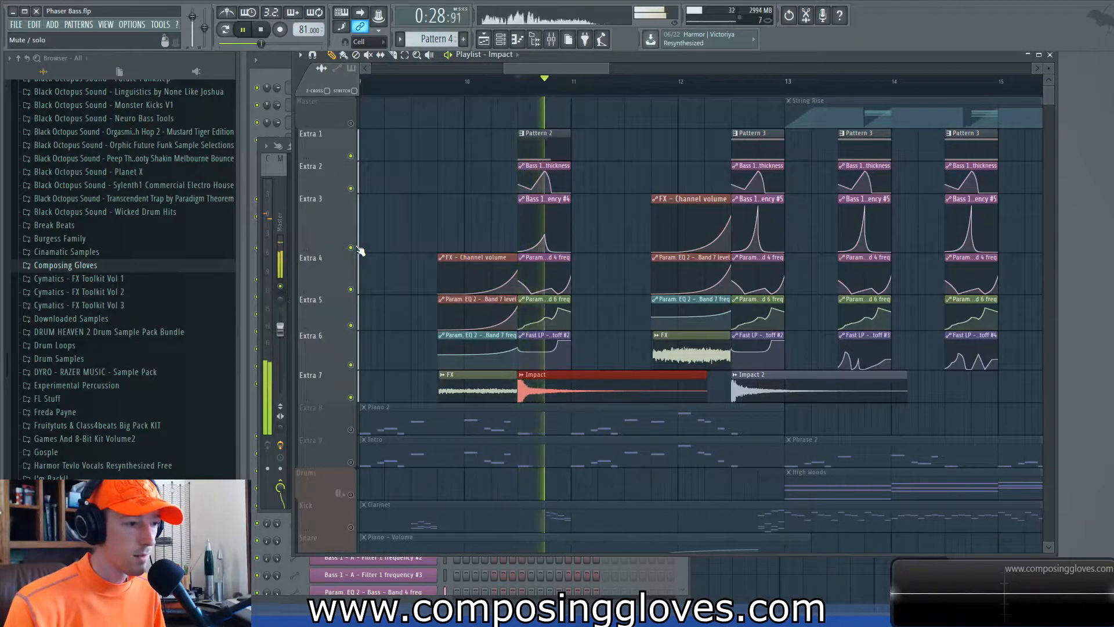
key("space")
Step: View the Impact 2 clip's sampler settings and show its mixer track
scroll(653, 189, "down", 3)
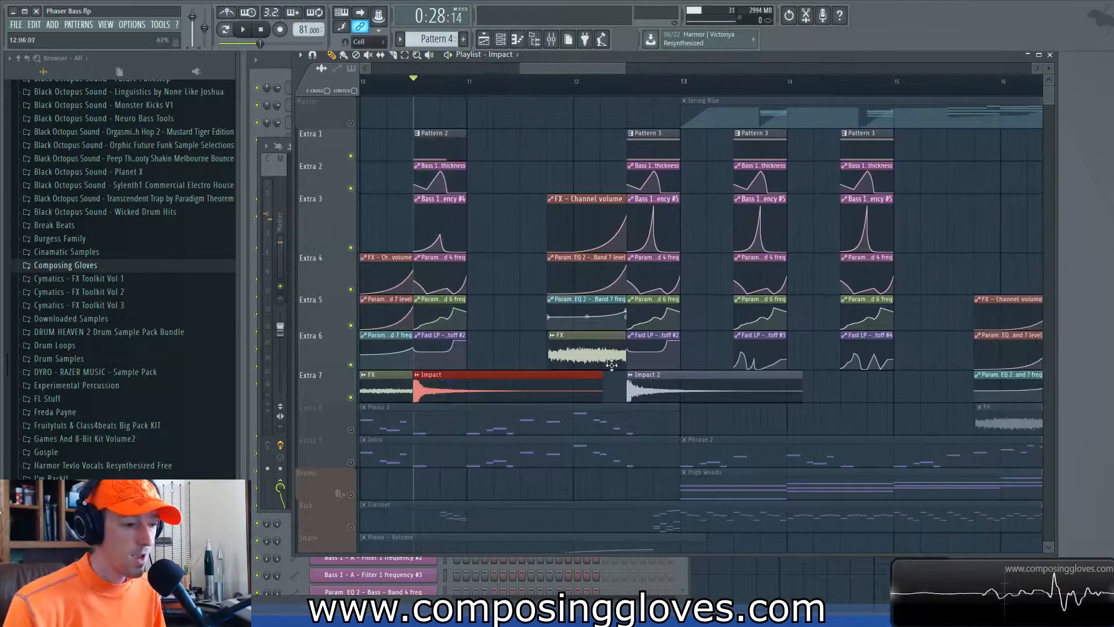
double_click(696, 374)
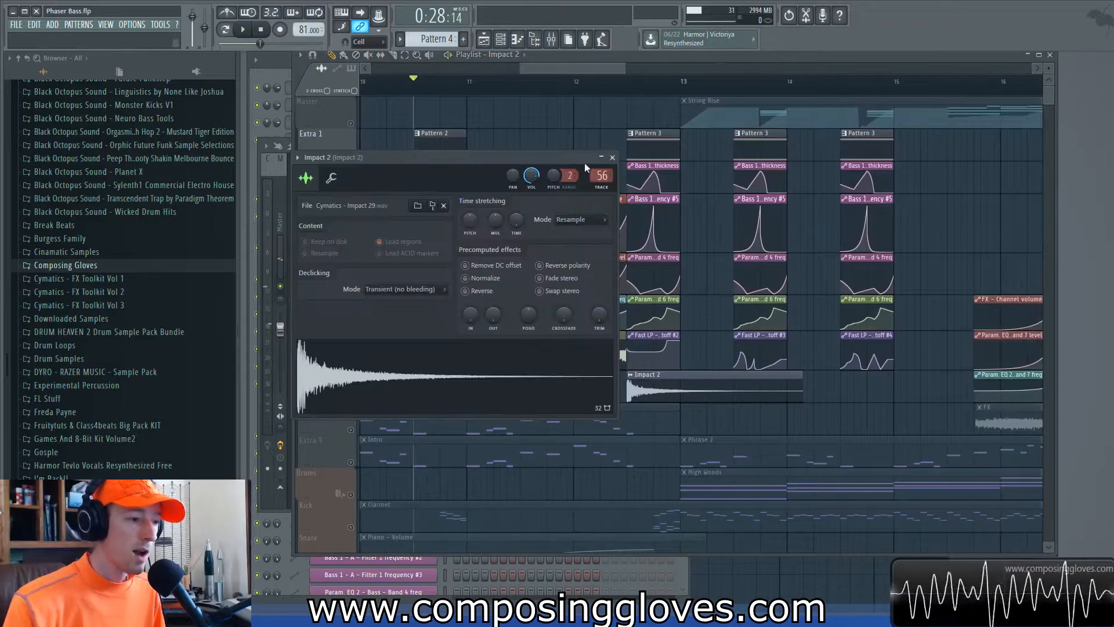
left_click(613, 158)
left_click(551, 39)
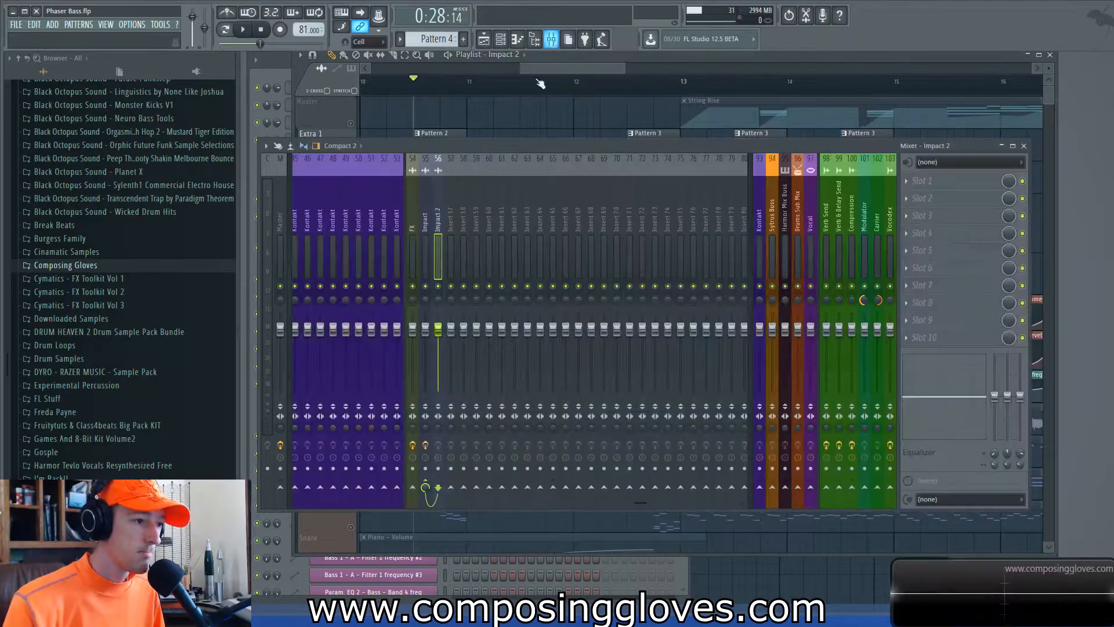
Step: Compare the effect slots and routing of the Impact and Impact 2 mixer tracks
left_click(425, 226)
left_click(442, 227)
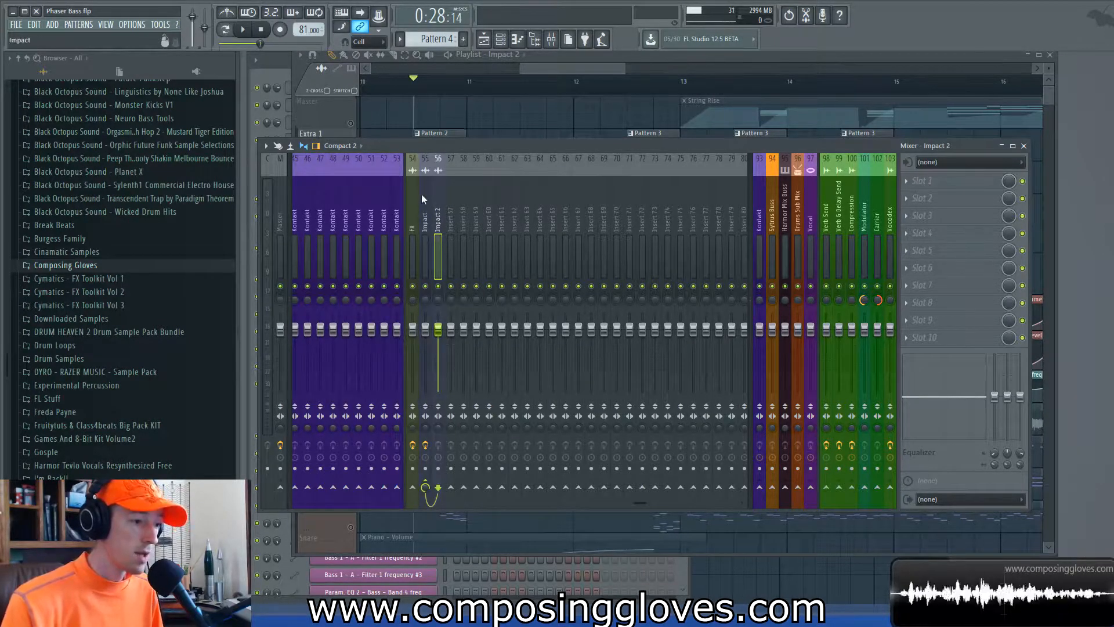
left_click(424, 217)
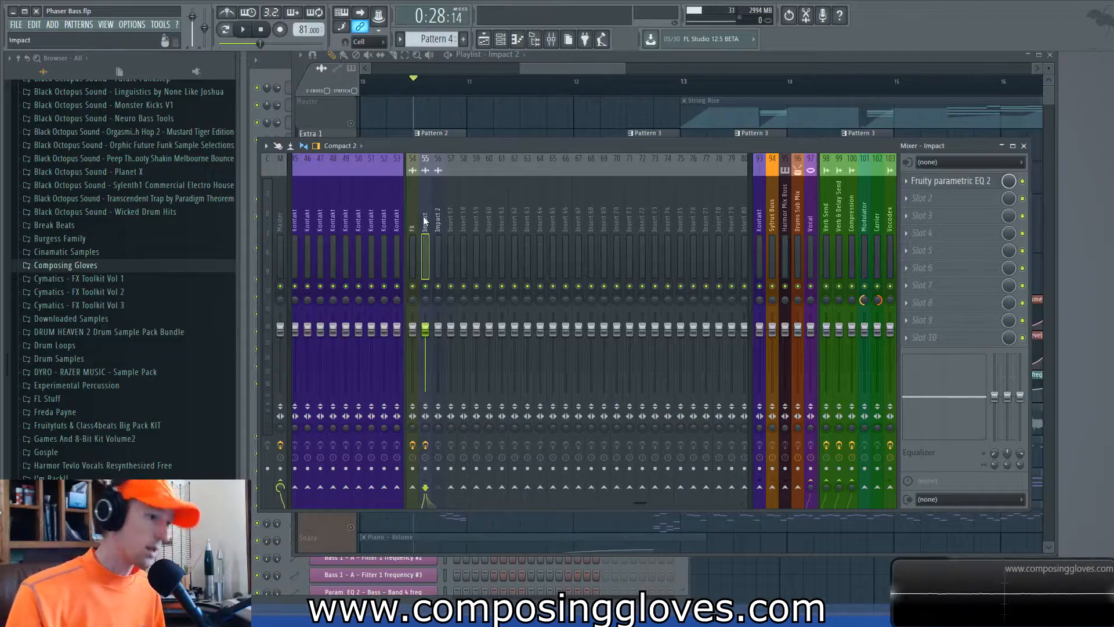
left_click(439, 226)
left_click(425, 170)
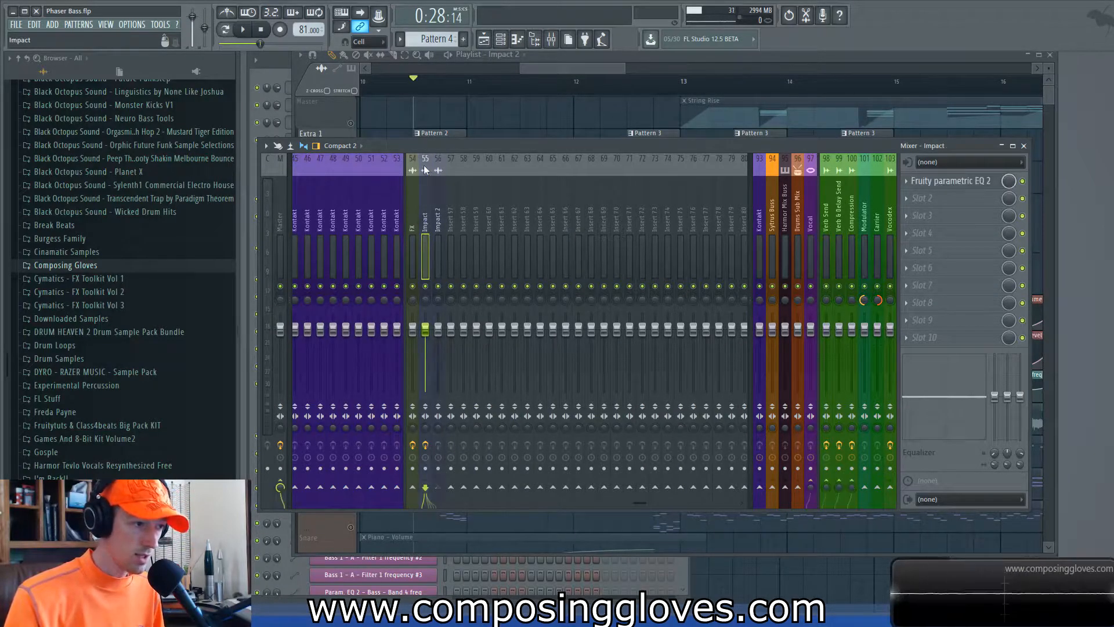
left_click(441, 192)
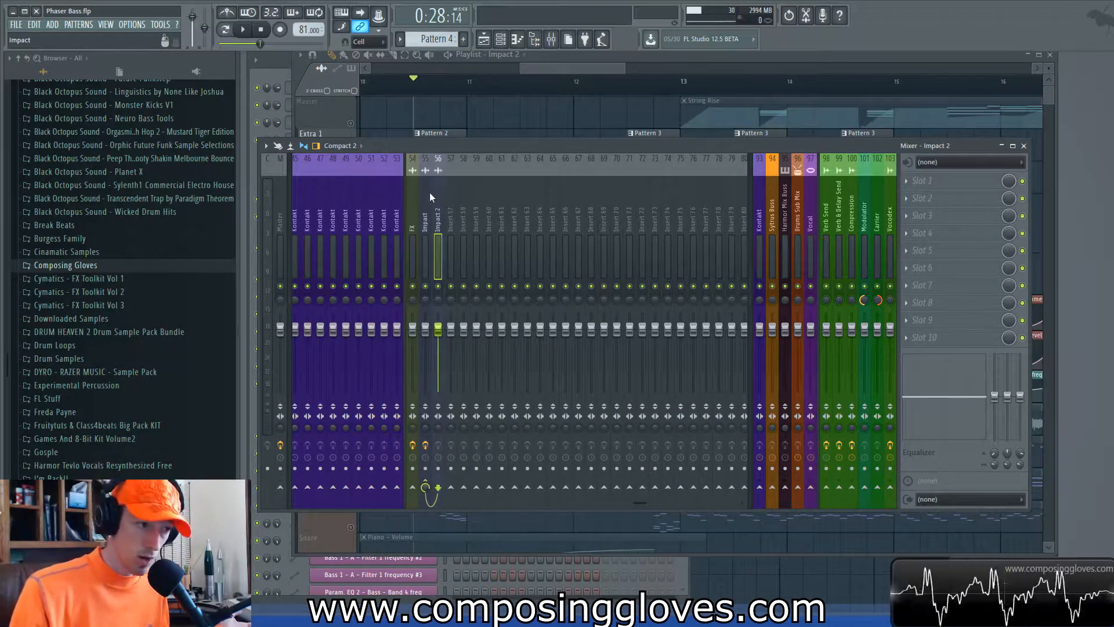
left_click(429, 192)
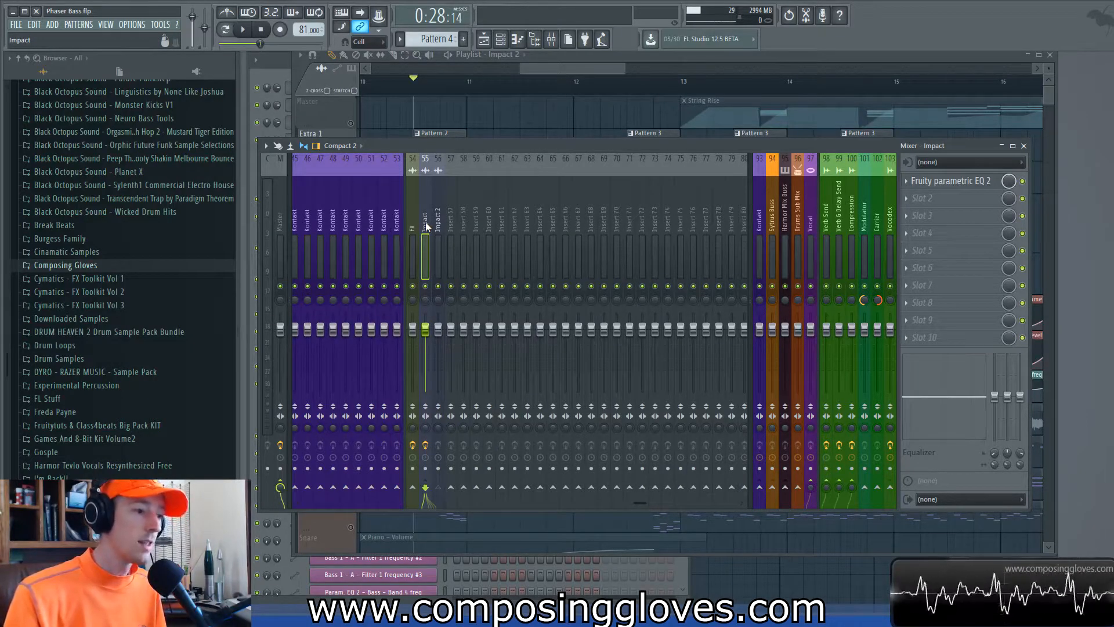
left_click(442, 222)
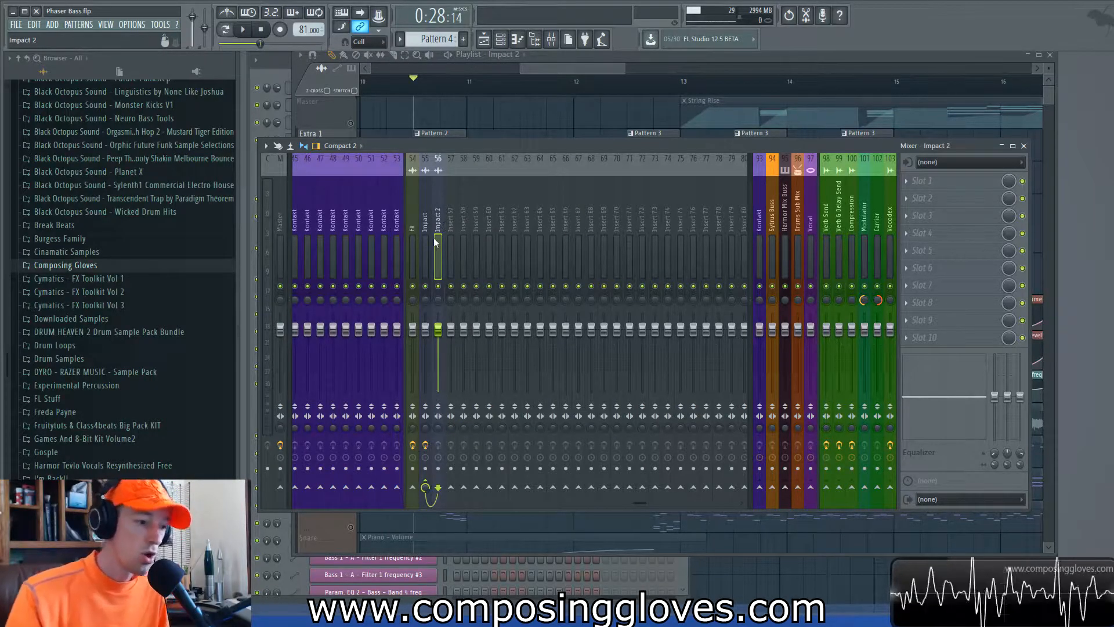
left_click(426, 223)
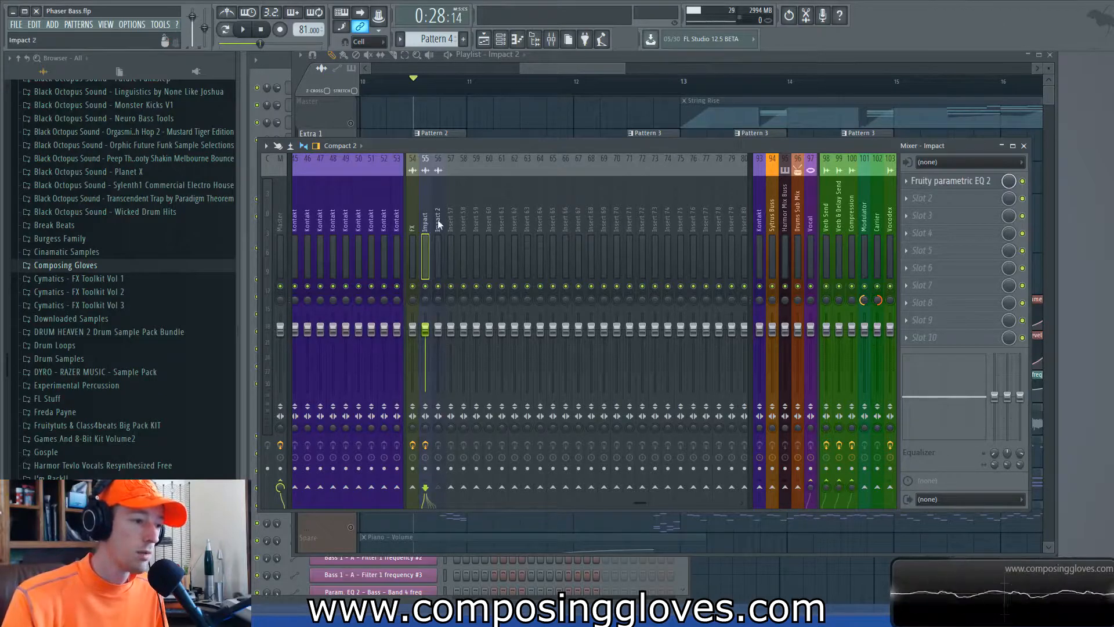
left_click(438, 224)
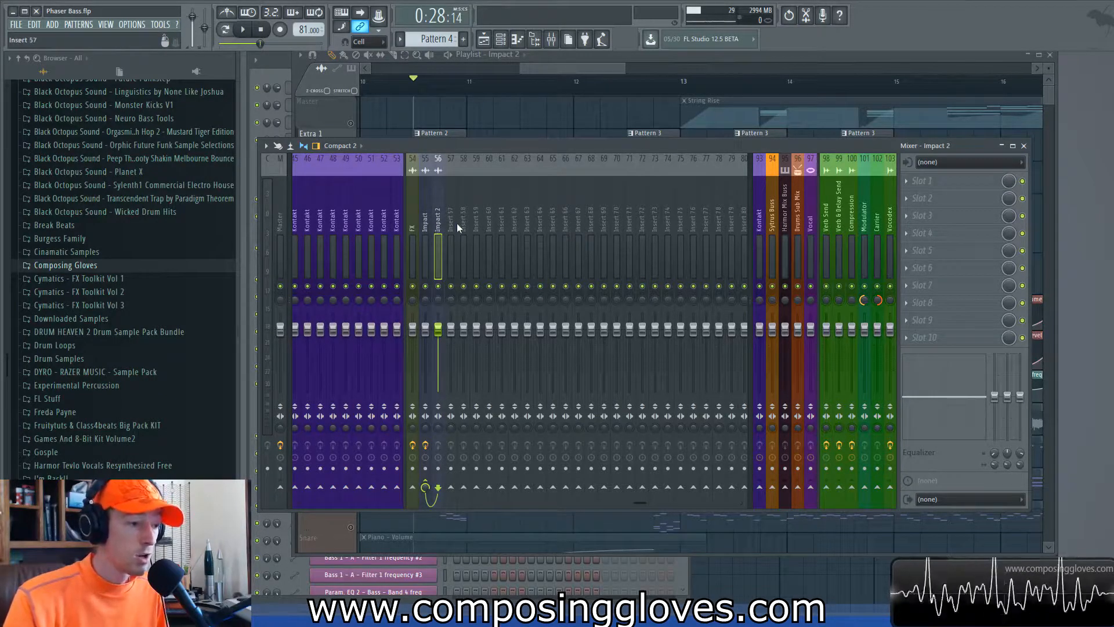
left_click(425, 220)
left_click(437, 220)
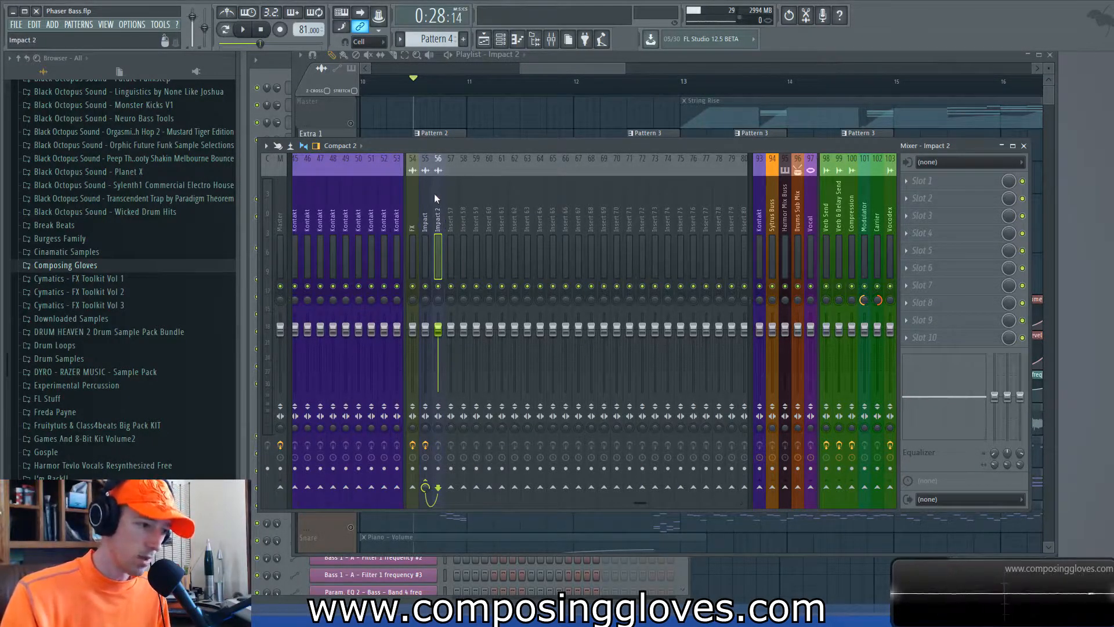
left_click(423, 263)
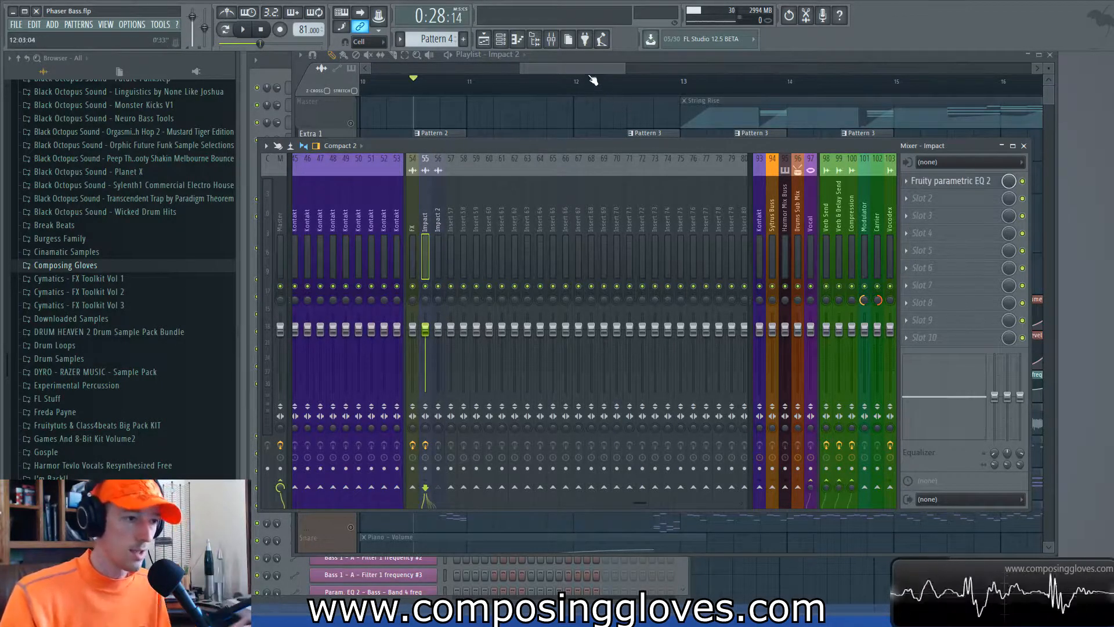
Step: Return to the playlist, review the clips around the impacts, and set the playhead at bar 9 where the Intro clip starts
left_click_drag(588, 69, 577, 67)
scroll(541, 256, "down", 3)
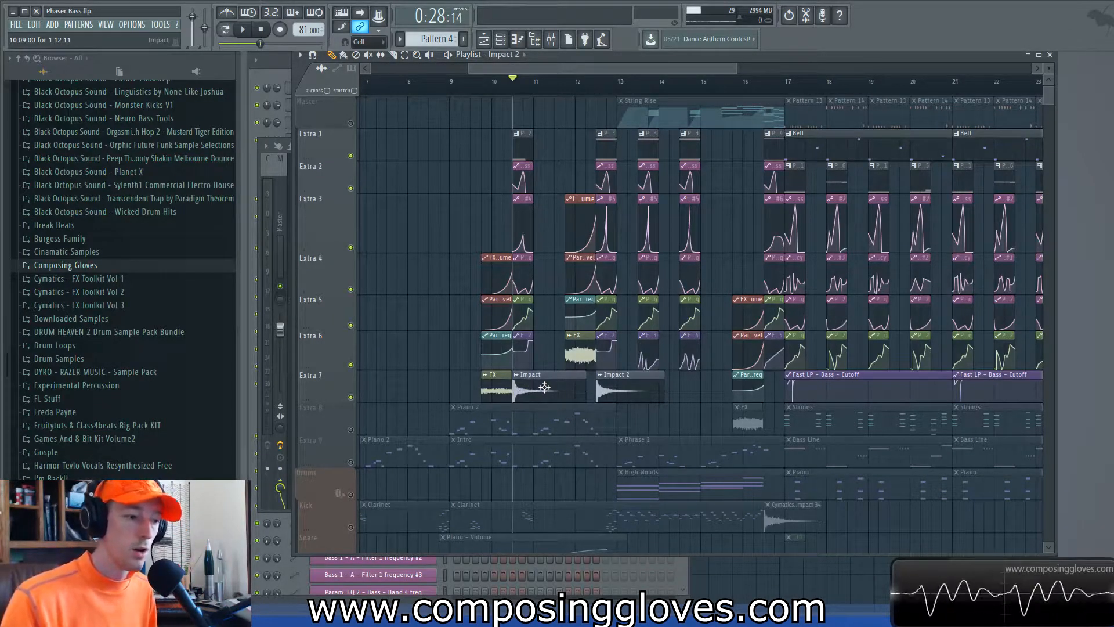
left_click_drag(546, 390, 432, 387)
left_click(436, 359)
scroll(436, 359, "down", 1)
scroll(447, 342, "up", 2)
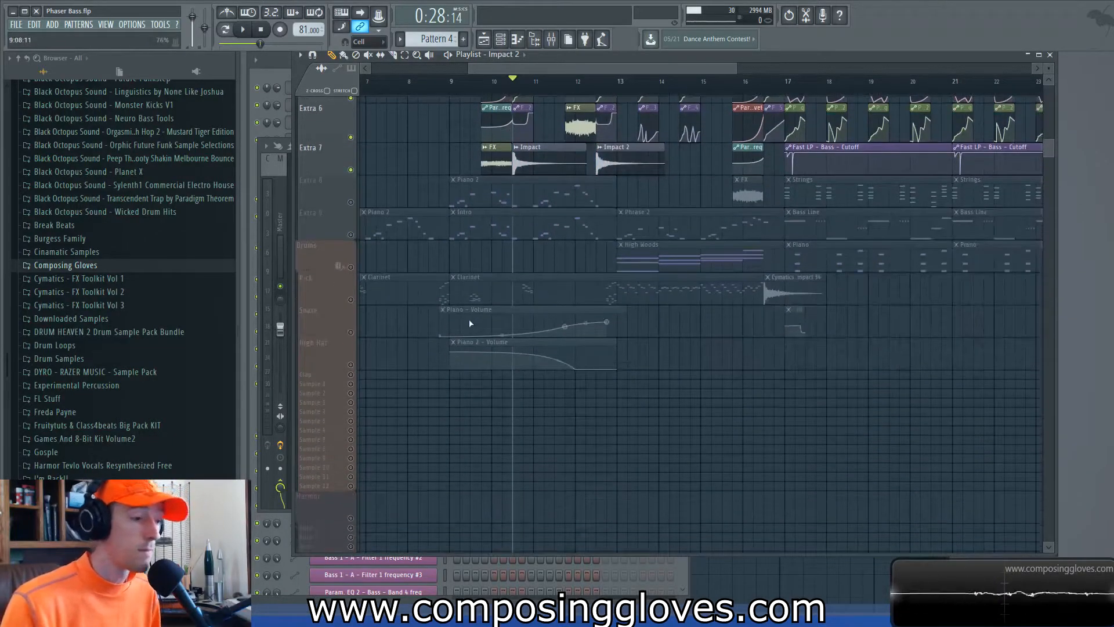
key("space")
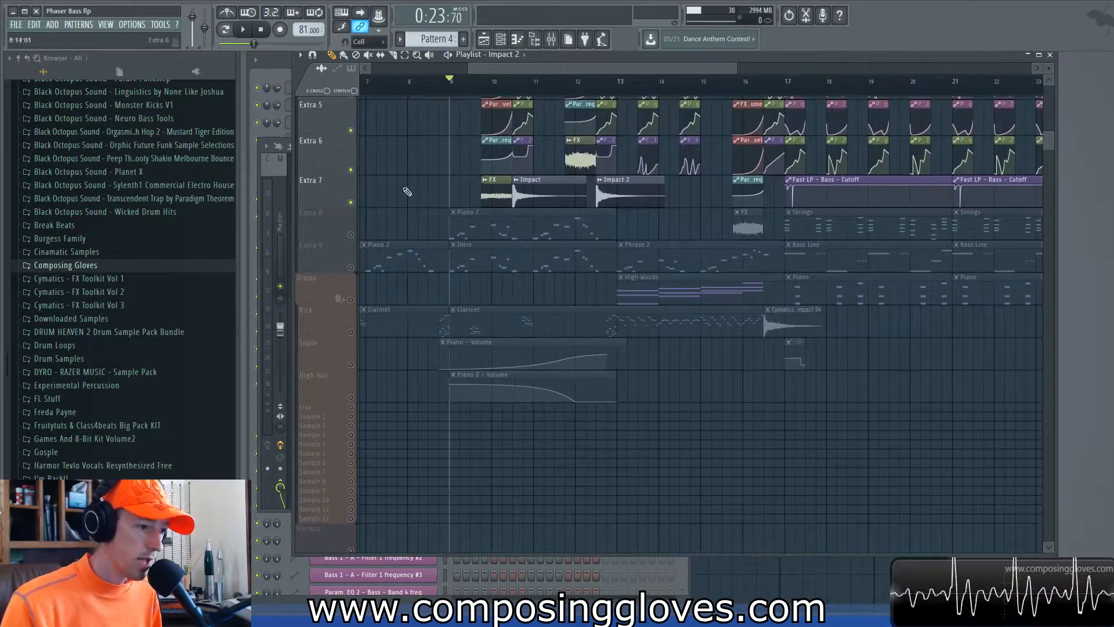
Step: Turn every muted playlist track back on, including Extra 8, Extra 9 and the Drums group
right_click(351, 234)
left_click(351, 267)
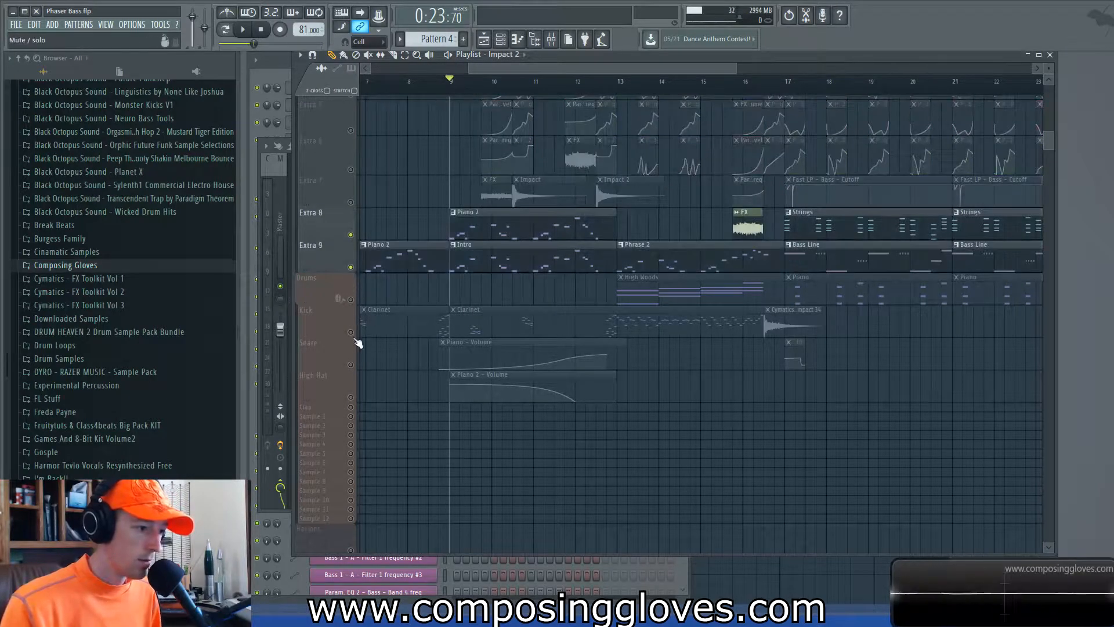
right_click(351, 300)
scroll(499, 241, "up", 4)
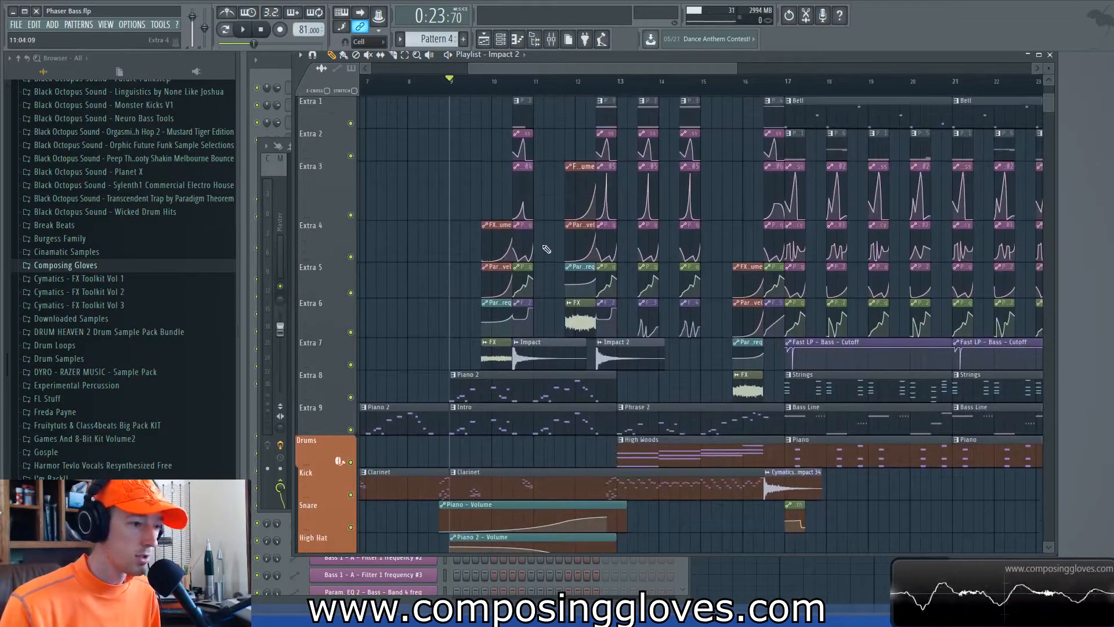
Step: Show the channel rack, open the Piano channel's MIDI settings, and move that window clear of the channel names
scroll(547, 249, "down", 2)
left_click_drag(521, 284, 682, 287)
left_click(309, 95)
left_click(266, 71)
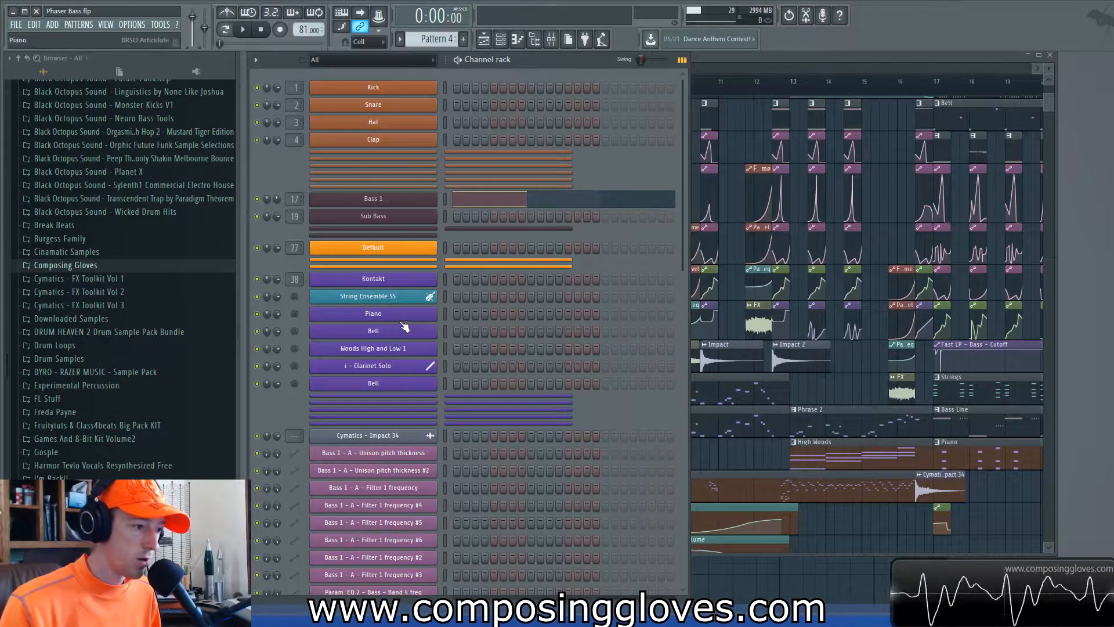
left_click(408, 320)
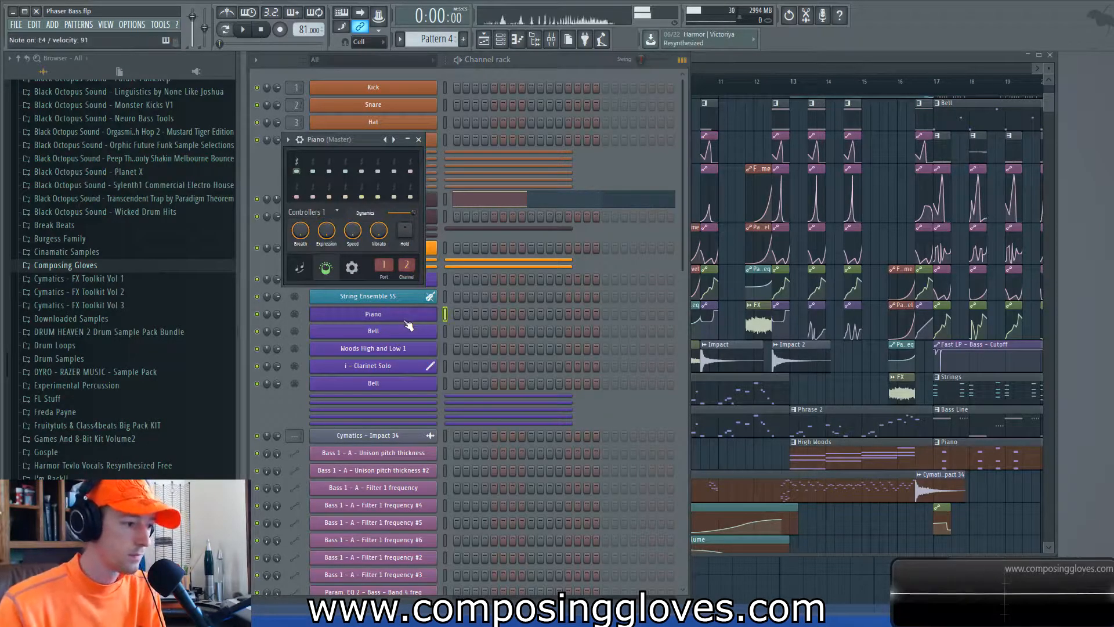
left_click_drag(369, 142, 637, 134)
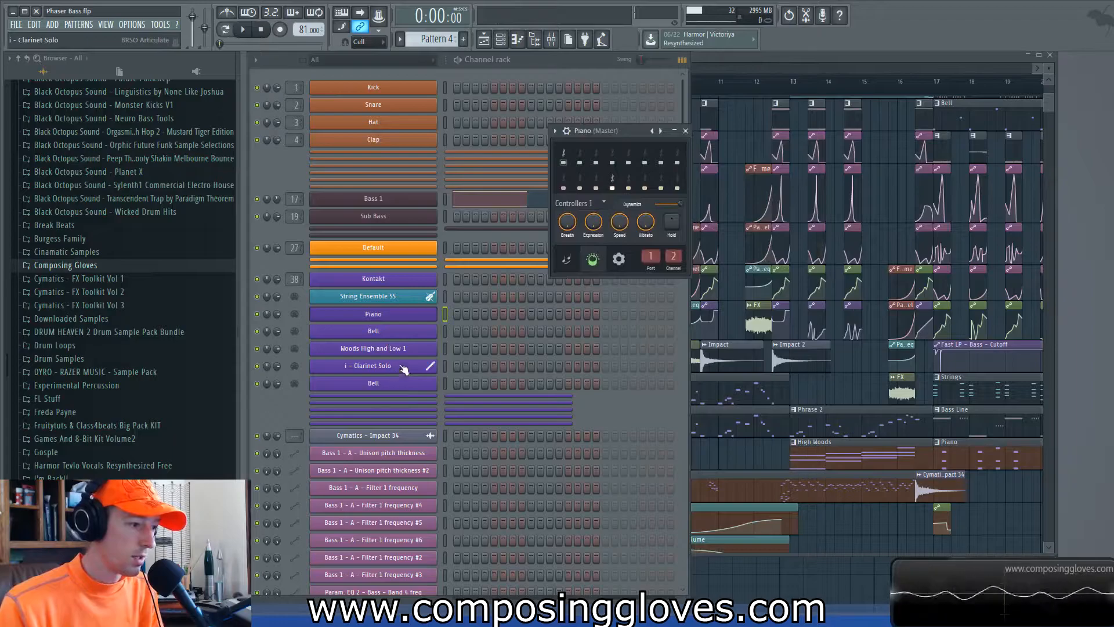
Step: Rename the second Bell channel, below i - Clarinet Solo, as Piano 2
left_click(418, 387, "shift")
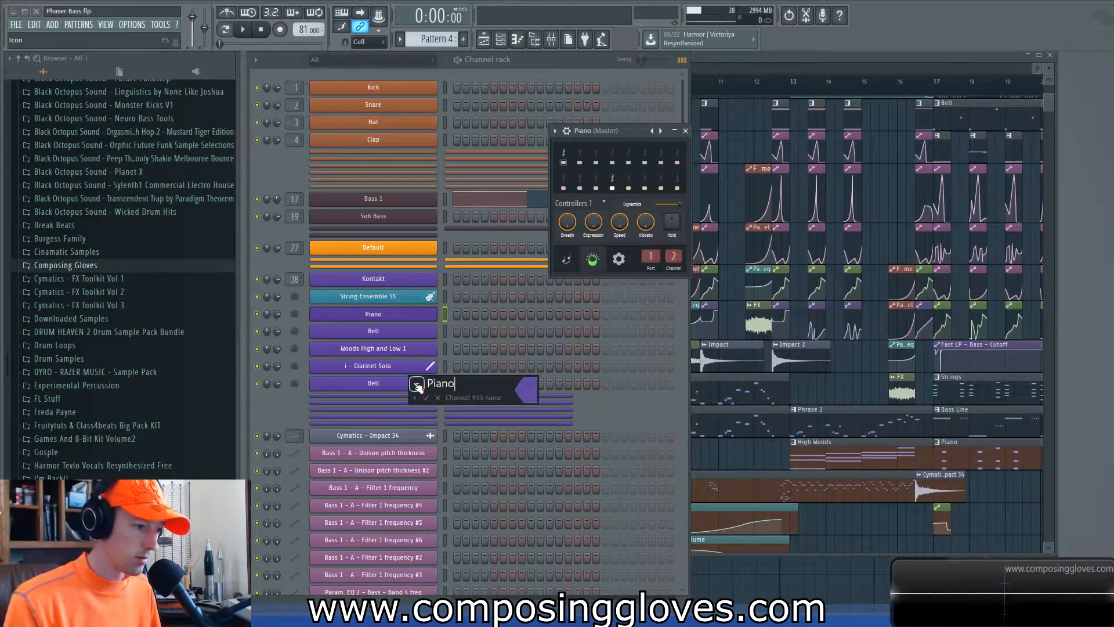
type("Piano 2")
key("Return")
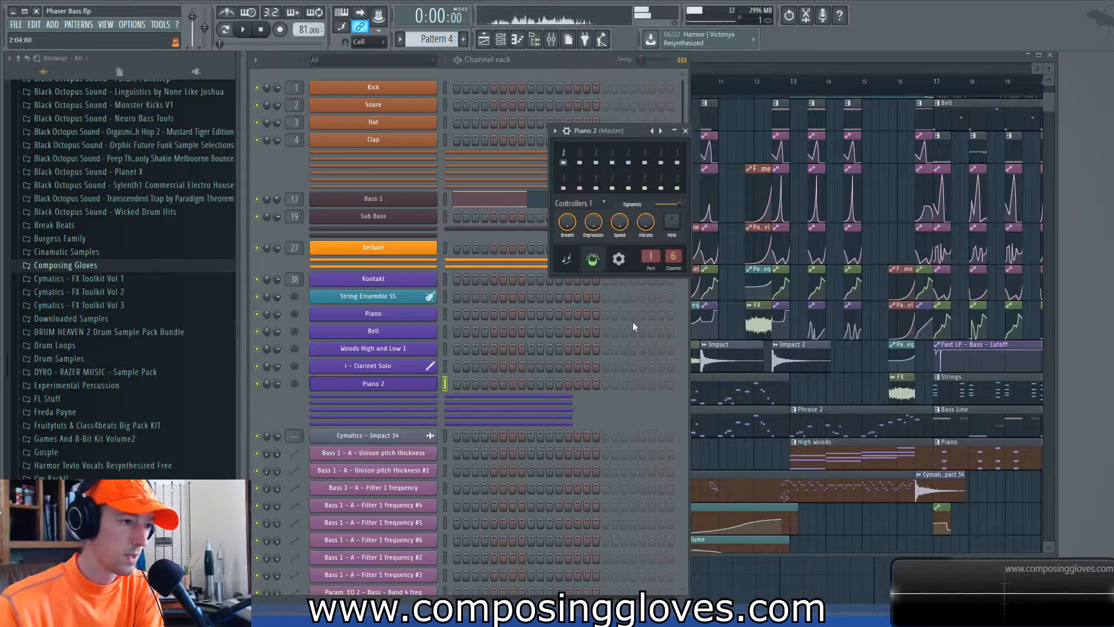
Step: Shift the playlist window slightly, open the Kontakt channel, and view the controls of the INST PNO Haunted Muse MW instrument
left_click(744, 57)
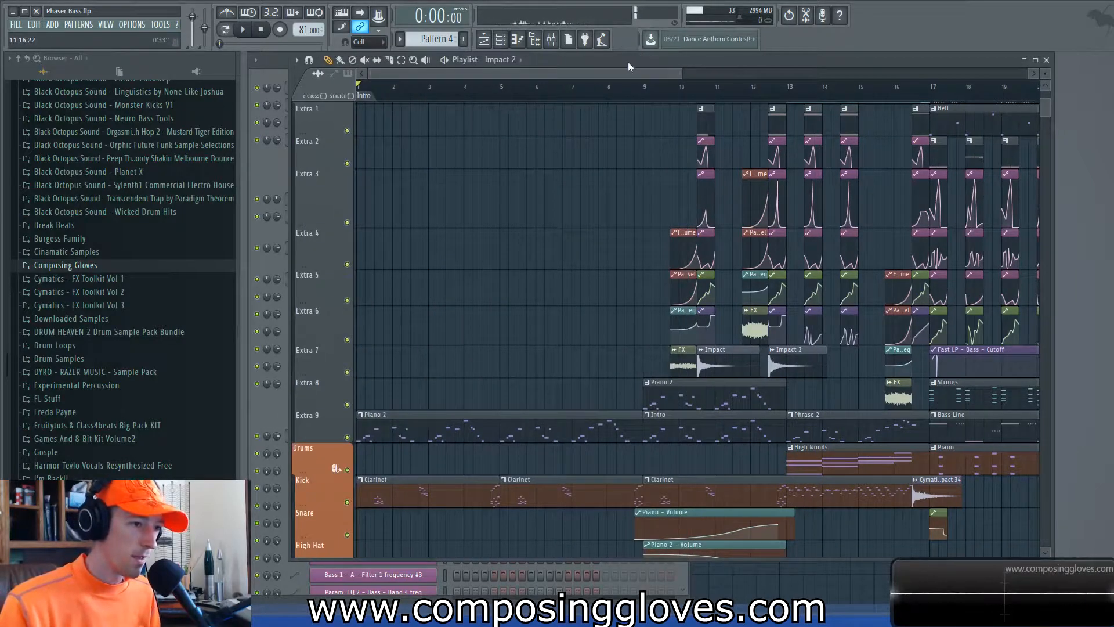
left_click_drag(628, 62, 649, 52)
left_click(291, 174)
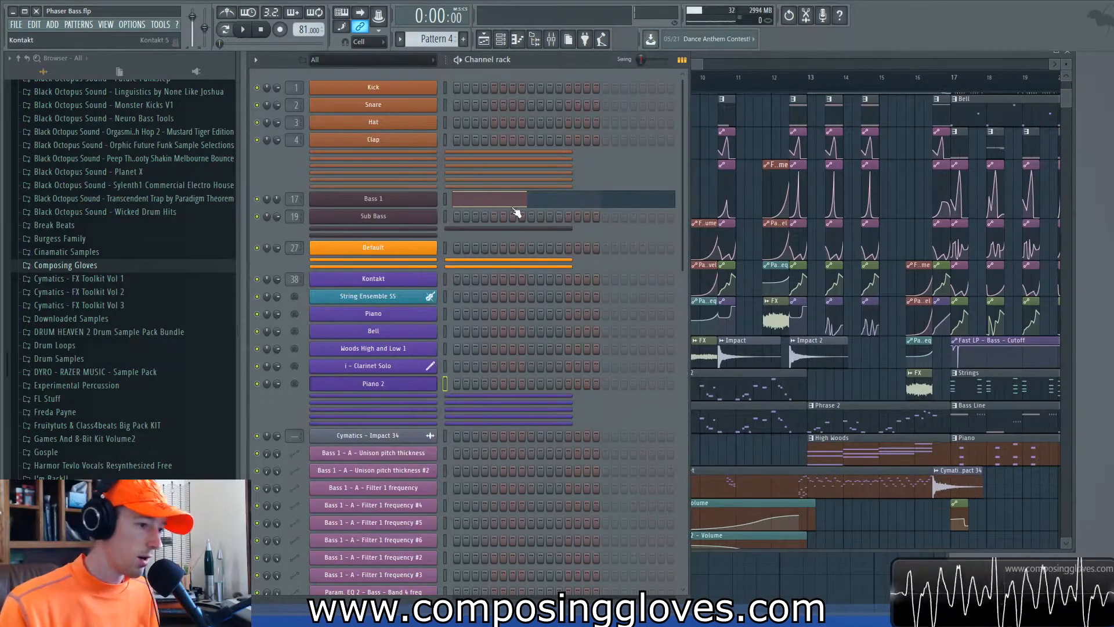
left_click(394, 380)
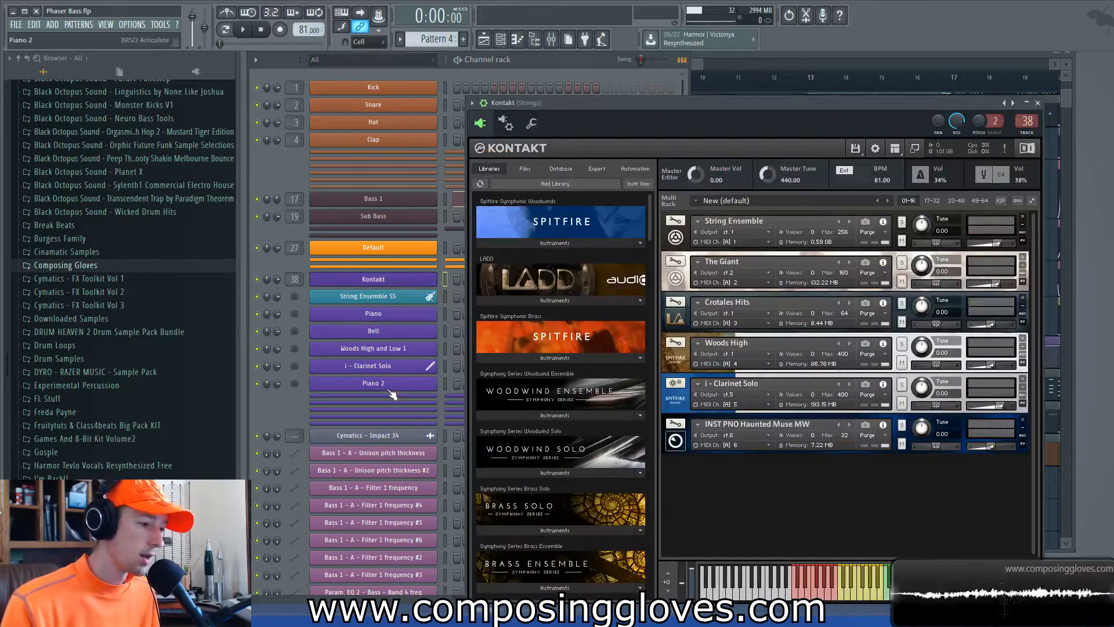
left_click(676, 443)
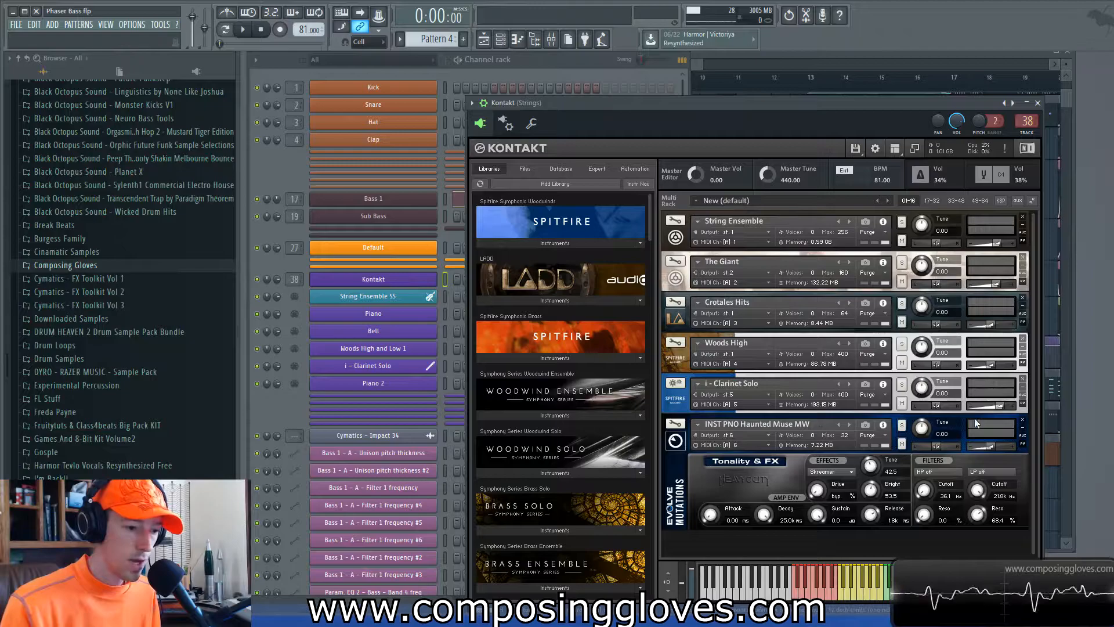
left_click(677, 442)
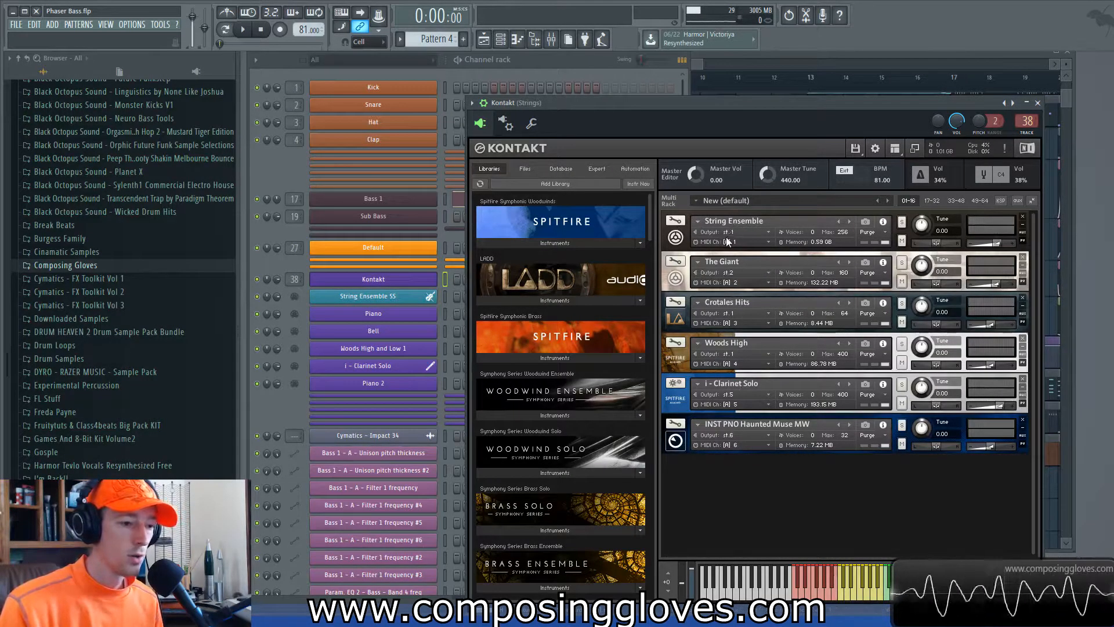
Step: View The Giant piano's controls in Kontakt, collapse the instrument, and return to the playlist
left_click(675, 280)
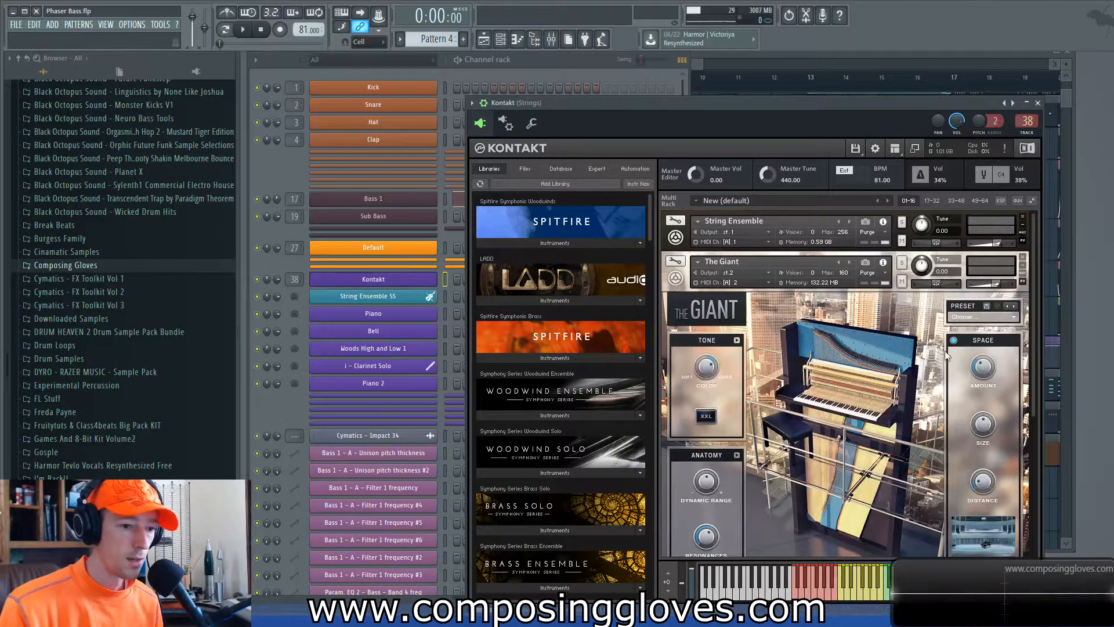
left_click(675, 280)
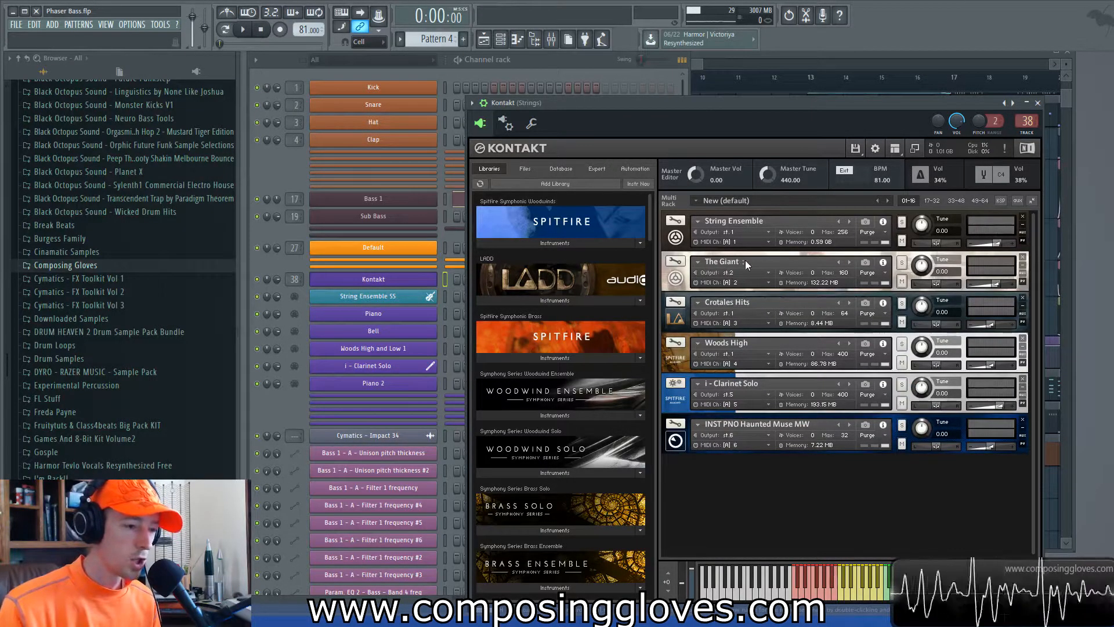
left_click(1036, 103)
left_click(913, 51)
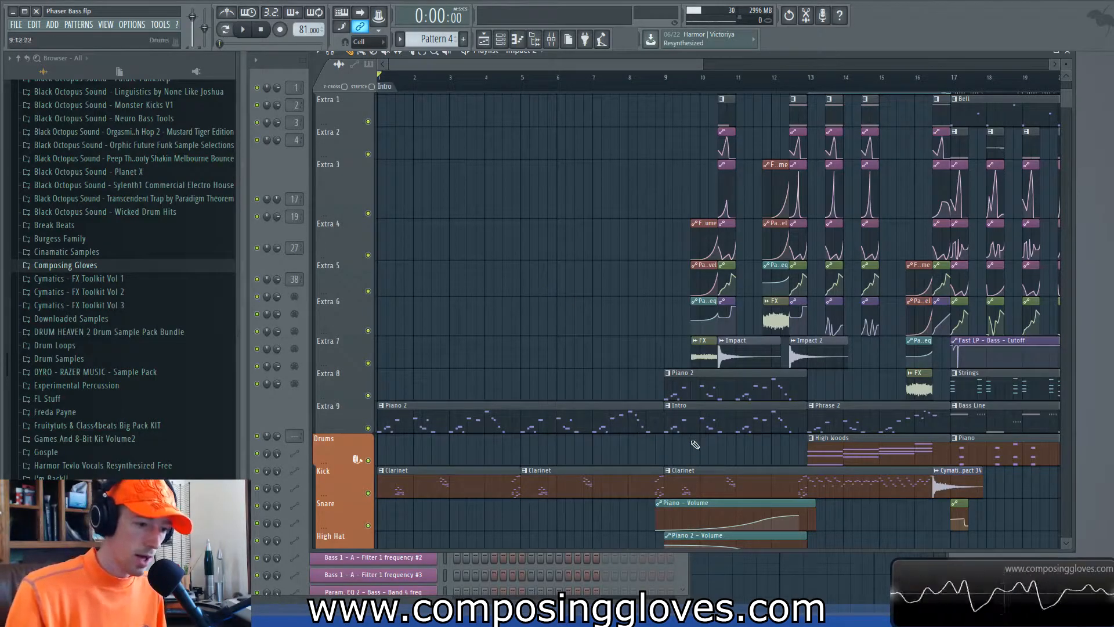
Step: Play the arrangement from bar 9 through the start of the Phrase 2 clip
scroll(628, 332, "down", 3)
left_click(530, 78)
key("space")
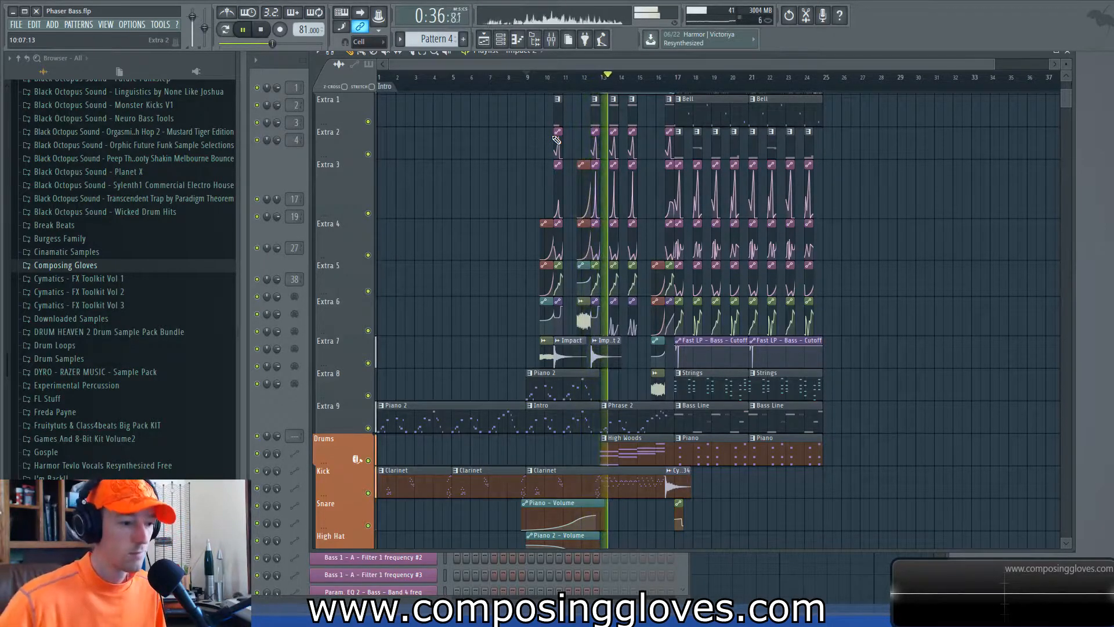
key("space")
Step: Highlight the Intro clip on Extra 9 and the Phrase 2 clip that follows it in turn
scroll(506, 318, "up", 3)
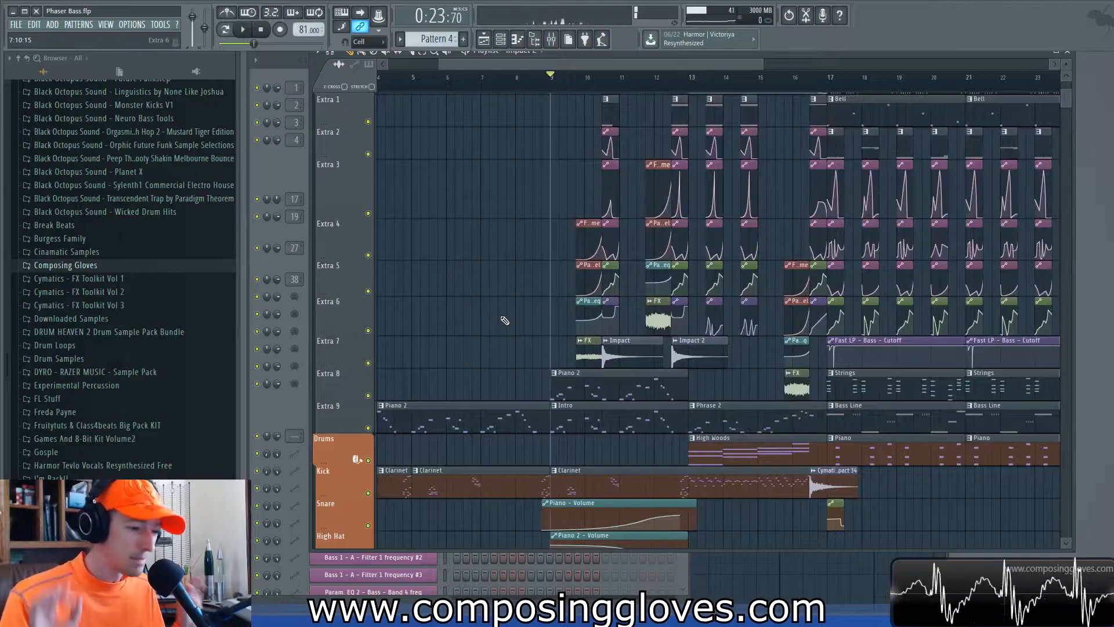
left_click_drag(663, 379, 670, 444)
left_click(621, 426, "ctrl")
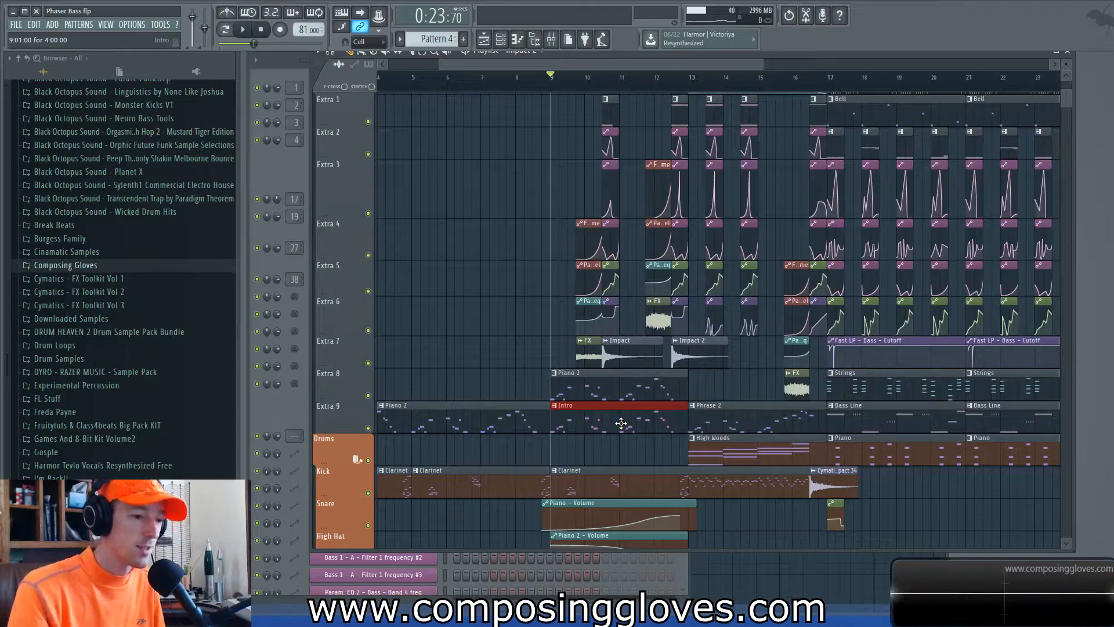
left_click(796, 412)
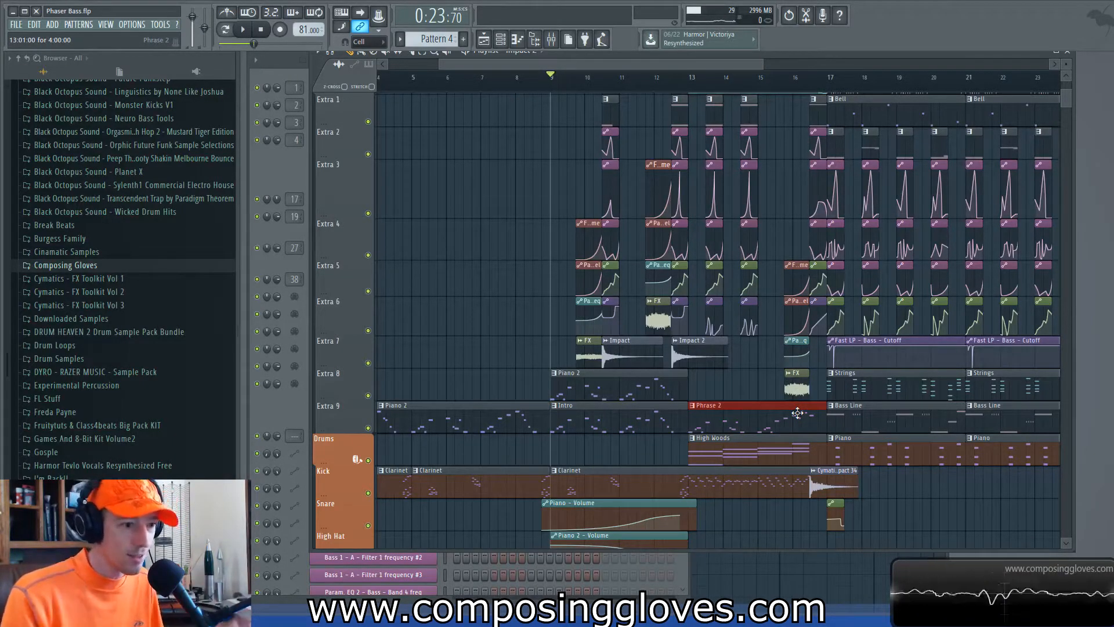
Step: Select the Piano 2 and Intro clips stacked at bars 9 to 13 for a closer look
scroll(736, 424, "down", 4)
scroll(609, 354, "up", 3)
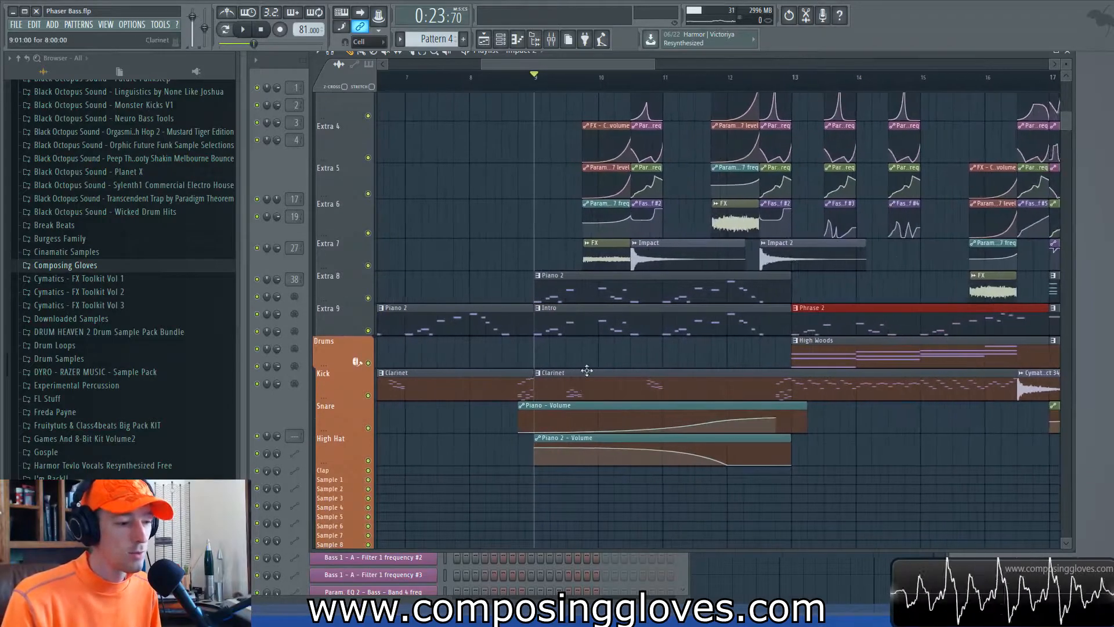
scroll(609, 351, "down", 3)
left_click(653, 314)
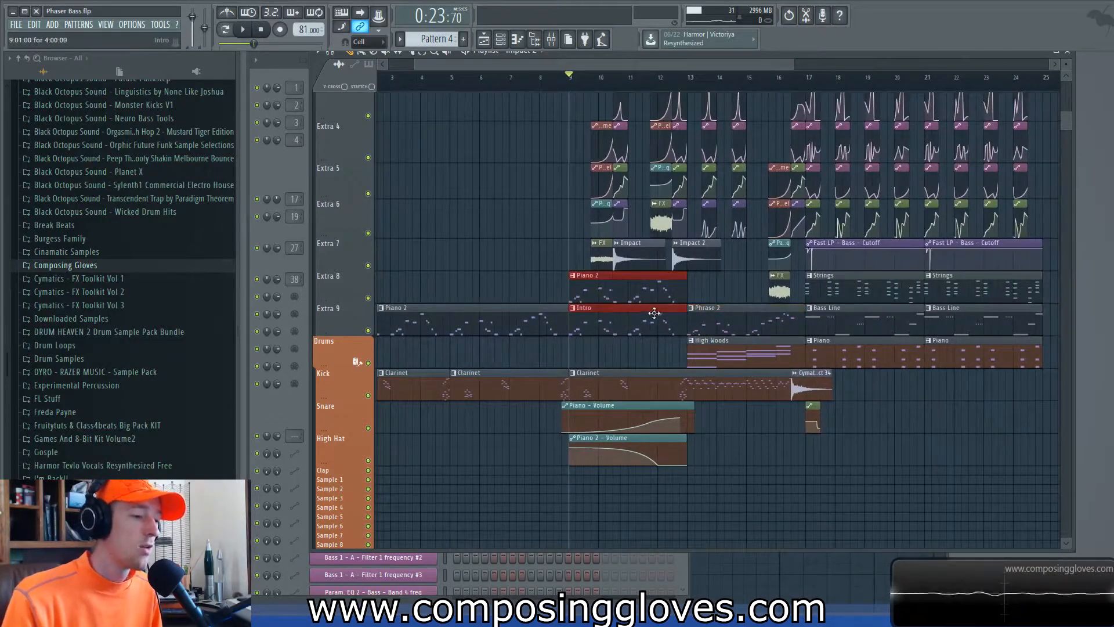
scroll(649, 306, "up", 3)
left_click_drag(641, 309, 582, 324)
scroll(582, 323, "down", 2)
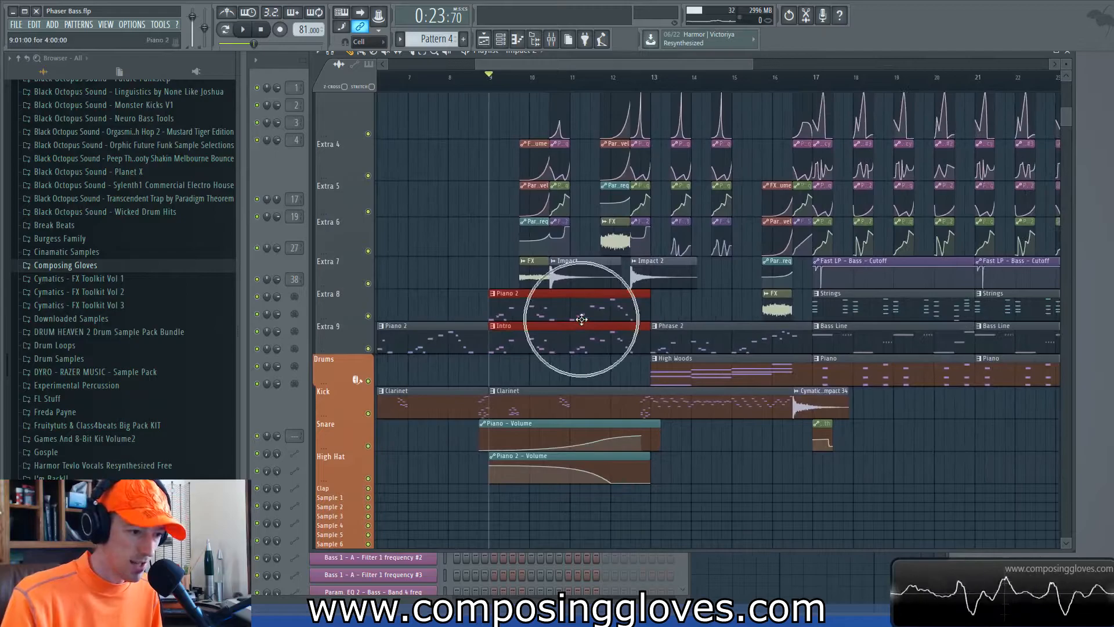
Step: Check the piano channels in the channel rack, return to the playlist, and select only the Intro clip
left_click(266, 163)
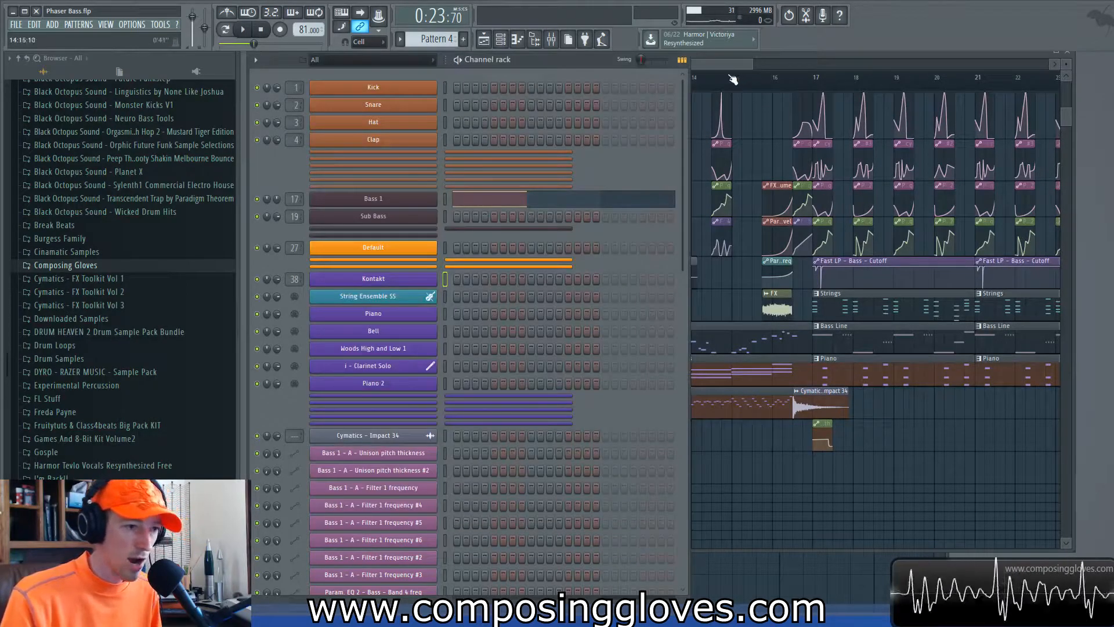
left_click(720, 63)
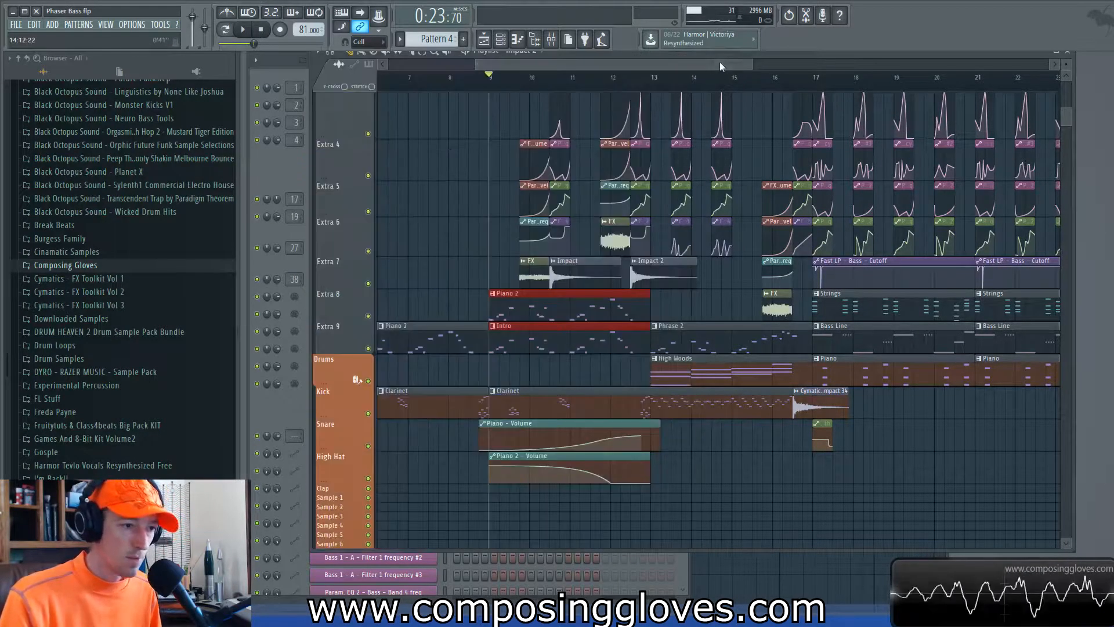
left_click(572, 344)
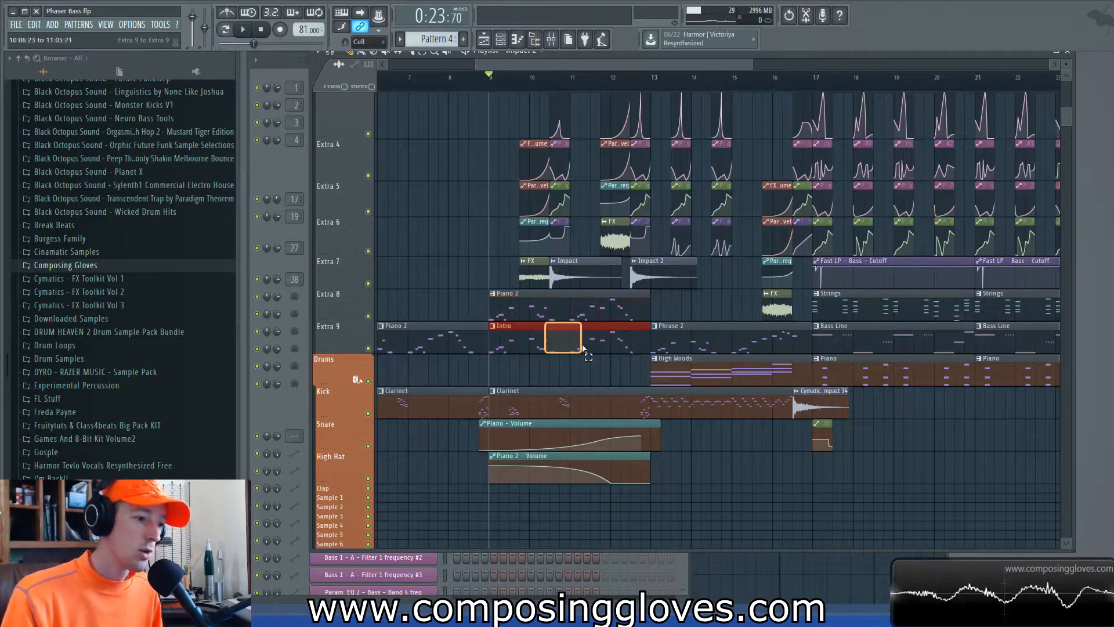
Step: Solo the Extra 9 and Extra 8 piano tracks in turn and play each from bar 9
right_click(367, 348)
key("space")
key("space")
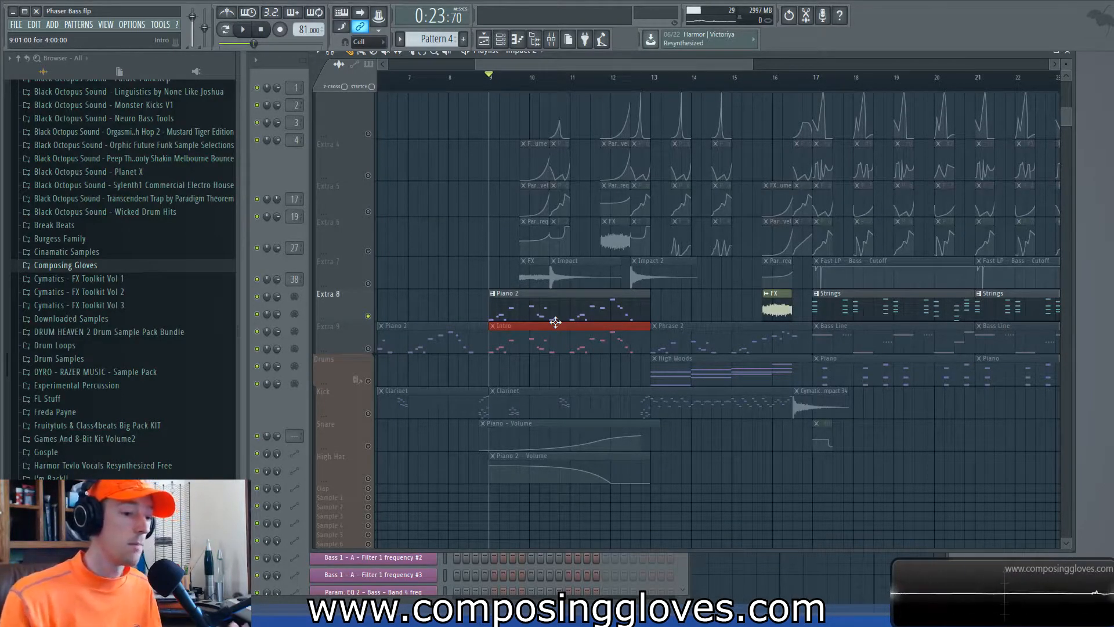
key("space")
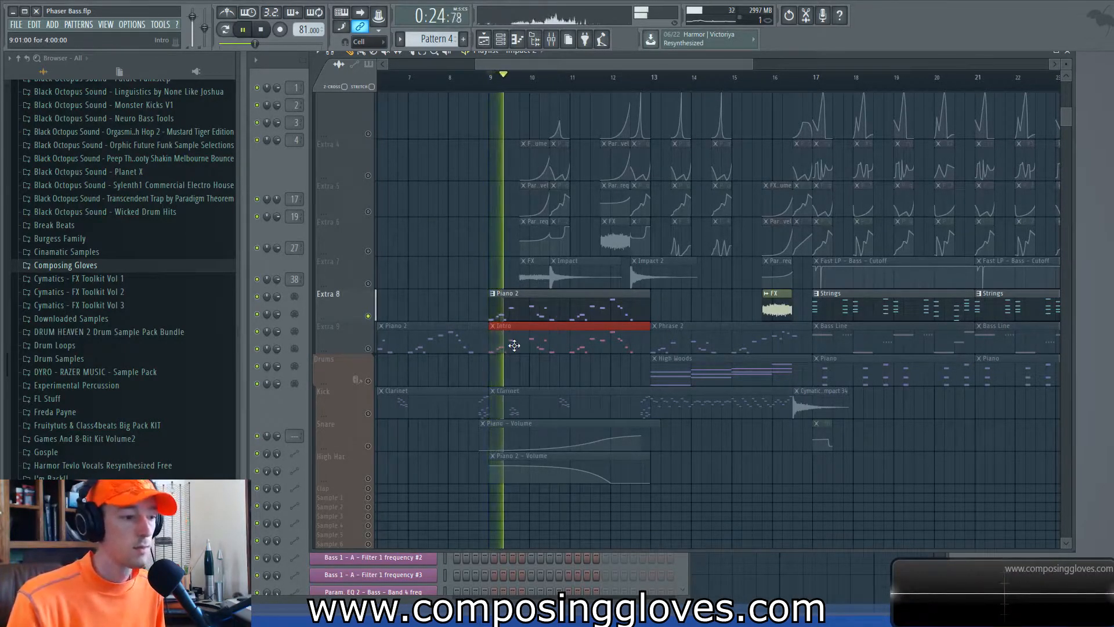
key("space")
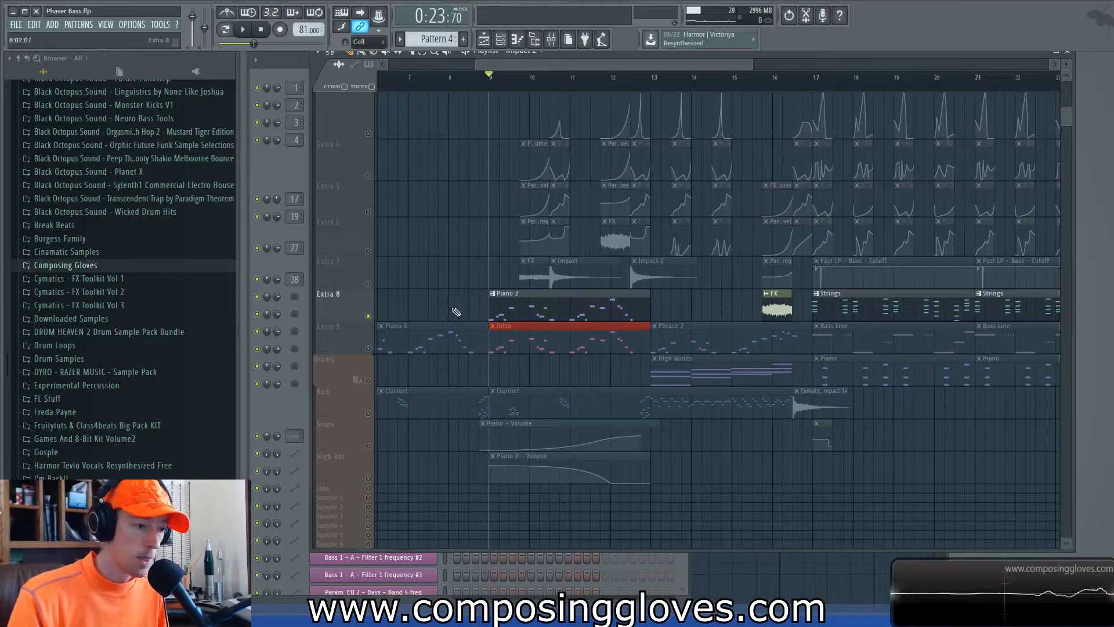
Step: Turn on the Extra 9, Snare and High Hat tracks alongside the soloed Extra 8 track
left_click(368, 348)
left_click_drag(368, 446, 368, 476)
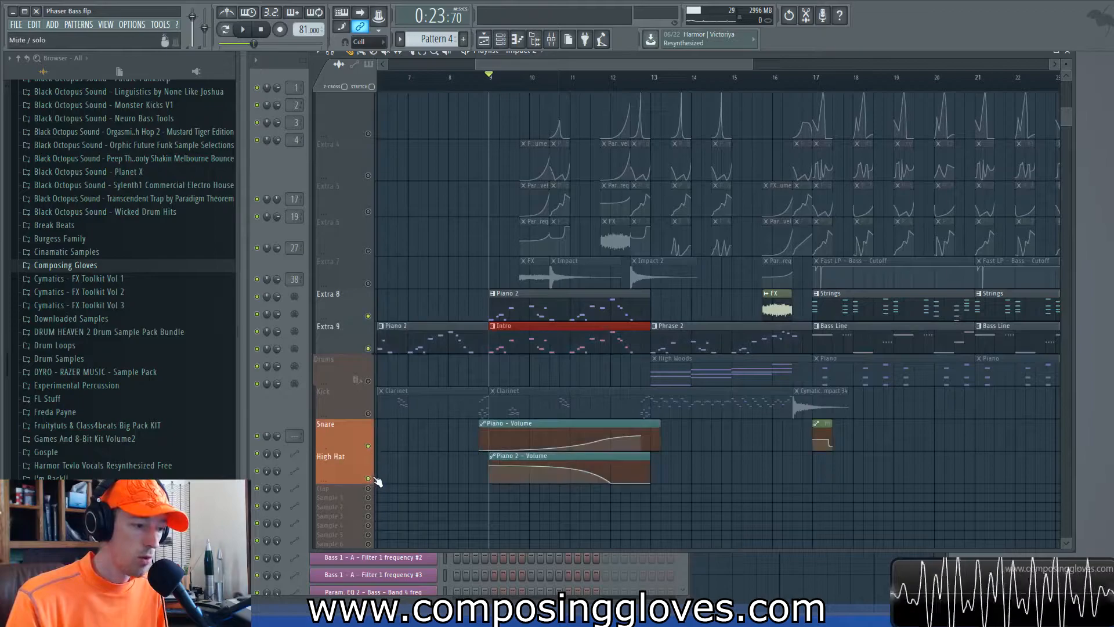
scroll(598, 382, "down", 2)
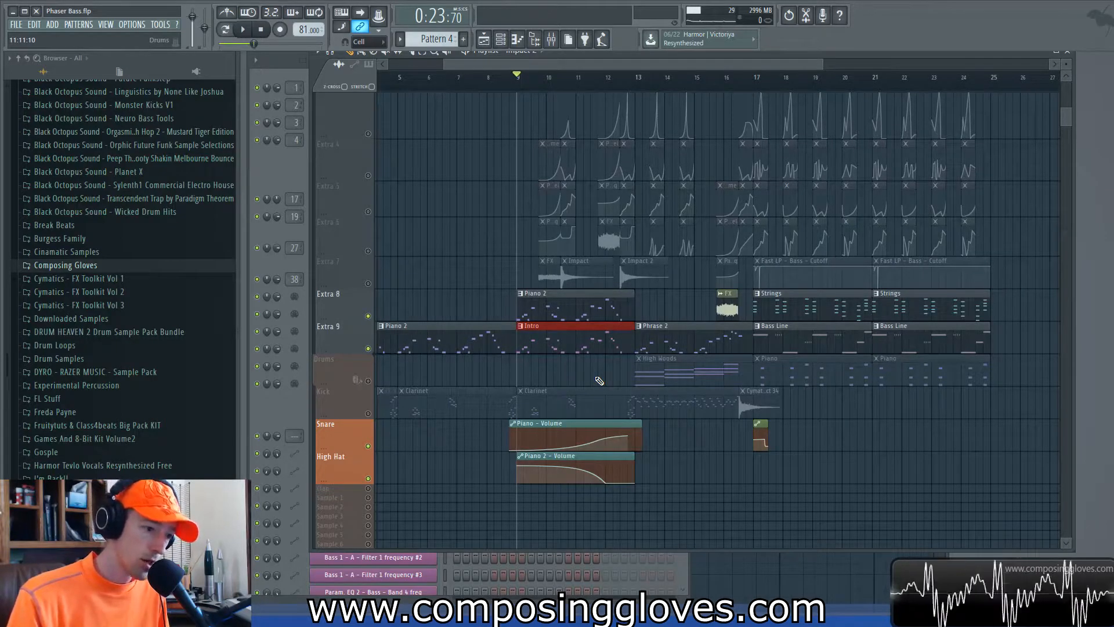
Step: Highlight the Piano 2 and Intro clips at bars 9 to 13 to compare the two piano parts, then clear the selection
left_click_drag(483, 346, 568, 358)
left_click(564, 379, "ctrl")
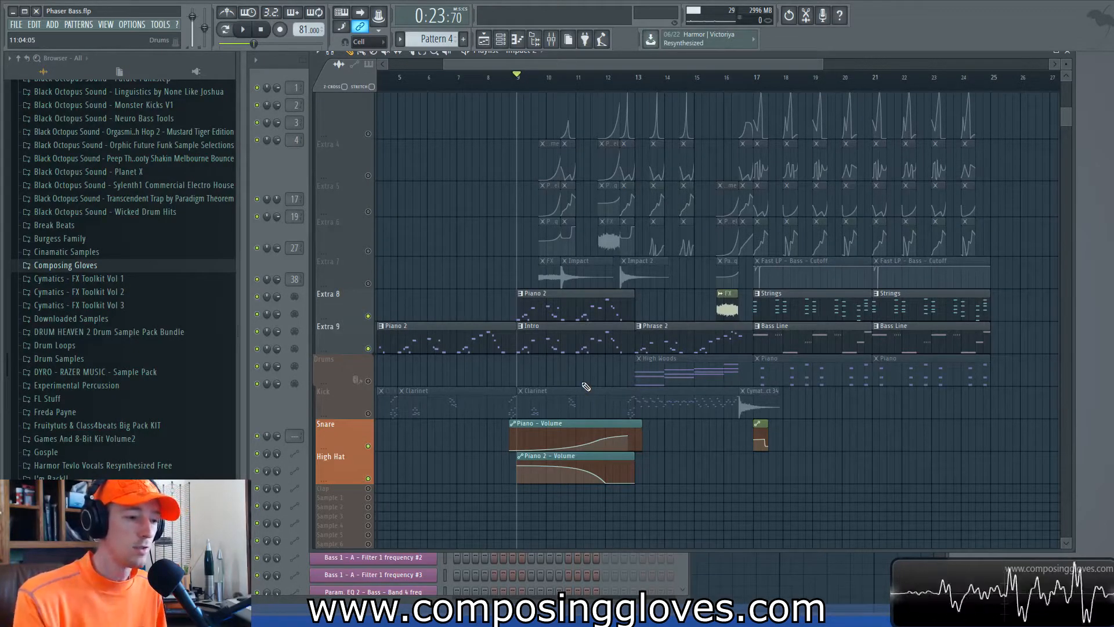
left_click_drag(475, 338, 678, 350)
left_click(671, 305, "ctrl")
scroll(675, 309, "up", 3)
left_click_drag(552, 291, 574, 380)
left_click(583, 361)
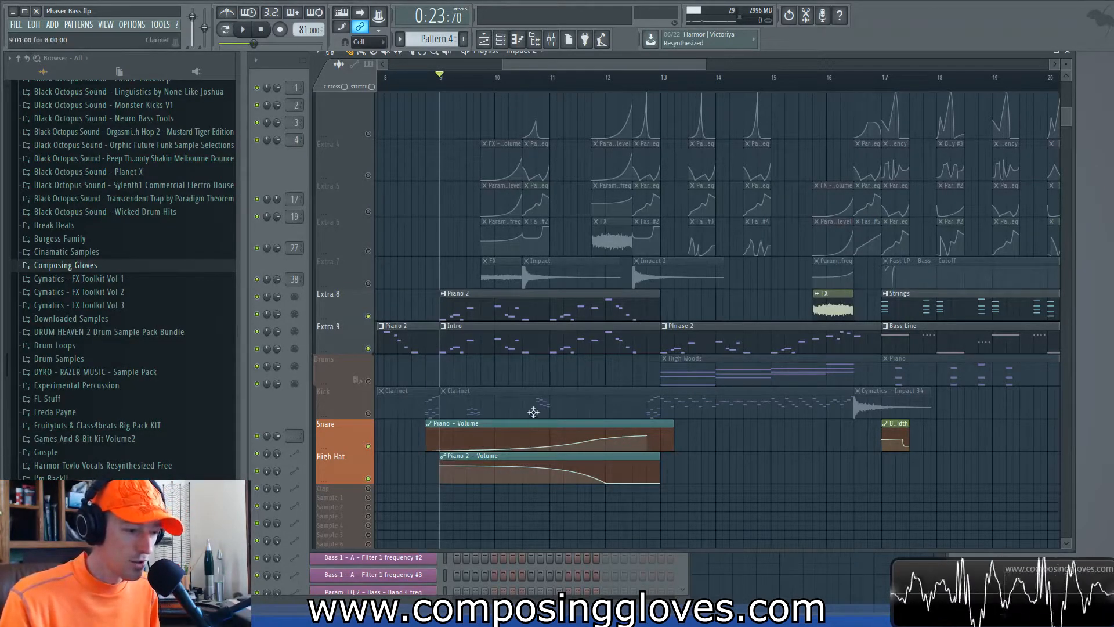
Step: Highlight the Piano - Volume and Piano 2 - Volume automation clips, leave only Piano - Volume selected, and play the crossfade from bar 9
left_click_drag(600, 438, 602, 471)
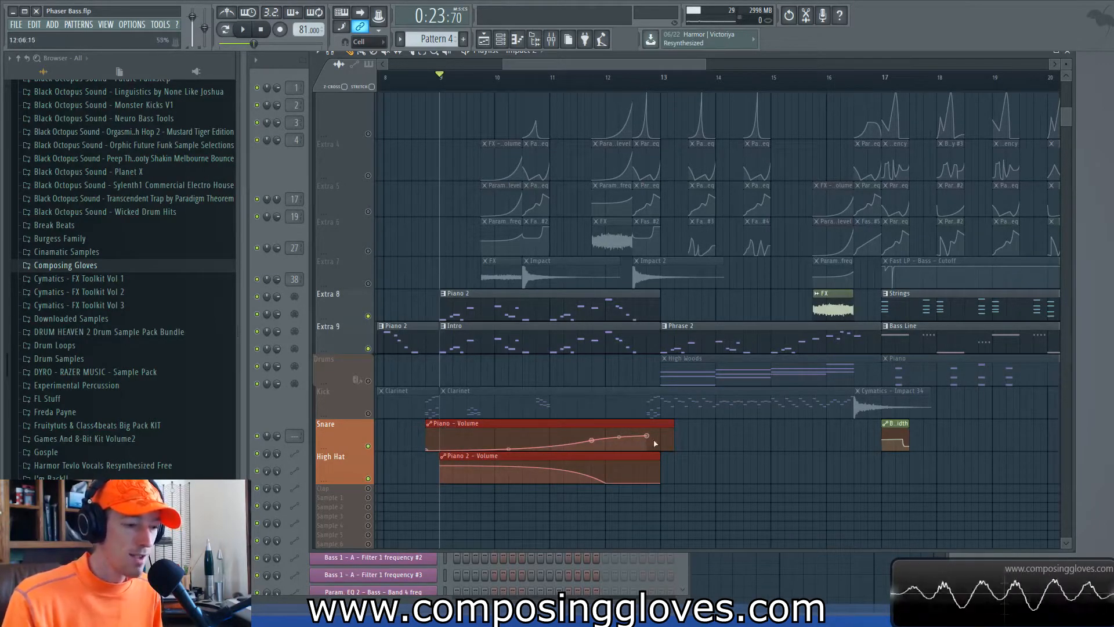
left_click(692, 444)
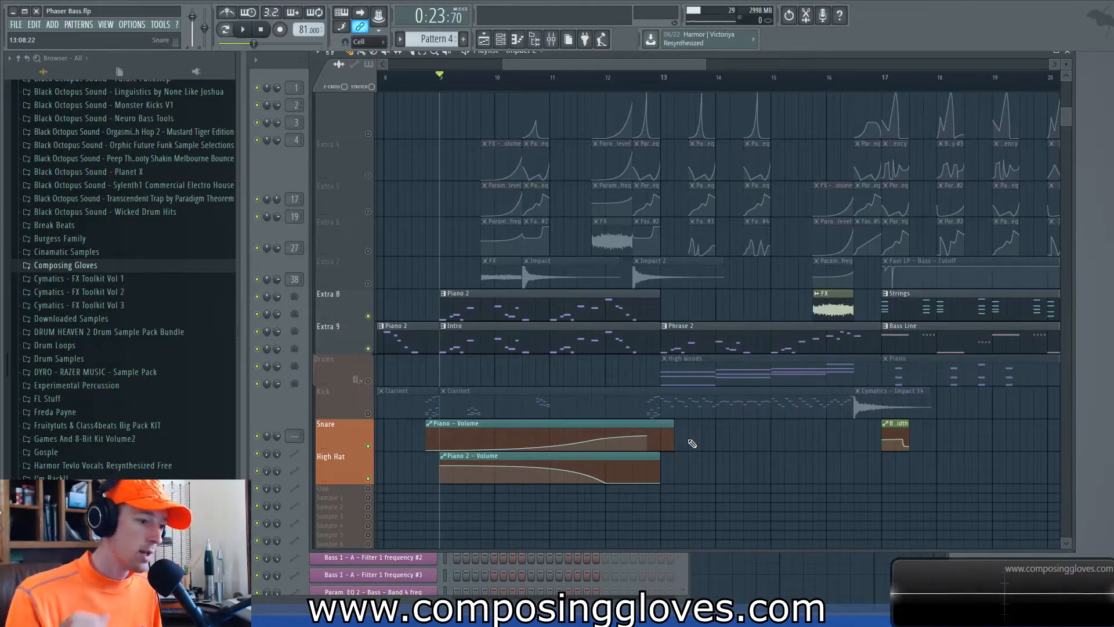
left_click_drag(477, 447, 526, 463)
left_click(531, 427, "ctrl")
left_click(547, 425)
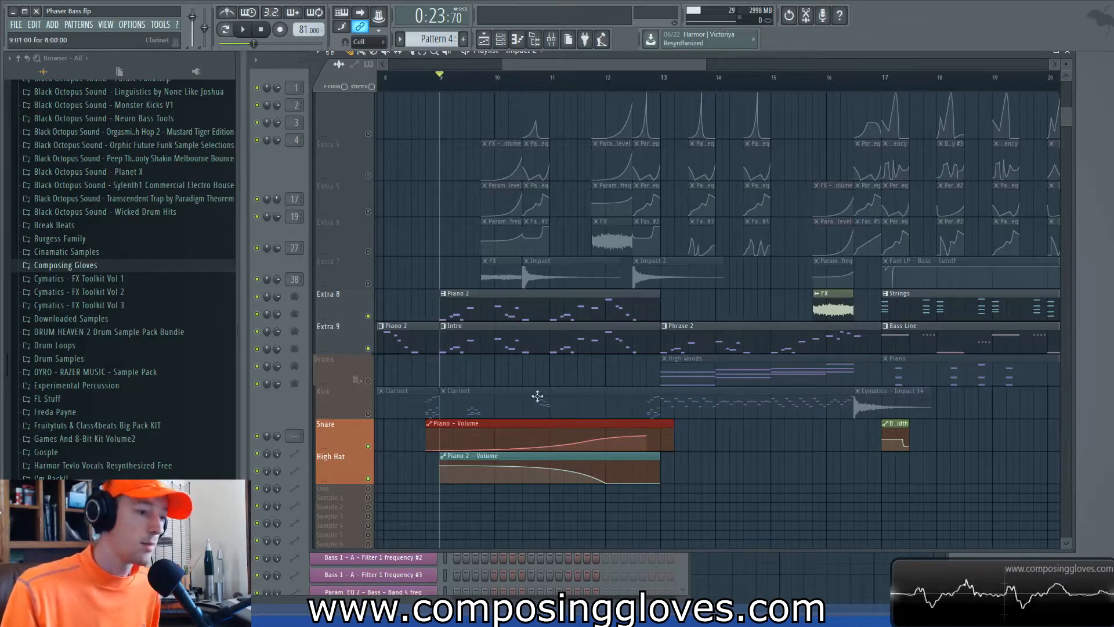
key("space")
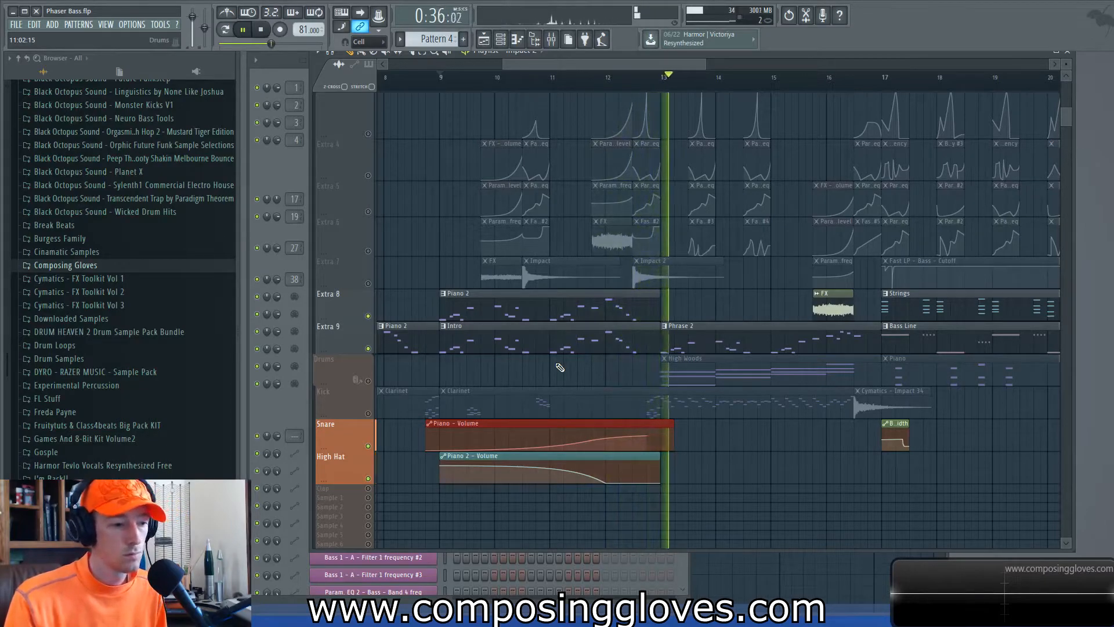
key("space")
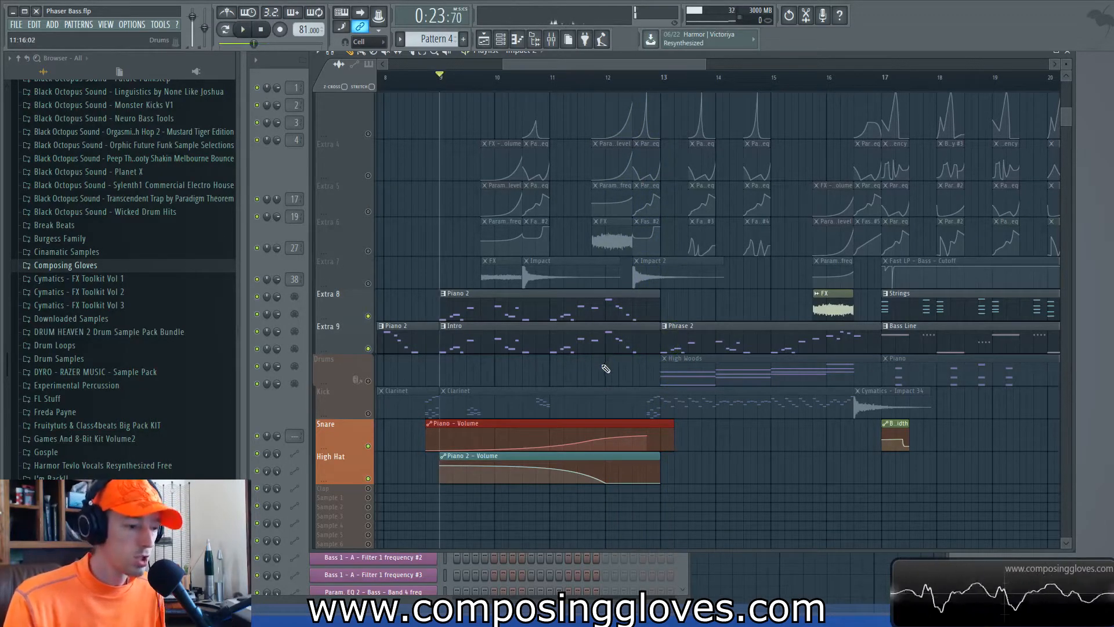
Step: Deselect the Piano - Volume clip and highlight the Intro clip at bars 9 to 13 on the Extra 9 track
scroll(567, 355, "up", 3)
scroll(603, 359, "down", 2)
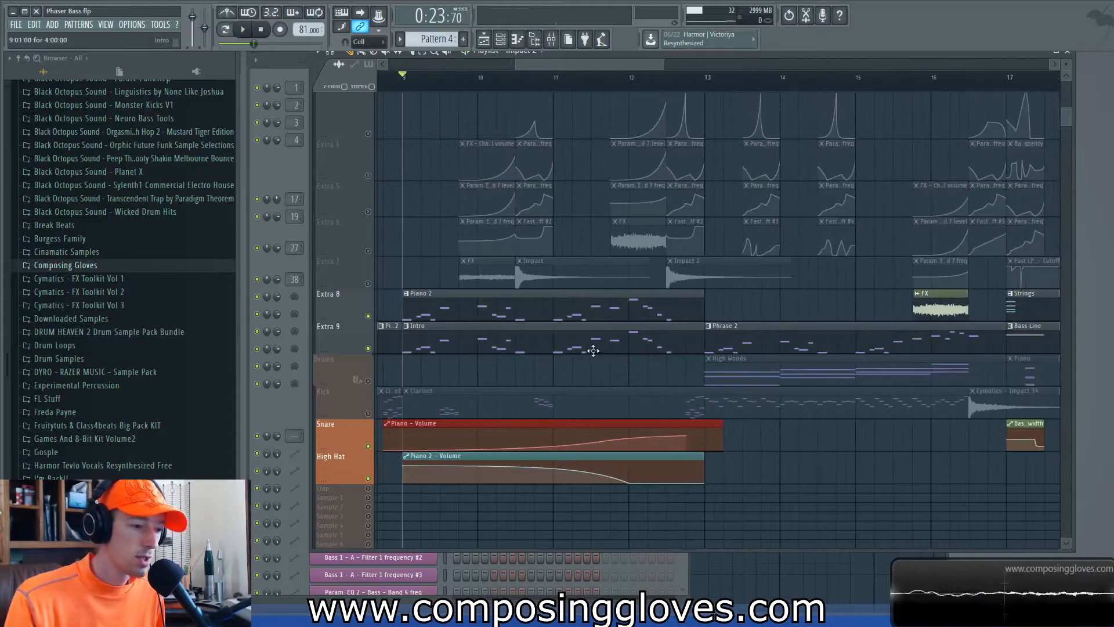
left_click(572, 341)
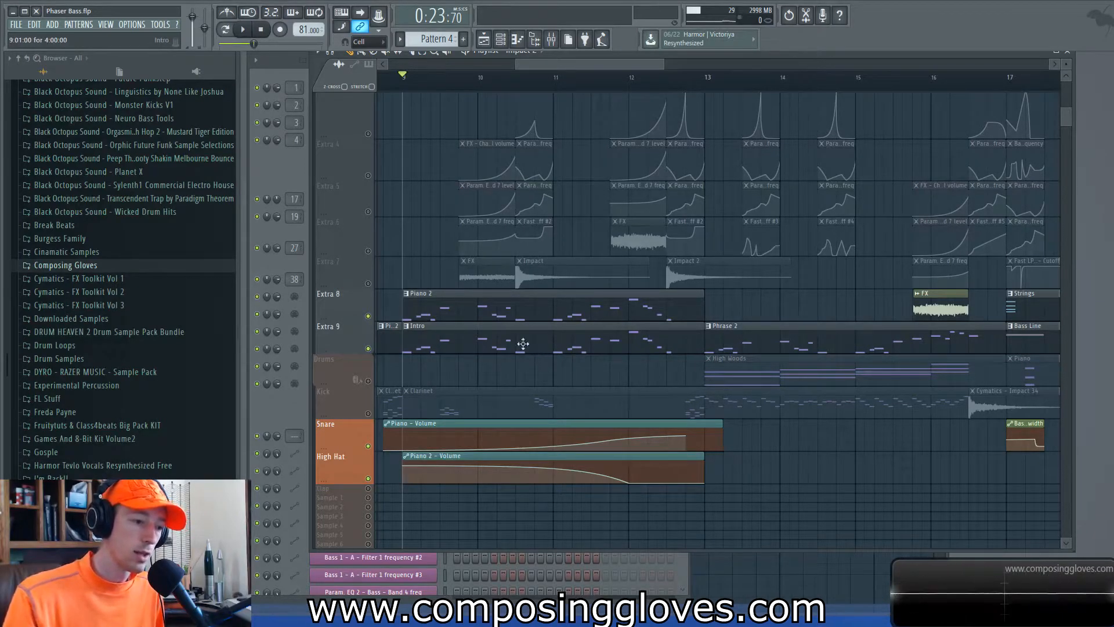
left_click_drag(471, 337, 628, 348)
left_click(643, 368, "ctrl")
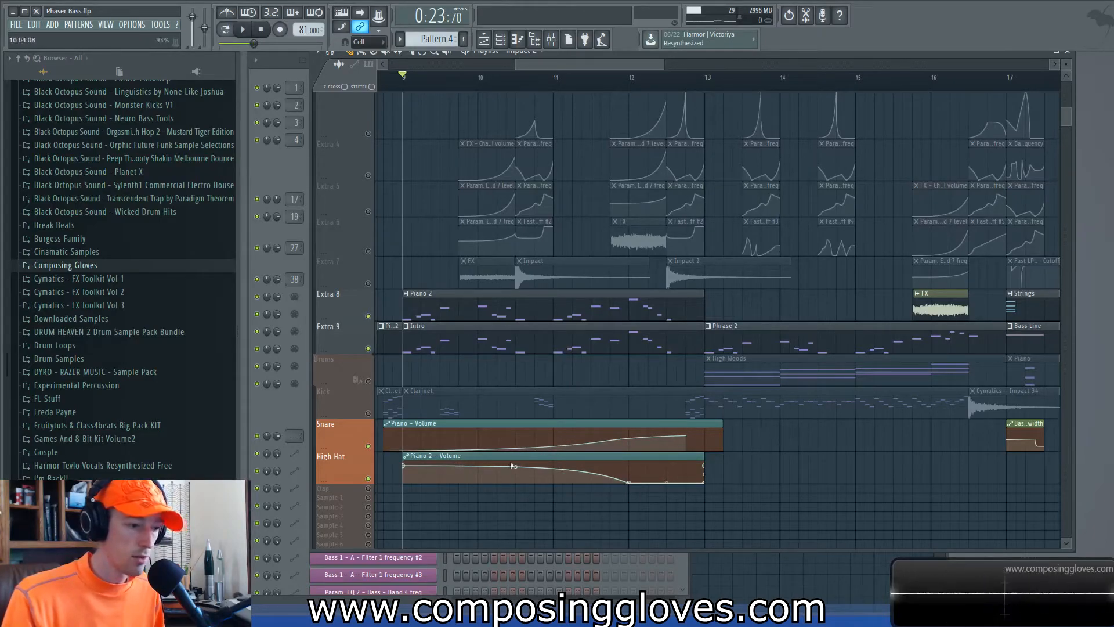
left_click_drag(549, 345, 586, 355)
left_click(604, 380, "ctrl")
left_click(577, 341)
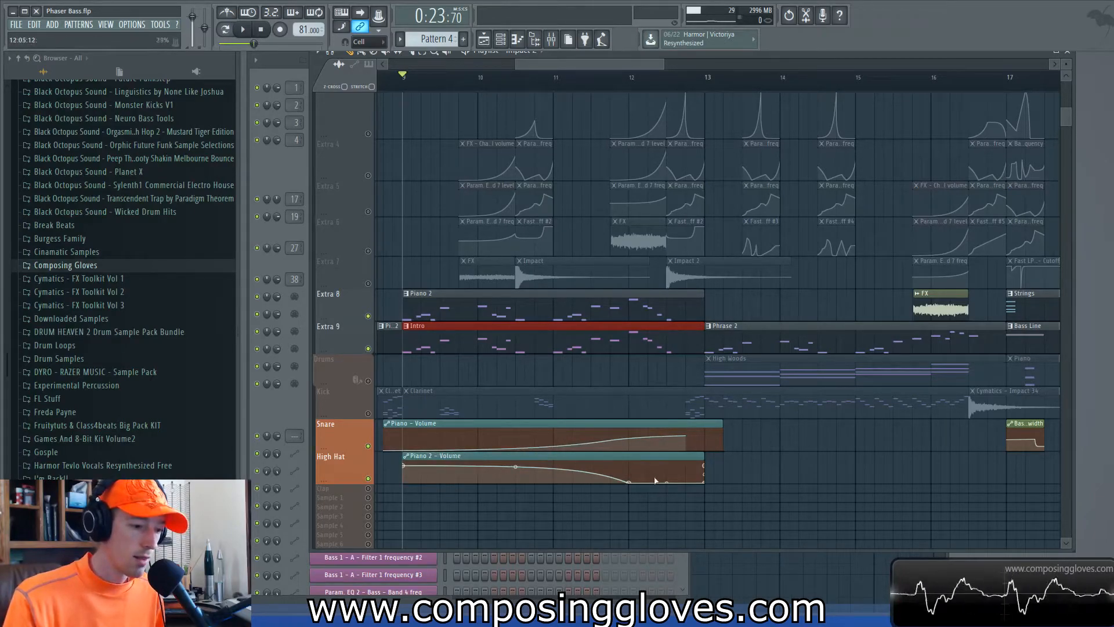
Step: Turn all the muted playlist tracks back on alongside the piano tracks
scroll(561, 376, "down", 4)
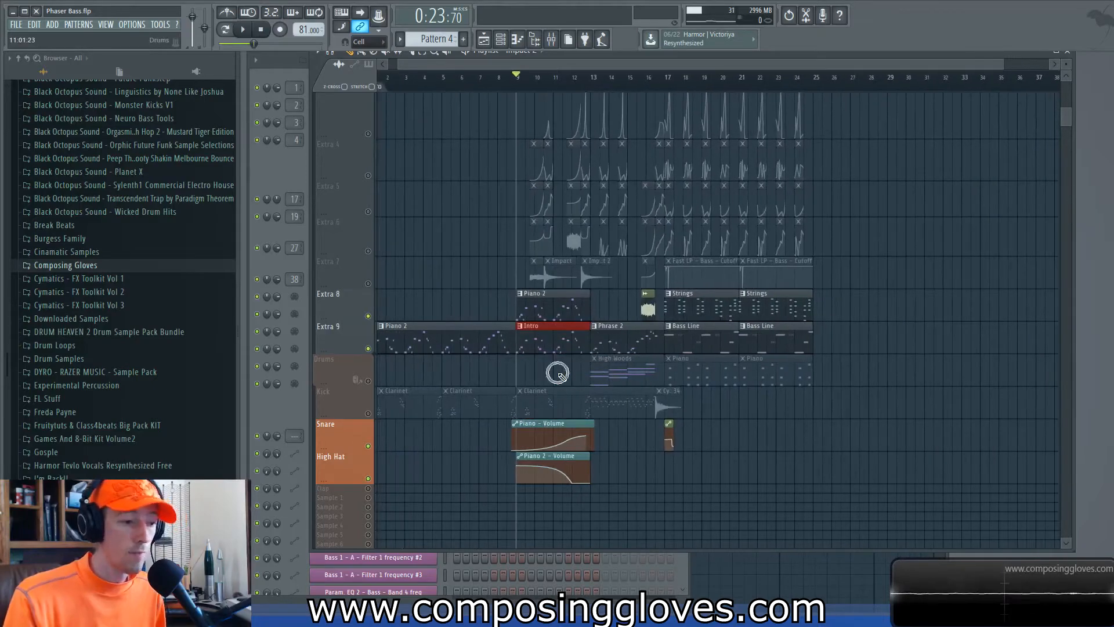
right_click(369, 350)
right_click(369, 349)
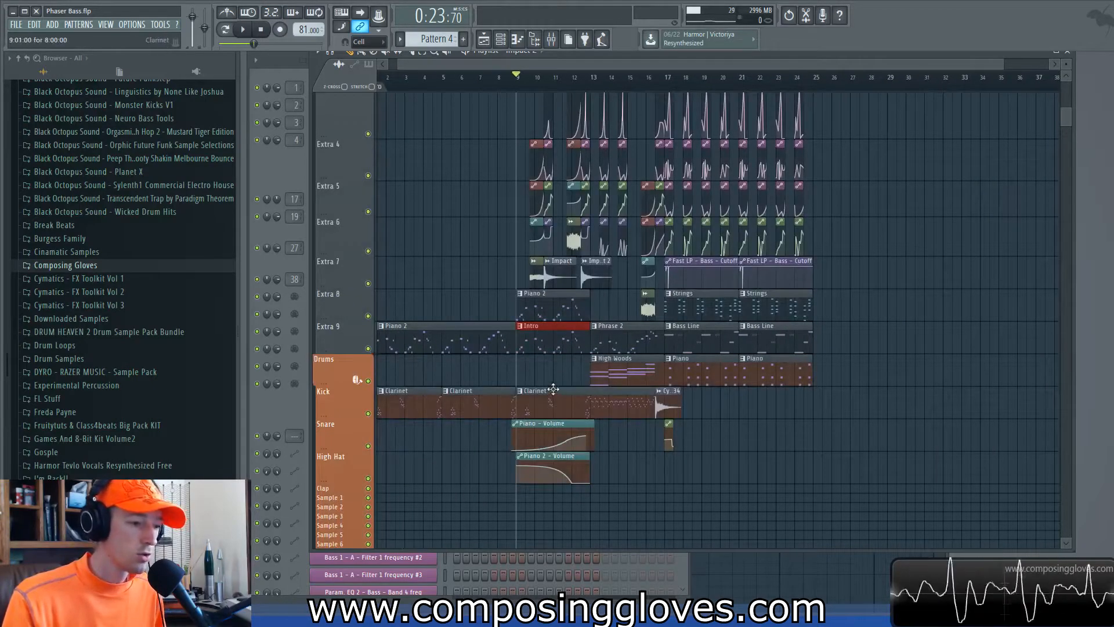
Step: Highlight the Clarinet clip starting at bar 9 and the Cymatics impact clip after it on the Kick track
scroll(554, 383, "up", 2)
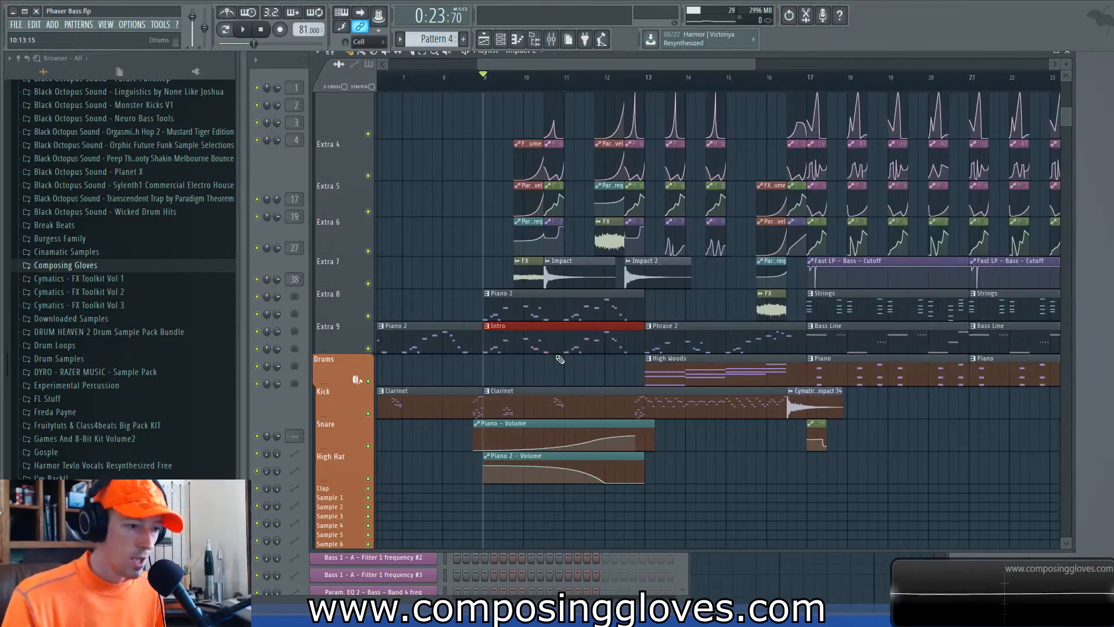
scroll(556, 355, "up", 3)
scroll(591, 154, "down", 2)
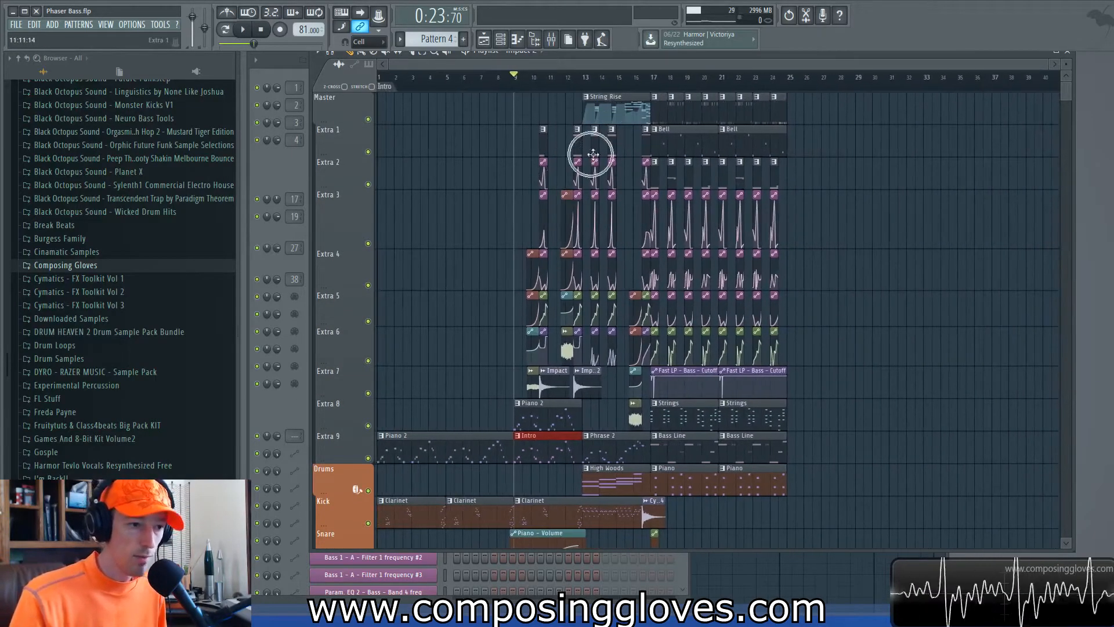
scroll(844, 334, "down", 3)
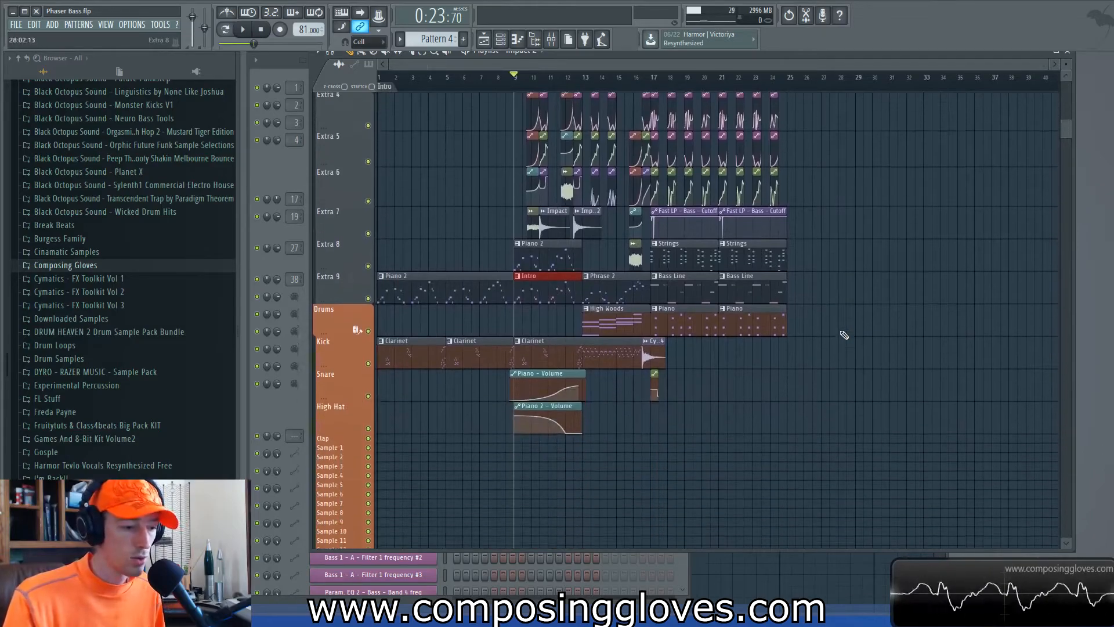
scroll(604, 390, "up", 2)
left_click(737, 351)
left_click_drag(737, 351, 709, 351)
left_click_drag(630, 395, 834, 456)
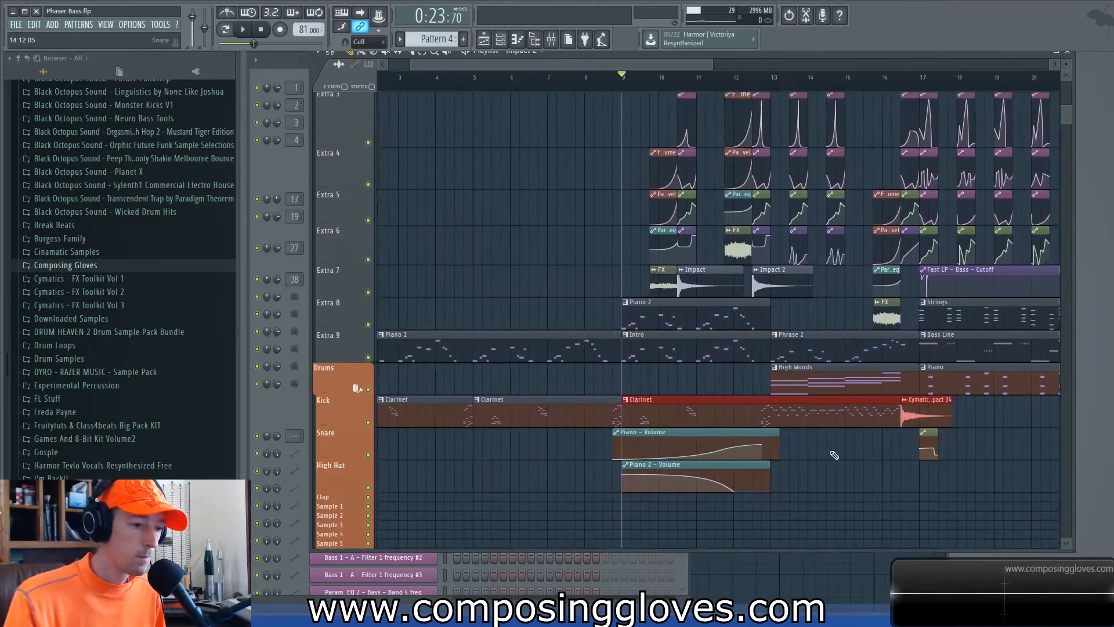
Step: Highlight the transition clips around bars 9 to 13, clear the selection, and play the full arrangement from bar 9 to about bar 14
scroll(834, 455, "down", 2)
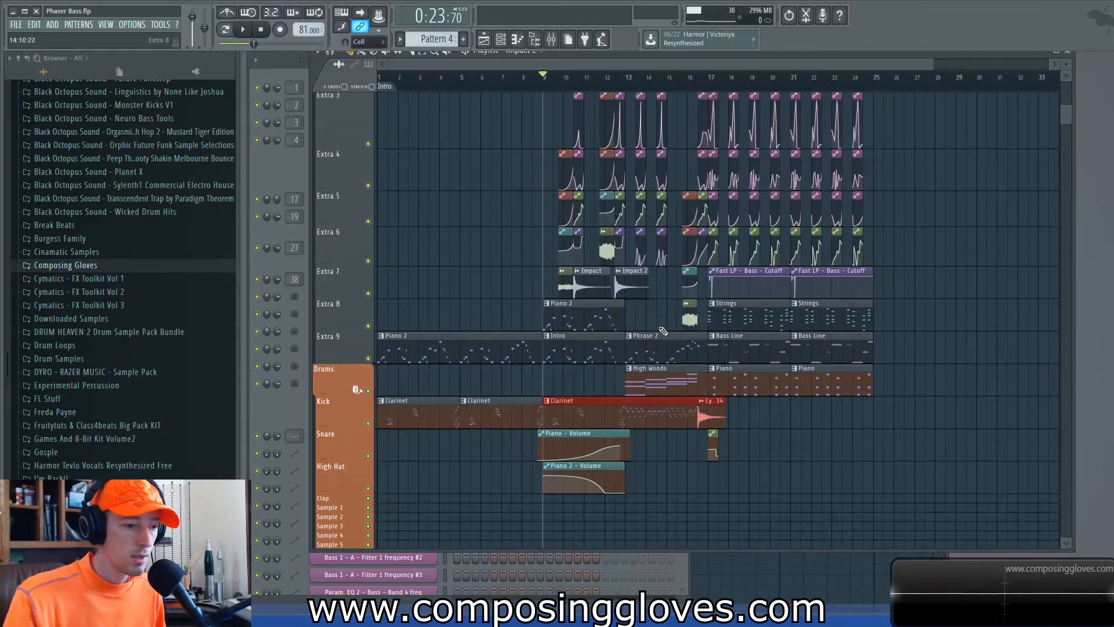
scroll(659, 328, "up", 1)
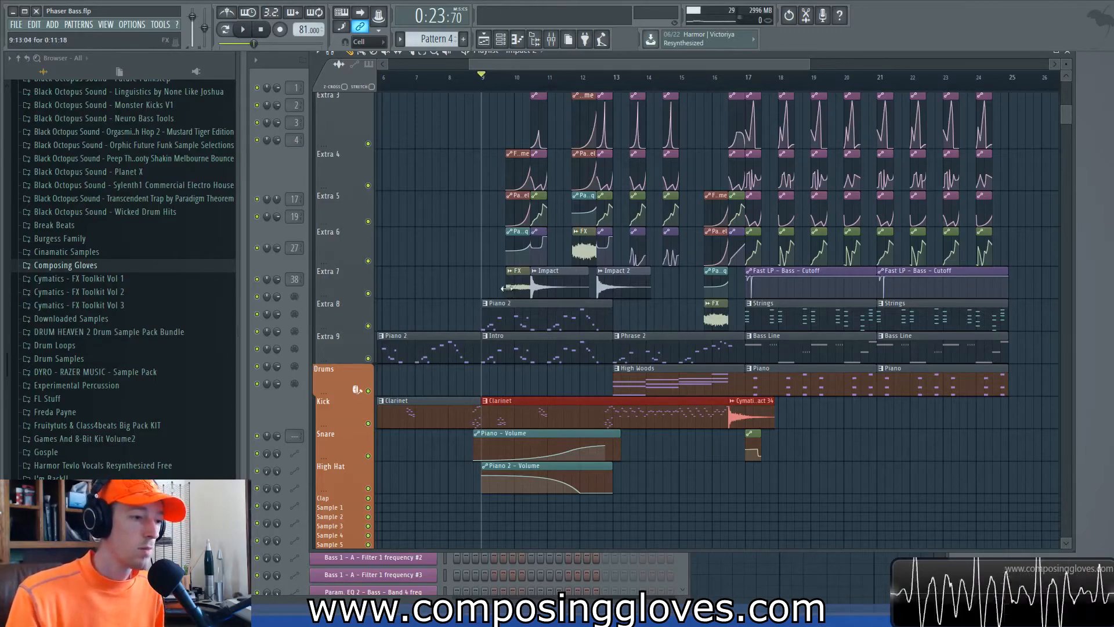
left_click_drag(509, 285, 628, 498)
left_click(663, 315, "ctrl")
key("space")
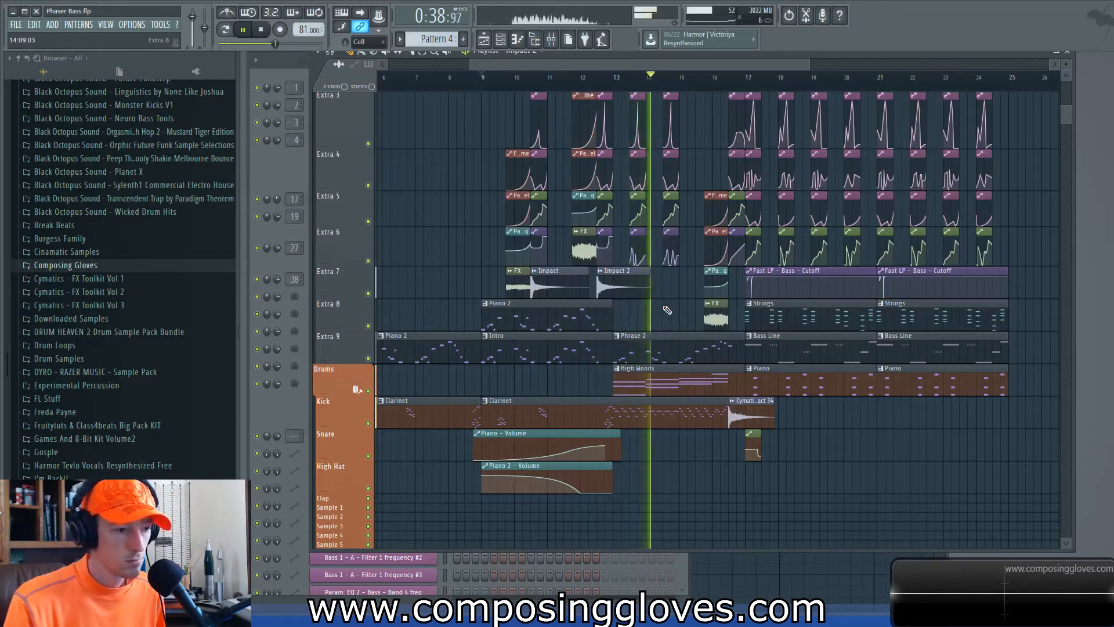
key("space")
scroll(664, 308, "up", 3)
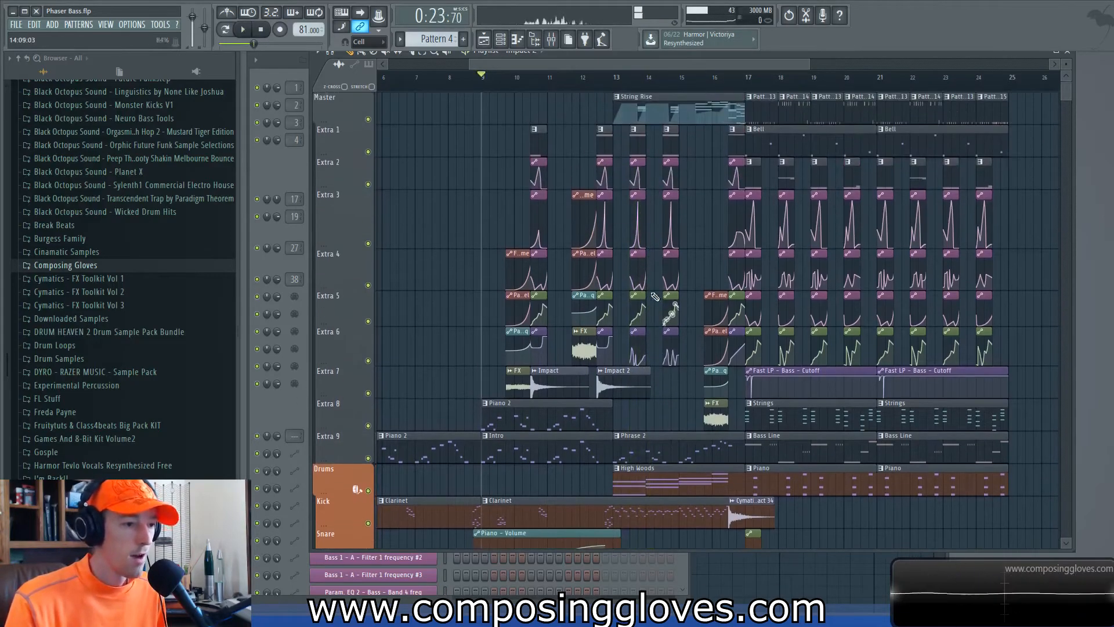
scroll(490, 186, "down", 3)
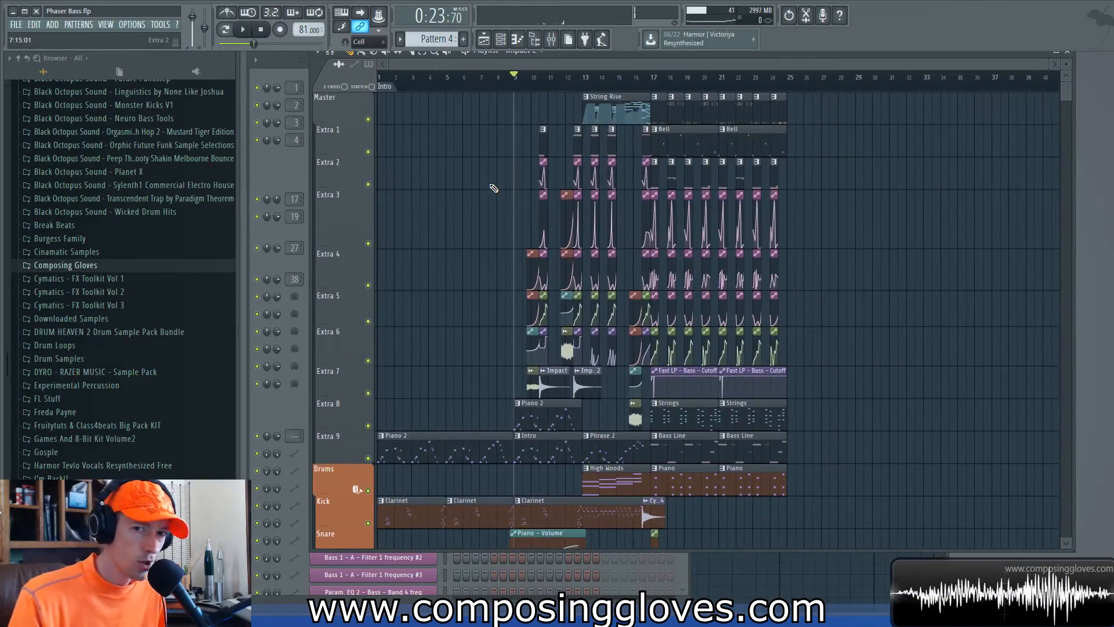